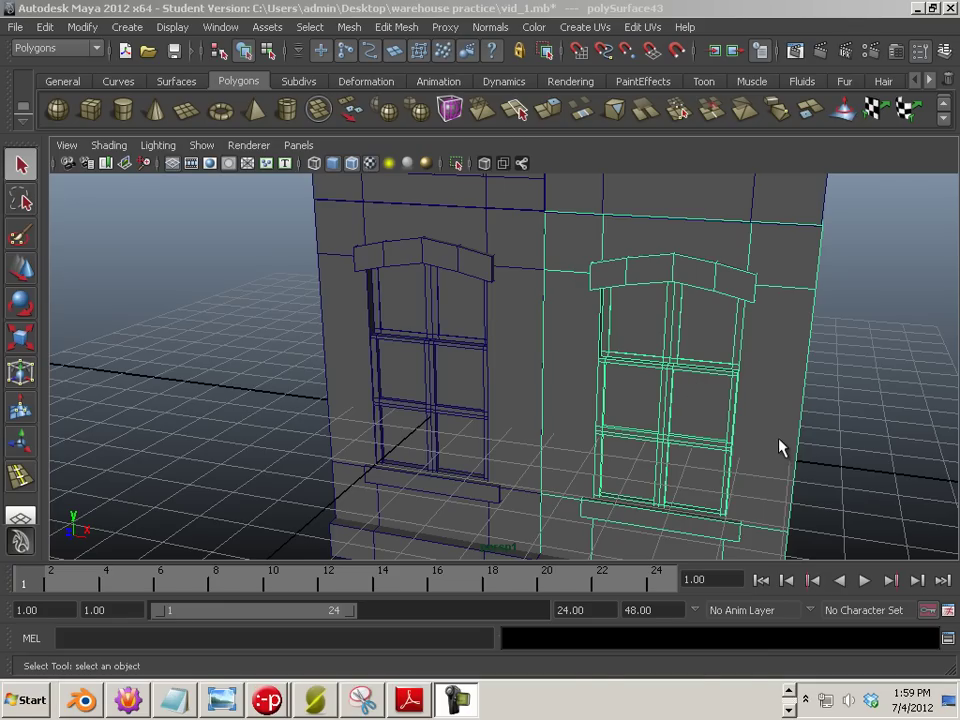
# Examine the wall sections from several angles and compare them with the reference building photo in Windows Photo Viewer
pyautogui.keyDown('alt'); pyautogui.moveTo(781, 447); pyautogui.dragTo(492, 327, button='right'); pyautogui.keyUp('alt')
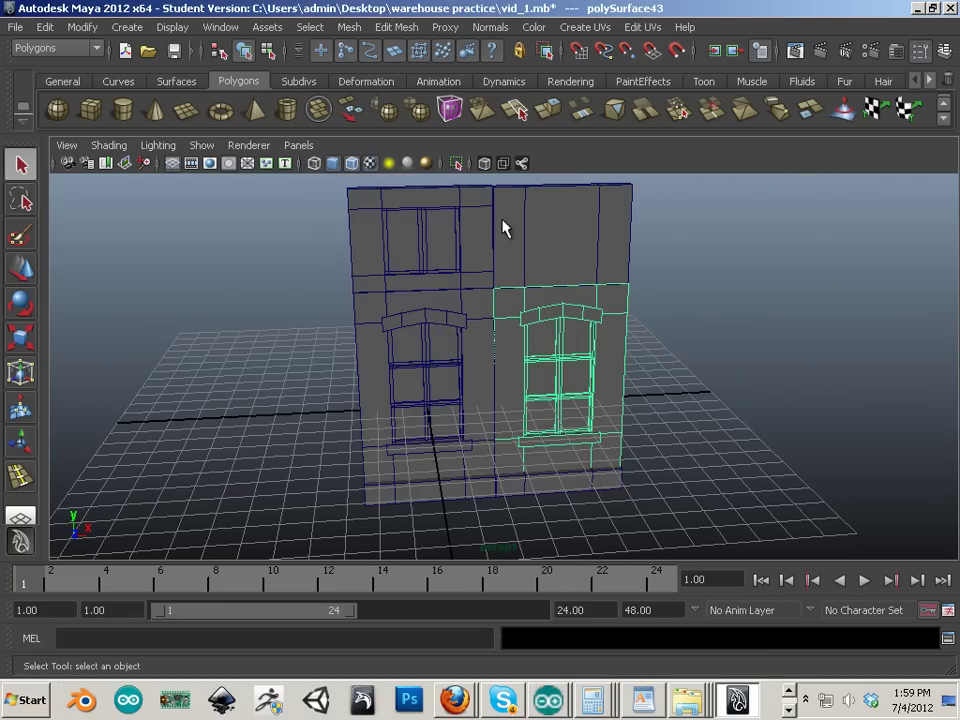
pyautogui.keyDown('alt'); pyautogui.moveTo(517, 500); pyautogui.dragTo(581, 495, button='right'); pyautogui.keyUp('alt')
pyautogui.keyDown('alt'); pyautogui.moveTo(581, 495); pyautogui.dragTo(579, 272); pyautogui.keyUp('alt')
pyautogui.click(579, 272)
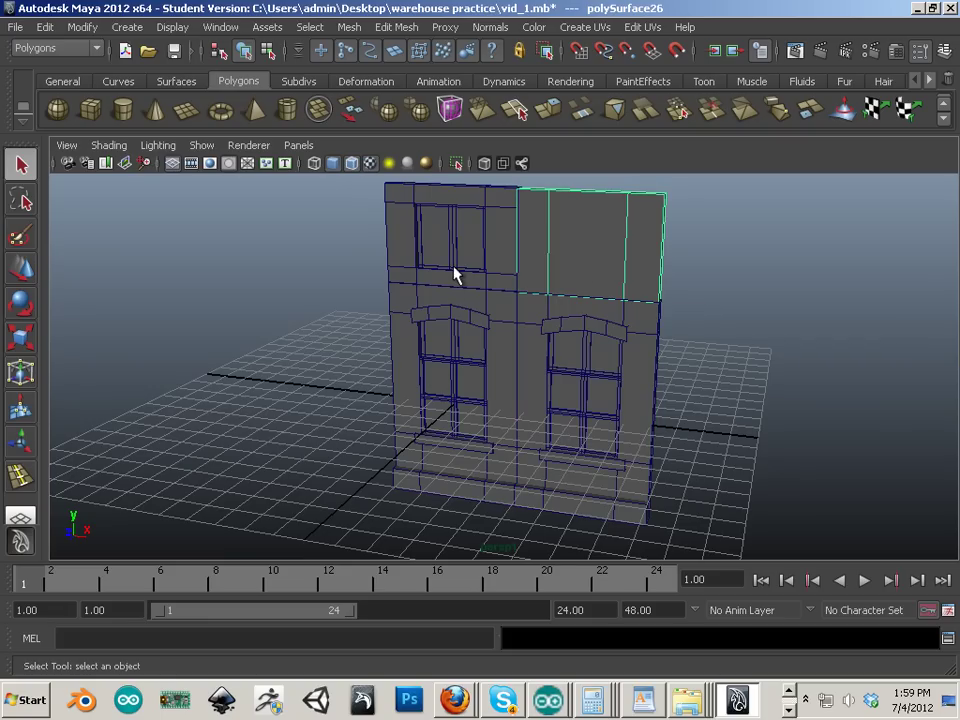
pyautogui.keyDown('alt'); pyautogui.moveTo(472, 378); pyautogui.dragTo(444, 364, button='middle'); pyautogui.keyUp('alt')
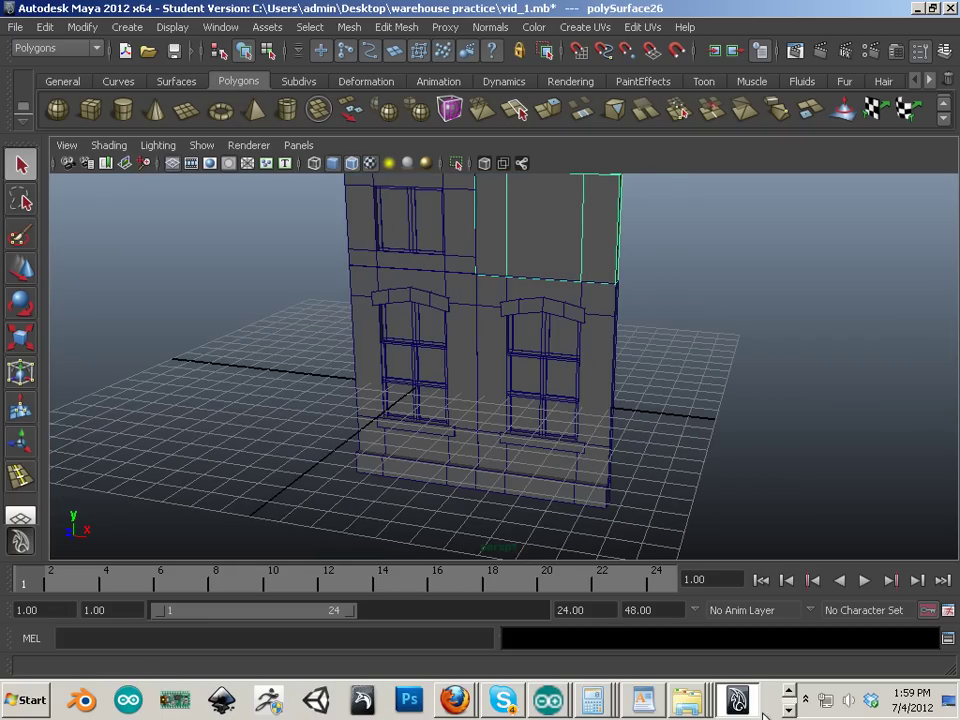
pyautogui.click(796, 709)
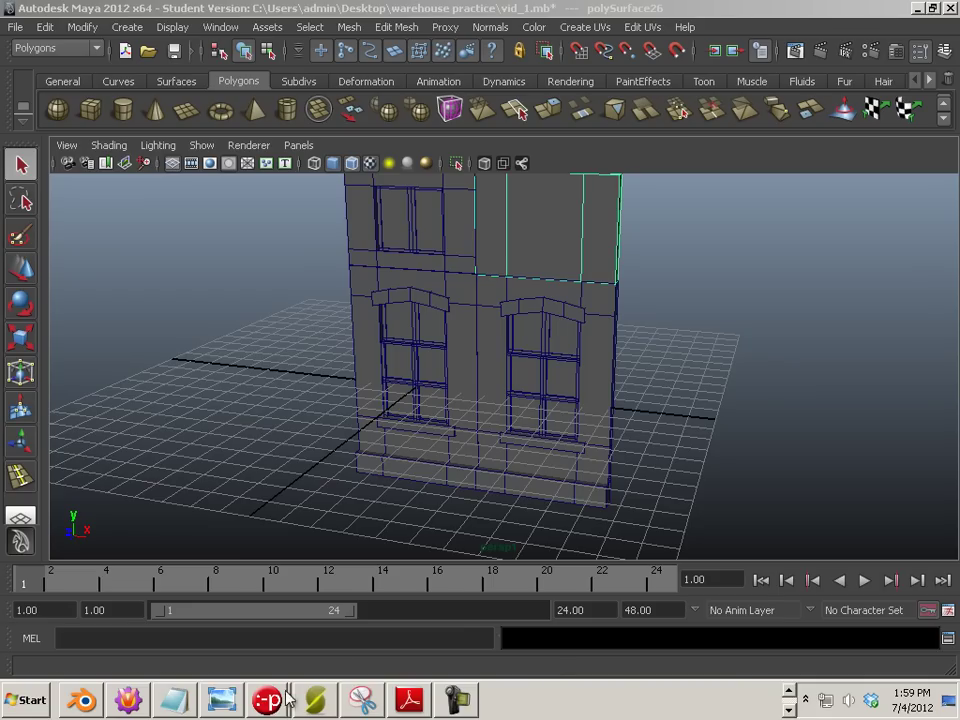
pyautogui.click(224, 701)
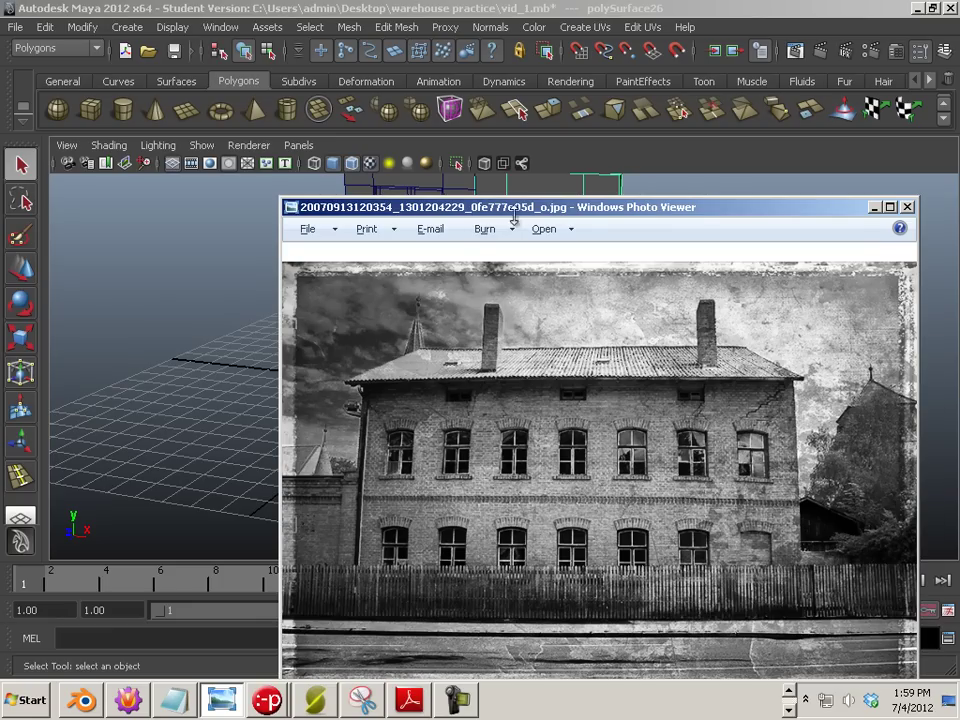
pyautogui.hotkey('alt', 'F4')
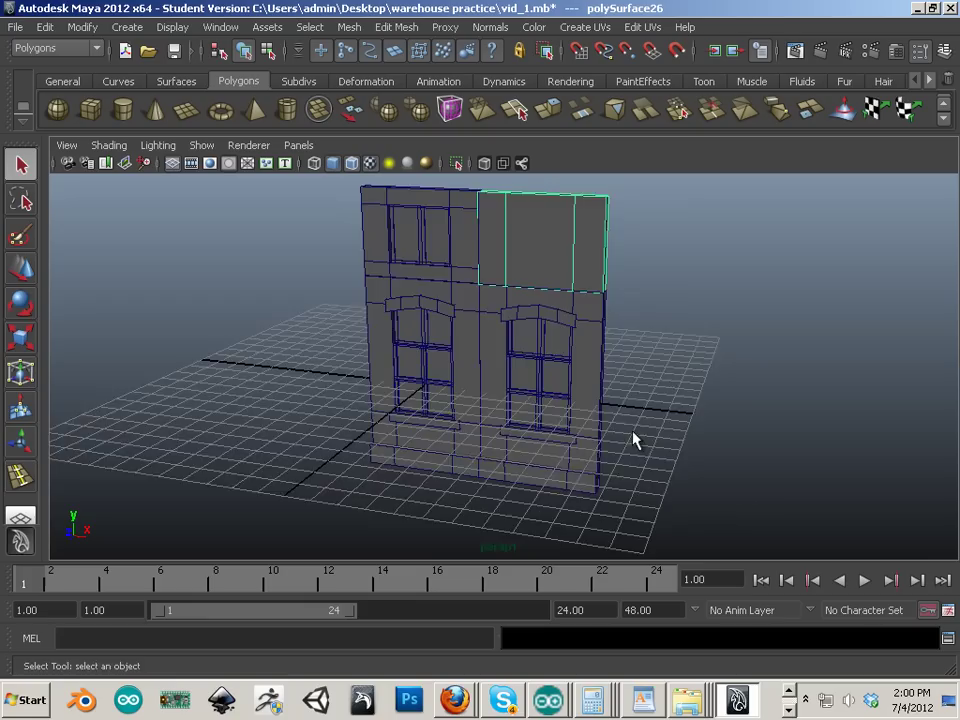
# Duplicate both arched-window wall sections and move the copies down to about -8.9 cm in Y, directly under the base strip
pyautogui.keyDown('alt'); pyautogui.moveTo(634, 439); pyautogui.dragTo(604, 425); pyautogui.keyUp('alt')
pyautogui.keyDown('alt'); pyautogui.moveTo(604, 425); pyautogui.dragTo(620, 424, button='middle'); pyautogui.keyUp('alt')
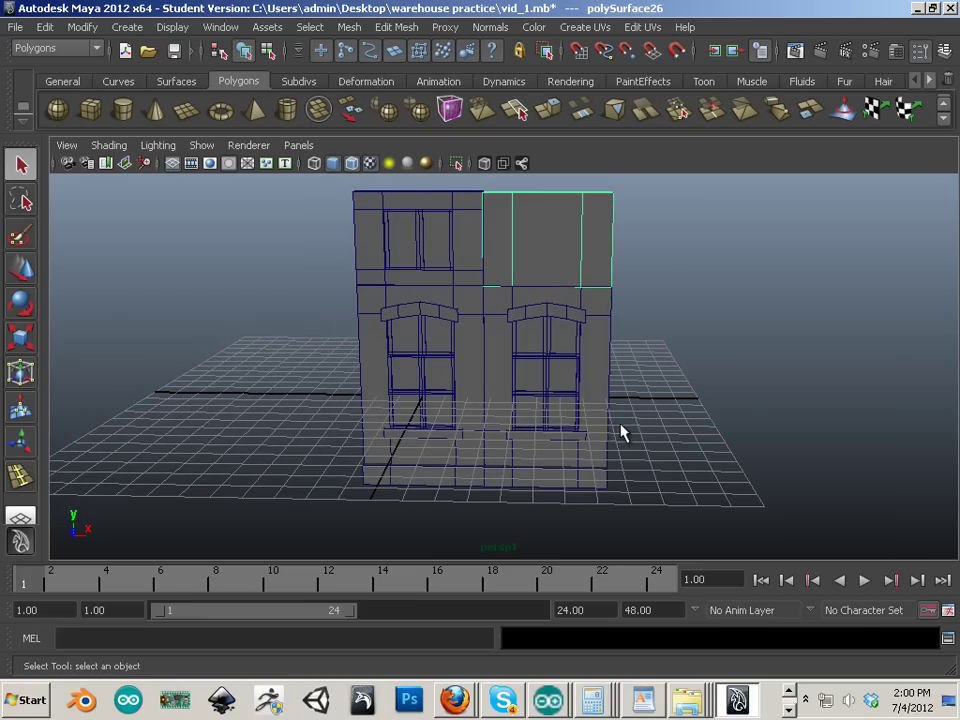
pyautogui.click(565, 324)
pyautogui.keyDown('alt'); pyautogui.moveTo(677, 335); pyautogui.dragTo(592, 321, button='right'); pyautogui.keyUp('alt')
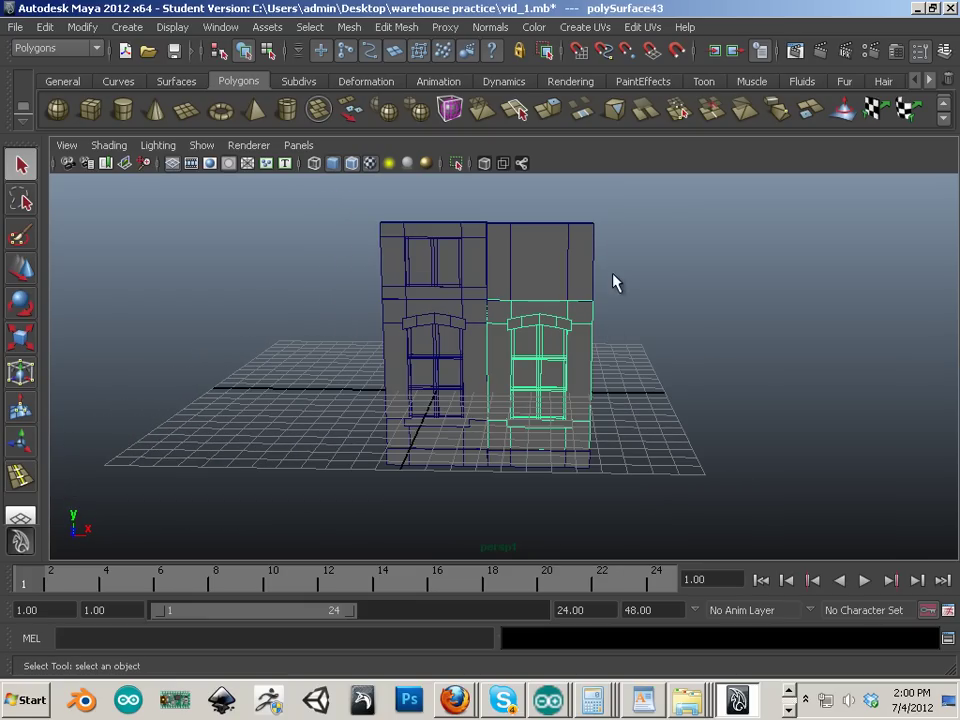
pyautogui.click(560, 458)
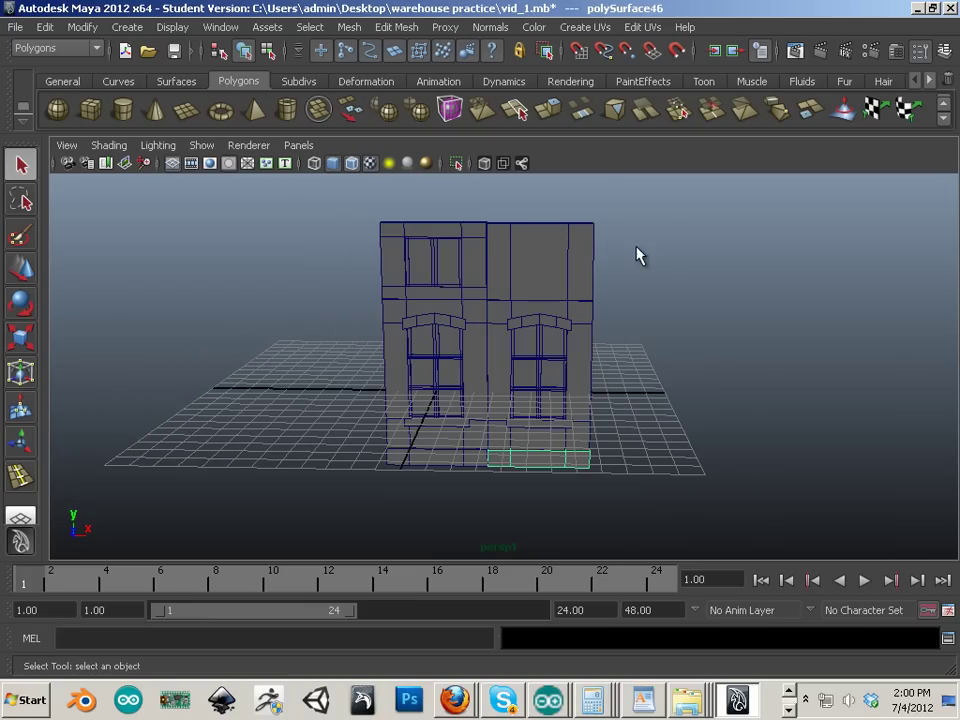
pyautogui.moveTo(600, 332); pyautogui.dragTo(414, 382)
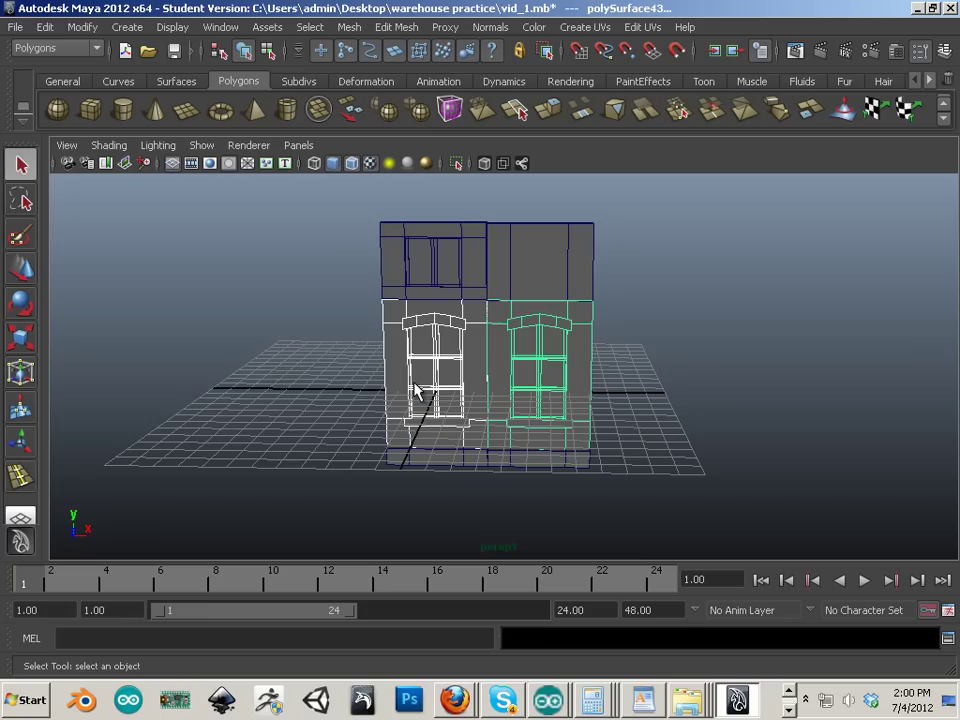
pyautogui.hotkey('ctrl', 'd')
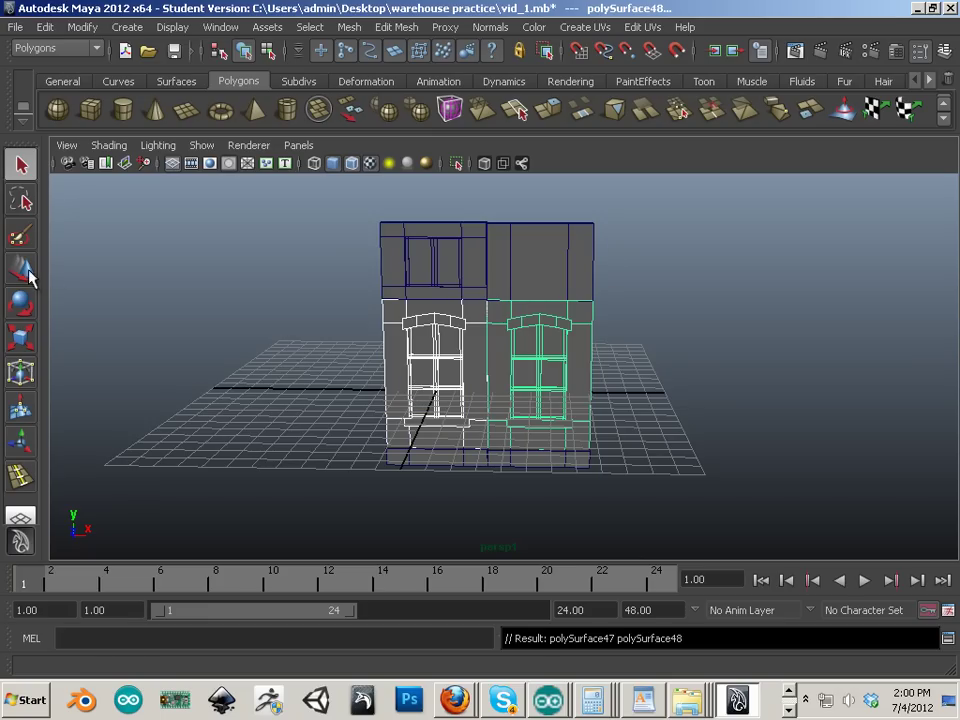
pyautogui.click(29, 276)
pyautogui.moveTo(536, 338); pyautogui.dragTo(505, 373)
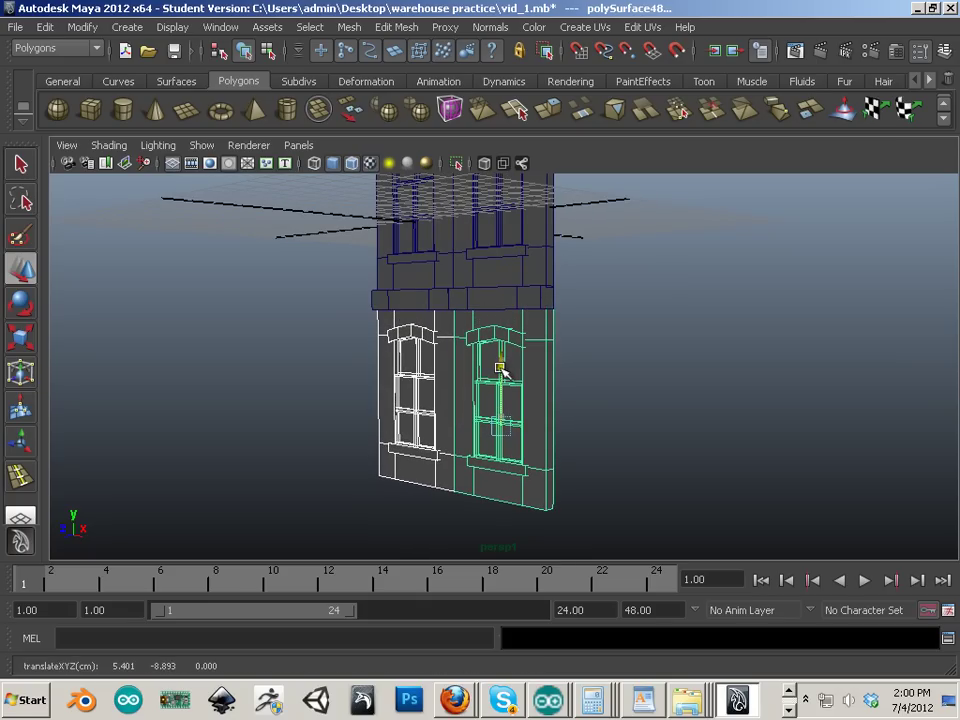
pyautogui.scroll(-2, 559, 384)
pyautogui.keyDown('alt'); pyautogui.moveTo(597, 369); pyautogui.dragTo(525, 367); pyautogui.keyUp('alt')
pyautogui.keyDown('alt'); pyautogui.moveTo(542, 372); pyautogui.dragTo(469, 396, button='middle'); pyautogui.keyUp('alt')
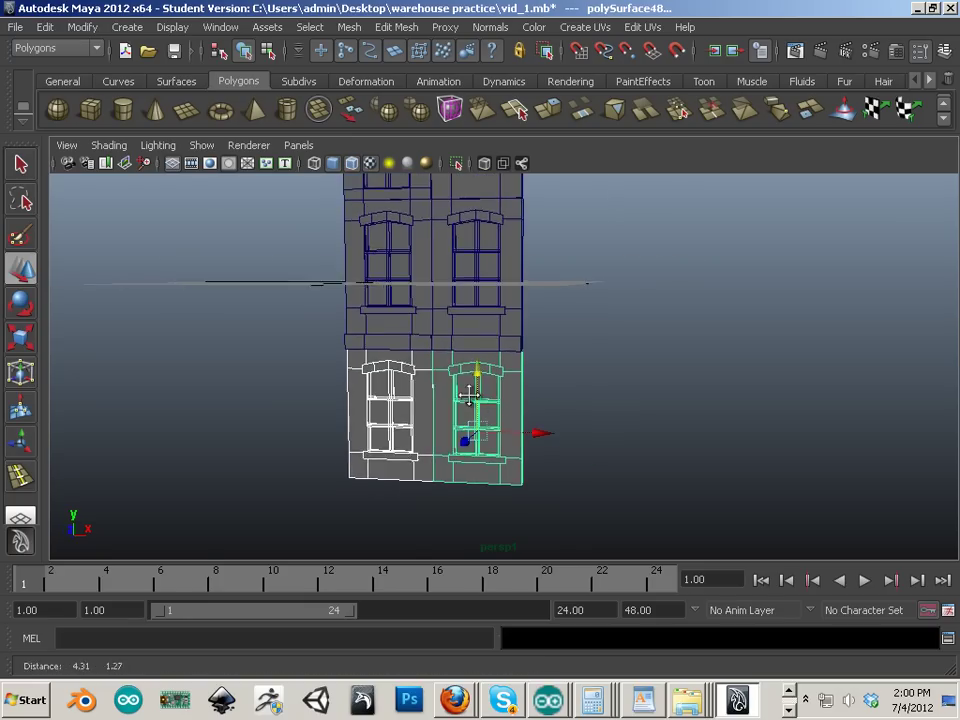
pyautogui.scroll(-1, 408, 387)
pyautogui.keyDown('alt'); pyautogui.moveTo(405, 388); pyautogui.dragTo(321, 366); pyautogui.keyUp('alt')
pyautogui.keyDown('alt'); pyautogui.moveTo(321, 366); pyautogui.dragTo(493, 385, button='right'); pyautogui.keyUp('alt')
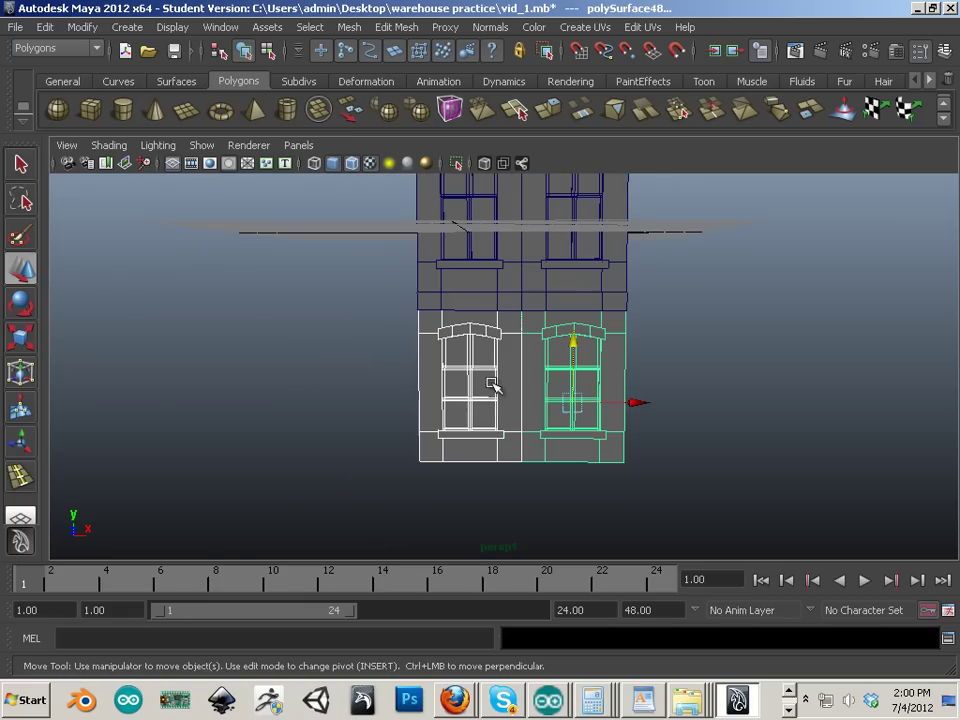
# Duplicate the plain upper wall panel and move the copy down to about -14 cm in Y, beneath the lower right window section
pyautogui.click(789, 709)
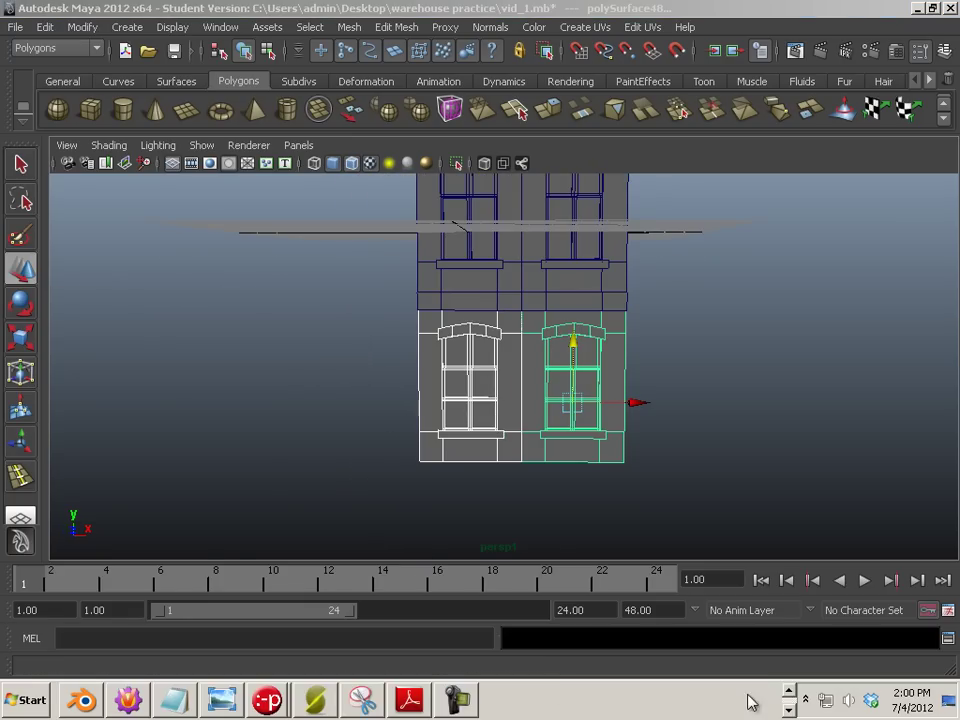
pyautogui.keyDown('alt'); pyautogui.moveTo(567, 384); pyautogui.dragTo(576, 359, button='middle'); pyautogui.keyUp('alt')
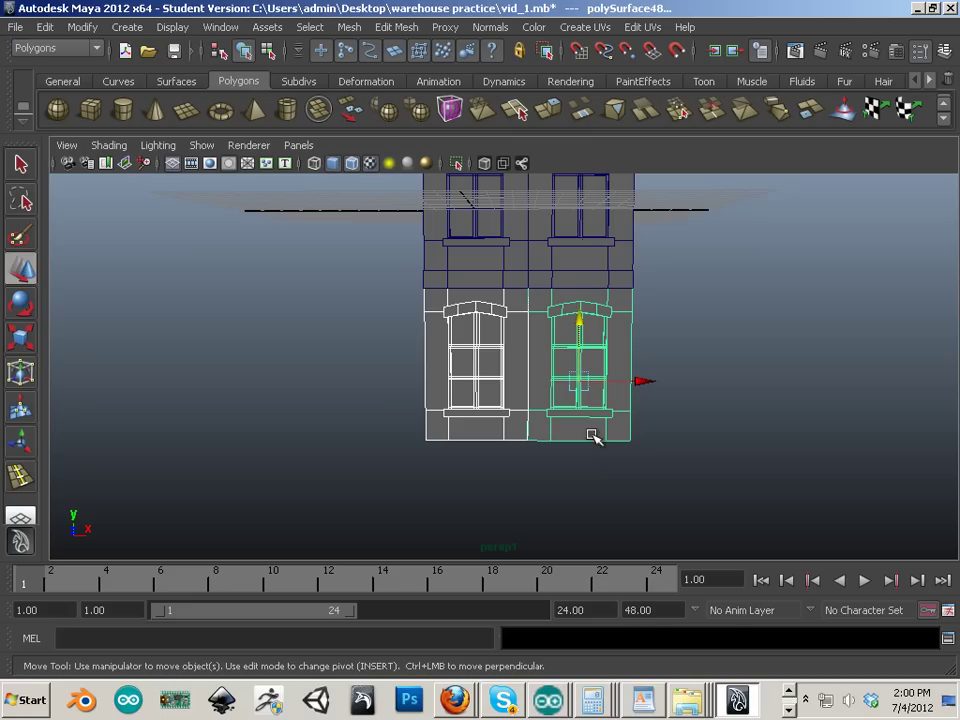
pyautogui.keyDown('alt'); pyautogui.moveTo(662, 394); pyautogui.dragTo(612, 545, button='middle'); pyautogui.keyUp('alt')
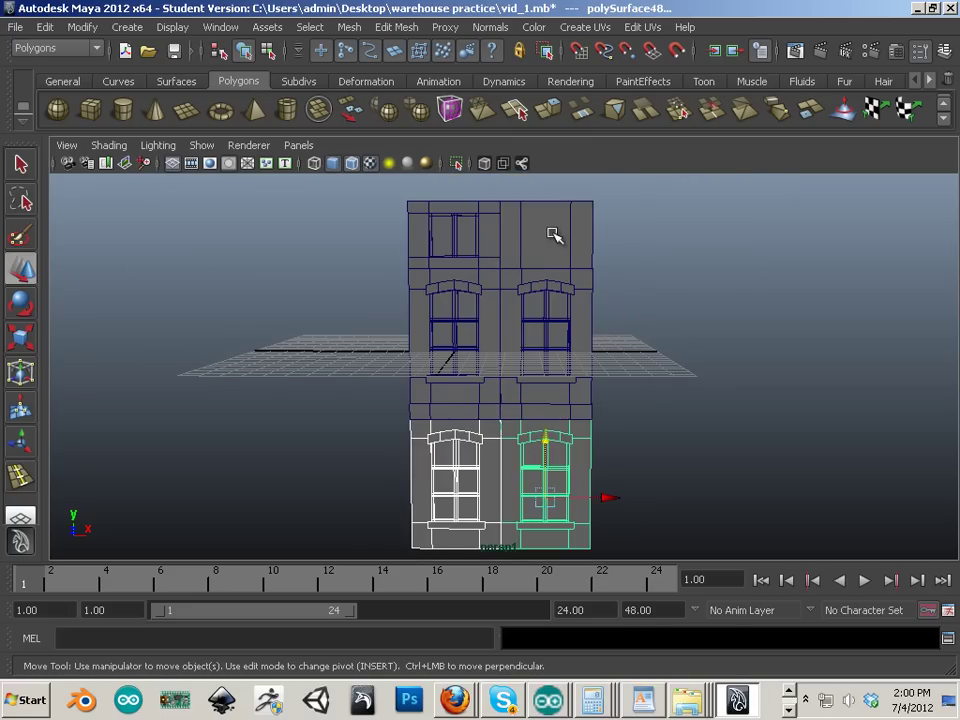
pyautogui.click(553, 236)
pyautogui.hotkey('ctrl', 'd')
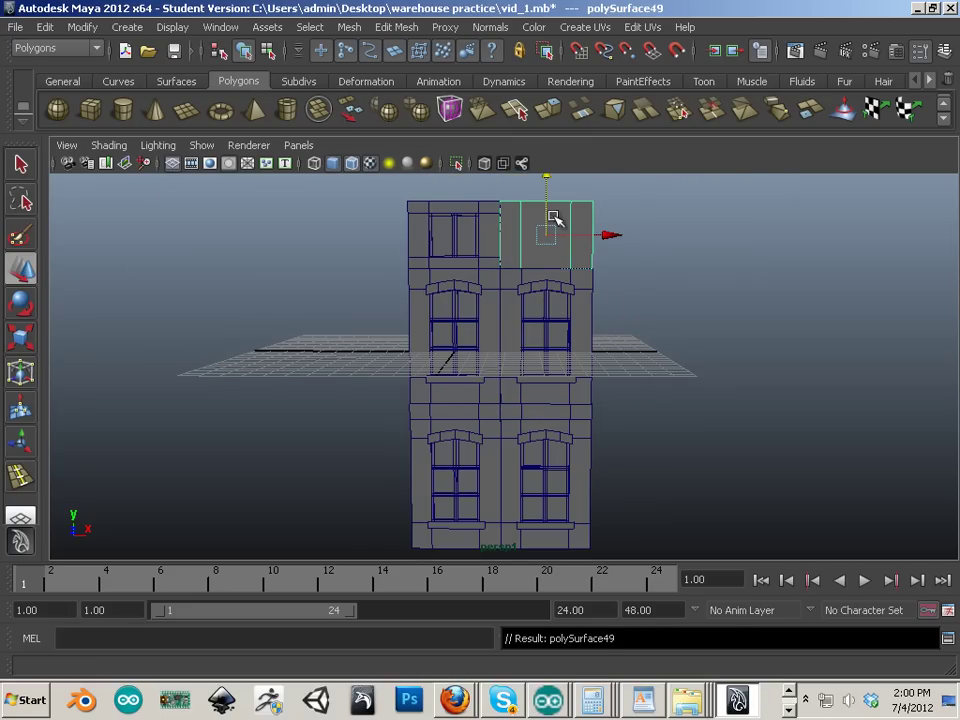
pyautogui.moveTo(546, 195); pyautogui.dragTo(517, 508)
pyautogui.keyDown('alt'); pyautogui.moveTo(537, 494); pyautogui.dragTo(572, 287, button='middle'); pyautogui.keyUp('alt')
pyautogui.keyDown('alt'); pyautogui.moveTo(572, 287); pyautogui.dragTo(594, 326, button='right'); pyautogui.keyUp('alt')
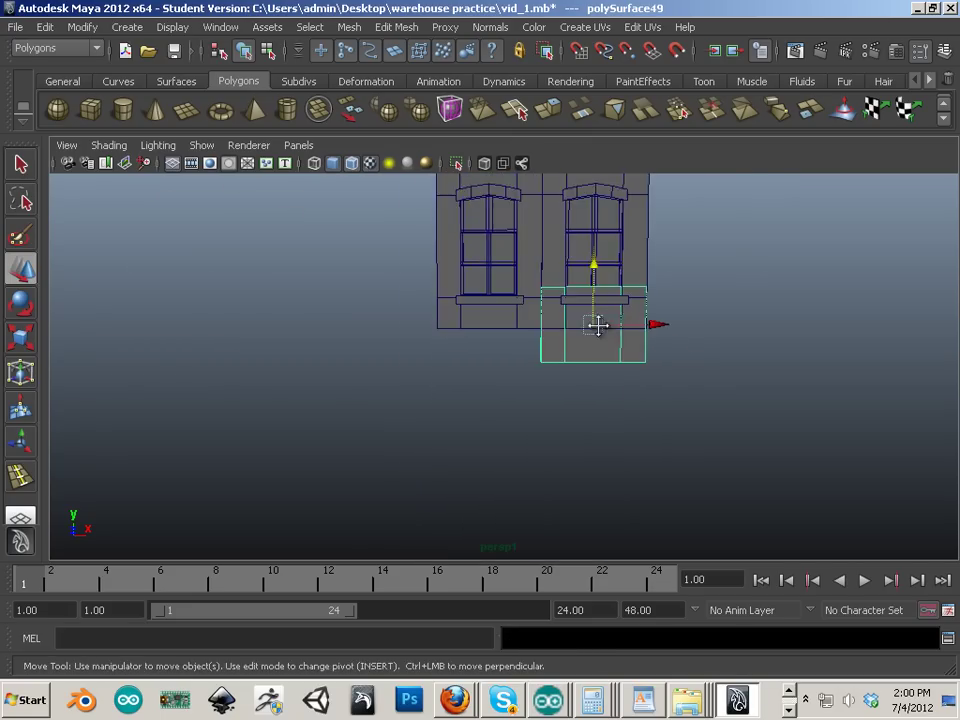
pyautogui.keyDown('alt'); pyautogui.moveTo(594, 326); pyautogui.dragTo(549, 379, button='middle'); pyautogui.keyUp('alt')
pyautogui.moveTo(549, 326); pyautogui.dragTo(550, 369)
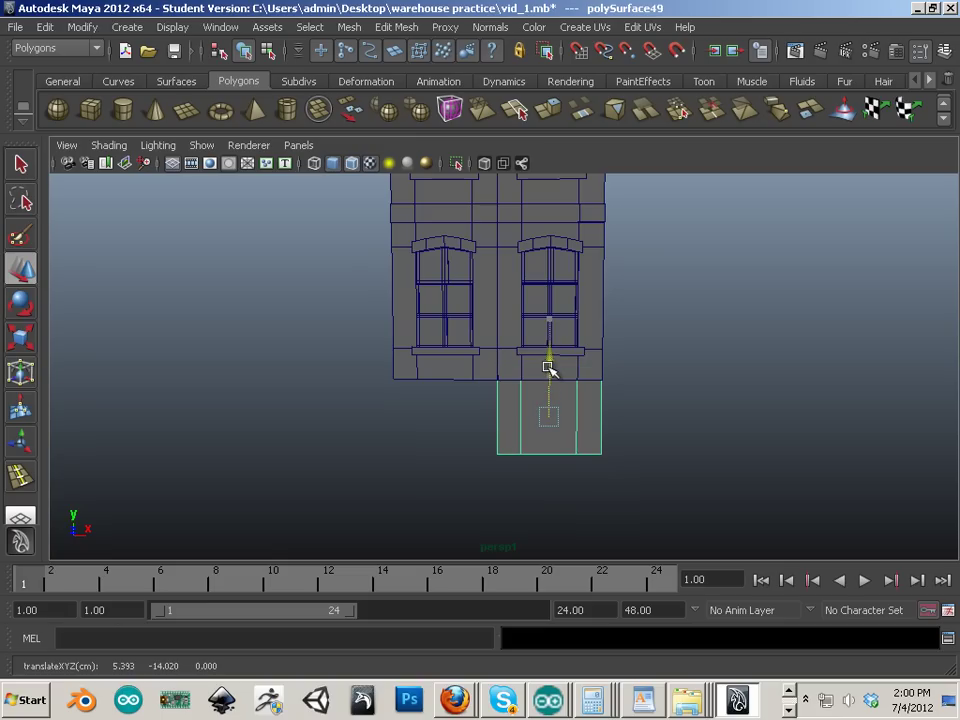
# Duplicate the plain bottom panel along X so that one panel sits beneath each lower window section
pyautogui.keyDown('alt'); pyautogui.moveTo(628, 396); pyautogui.dragTo(539, 370); pyautogui.keyUp('alt')
pyautogui.hotkey('ctrl', 'd')
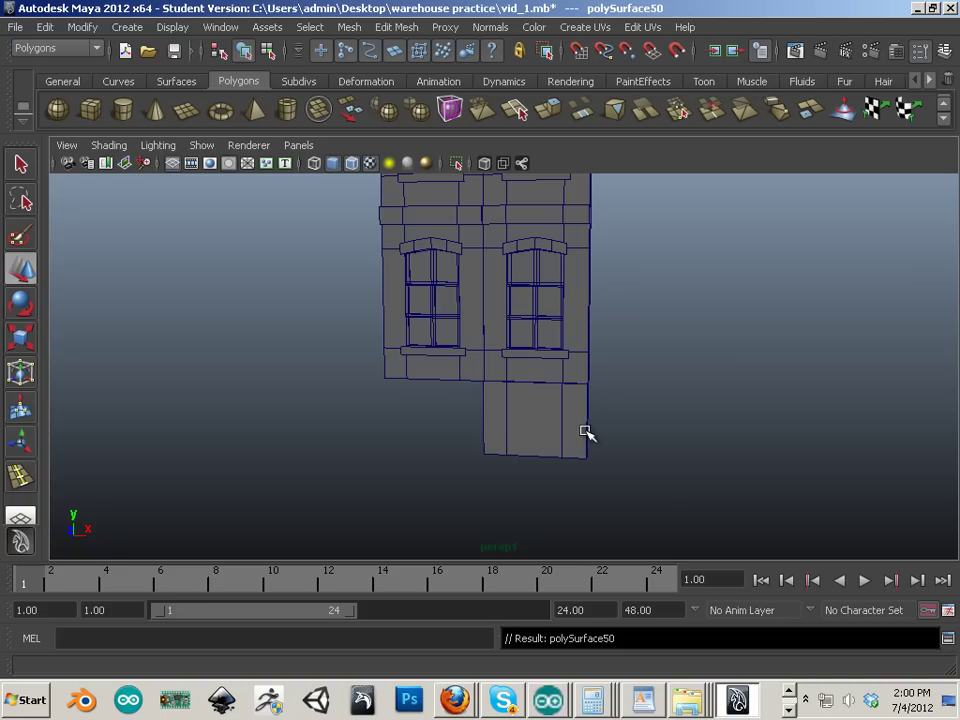
pyautogui.moveTo(583, 430); pyautogui.dragTo(668, 356, button='right')
pyautogui.hotkey('ctrl', 'z')
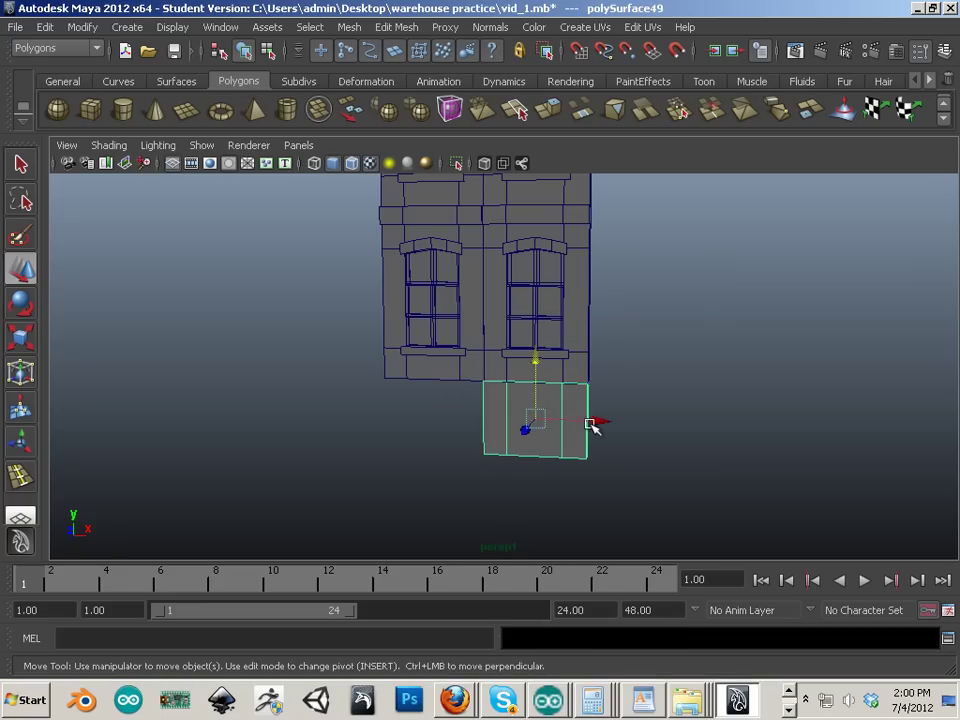
pyautogui.moveTo(600, 422)
pyautogui.mouseDown()
pyautogui.moveTo(480, 414)
pyautogui.moveTo(594, 433)
pyautogui.mouseUp()
pyautogui.hotkey('ctrl', 'd')
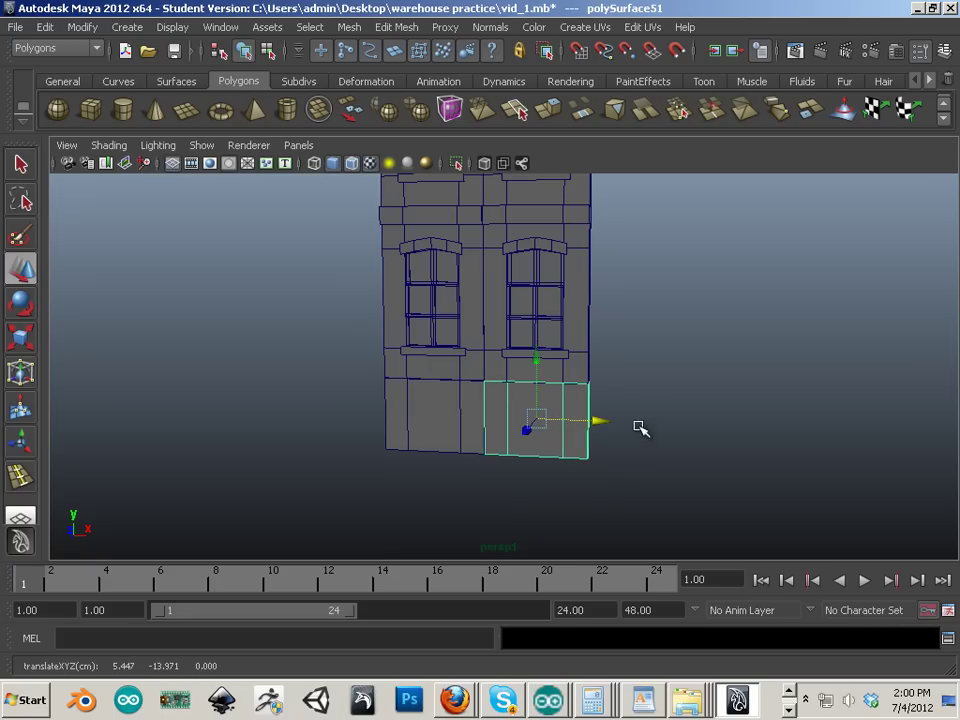
# Select the whole two-column wall, duplicate it, and move the copy along X to the left of the original
pyautogui.keyDown('alt'); pyautogui.moveTo(643, 416); pyautogui.dragTo(606, 420, button='middle'); pyautogui.keyUp('alt')
pyautogui.keyDown('alt'); pyautogui.moveTo(606, 420); pyautogui.dragTo(616, 412); pyautogui.keyUp('alt')
pyautogui.keyDown('alt'); pyautogui.moveTo(616, 412); pyautogui.dragTo(560, 398, button='right'); pyautogui.keyUp('alt')
pyautogui.keyDown('alt'); pyautogui.moveTo(560, 398); pyautogui.dragTo(630, 443, button='middle'); pyautogui.keyUp('alt')
pyautogui.keyDown('alt'); pyautogui.moveTo(630, 443); pyautogui.dragTo(604, 450); pyautogui.keyUp('alt')
pyautogui.keyDown('alt'); pyautogui.moveTo(604, 450); pyautogui.dragTo(475, 408, button='right'); pyautogui.keyUp('alt')
pyautogui.keyDown('alt'); pyautogui.moveTo(396, 392); pyautogui.dragTo(404, 412); pyautogui.keyUp('alt')
pyautogui.keyDown('alt'); pyautogui.moveTo(404, 412); pyautogui.dragTo(427, 443, button='middle'); pyautogui.keyUp('alt')
pyautogui.keyDown('alt'); pyautogui.moveTo(427, 443); pyautogui.dragTo(413, 424, button='right'); pyautogui.keyUp('alt')
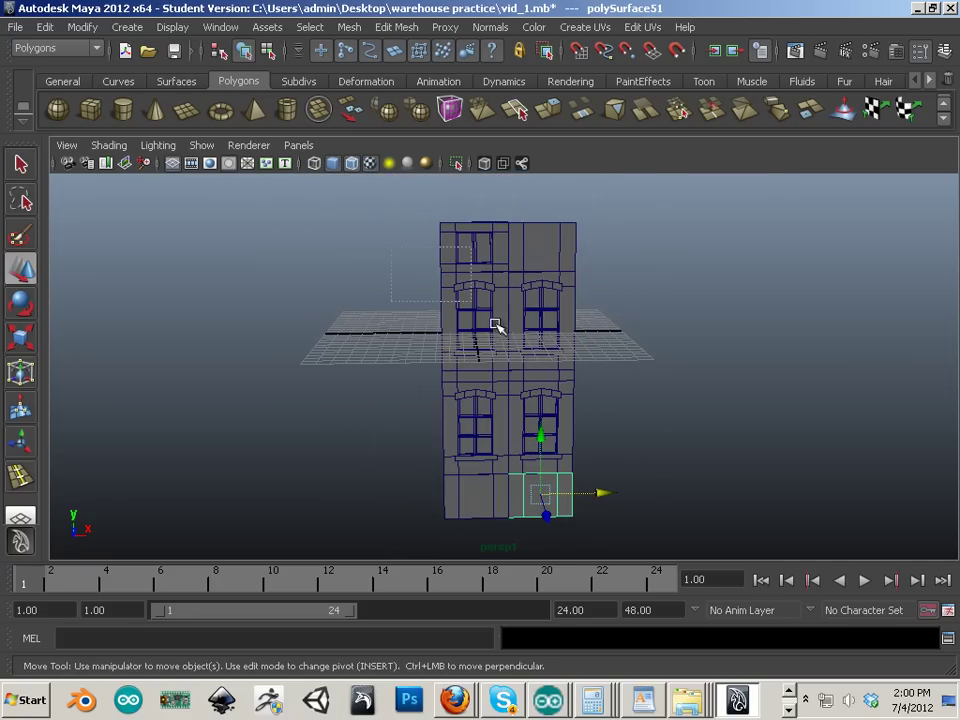
pyautogui.moveTo(494, 323); pyautogui.dragTo(621, 529)
pyautogui.hotkey('ctrl', 'd')
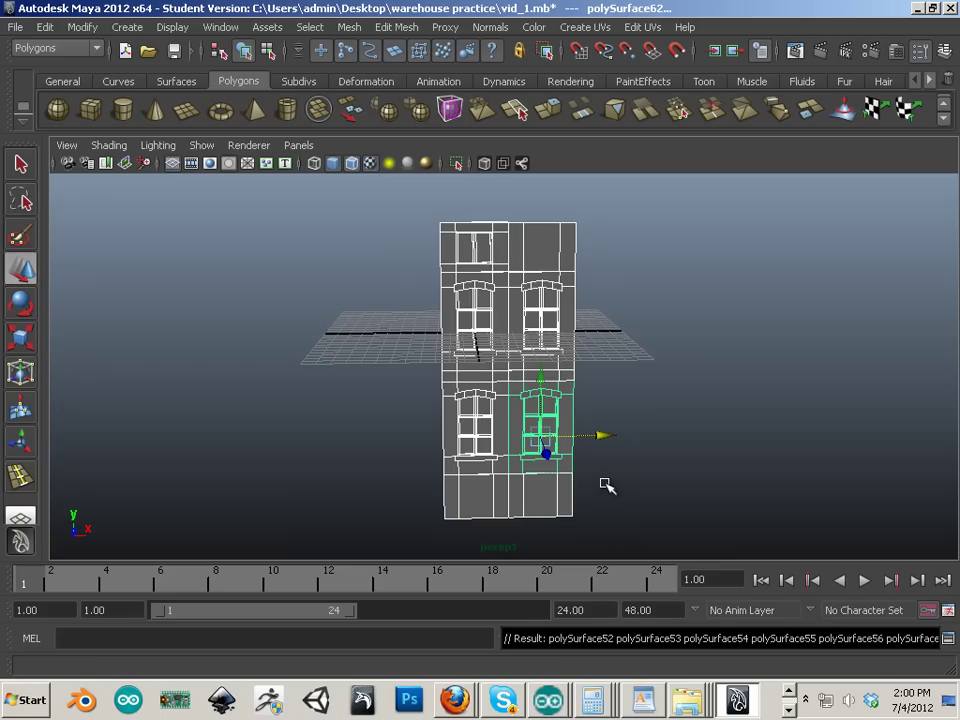
pyautogui.moveTo(606, 435); pyautogui.dragTo(478, 444)
pyautogui.keyDown('alt'); pyautogui.moveTo(602, 478); pyautogui.dragTo(645, 450); pyautogui.keyUp('alt')
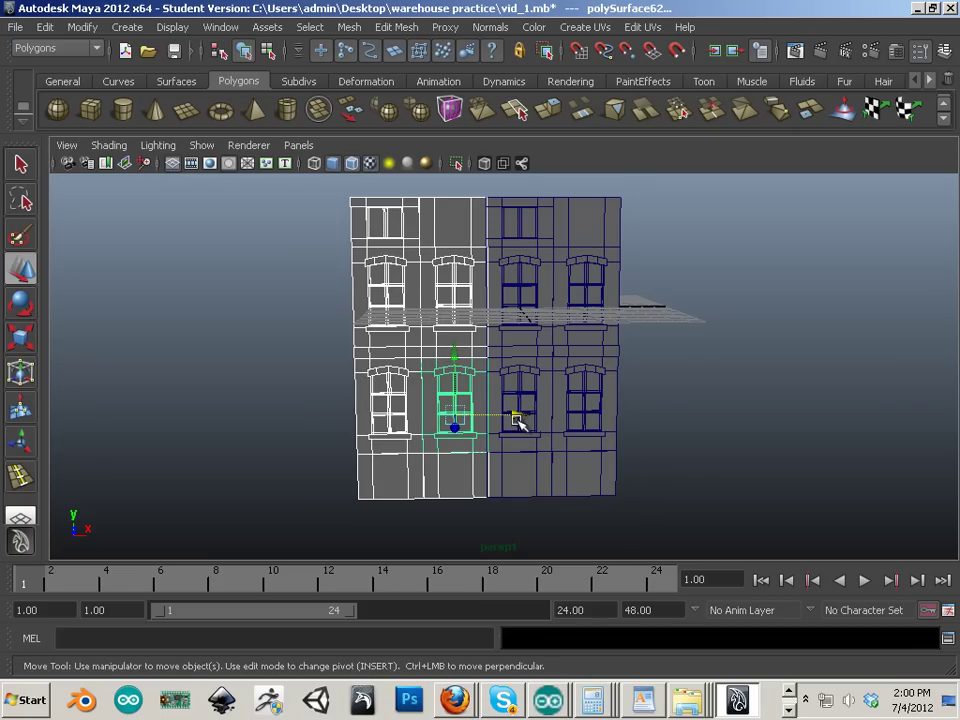
# Nudge the duplicated wall along X until its edge meets the original, and inspect the seam between the windows
pyautogui.moveTo(516, 420); pyautogui.dragTo(514, 419)
pyautogui.keyDown('alt'); pyautogui.moveTo(473, 388); pyautogui.dragTo(522, 434, button='right'); pyautogui.keyUp('alt')
pyautogui.keyDown('alt'); pyautogui.moveTo(519, 435); pyautogui.dragTo(562, 384, button='middle'); pyautogui.keyUp('alt')
pyautogui.keyDown('alt'); pyautogui.moveTo(600, 410); pyautogui.dragTo(692, 455, button='right'); pyautogui.keyUp('alt')
pyautogui.keyDown('alt'); pyautogui.moveTo(523, 408); pyautogui.dragTo(521, 368); pyautogui.keyUp('alt')
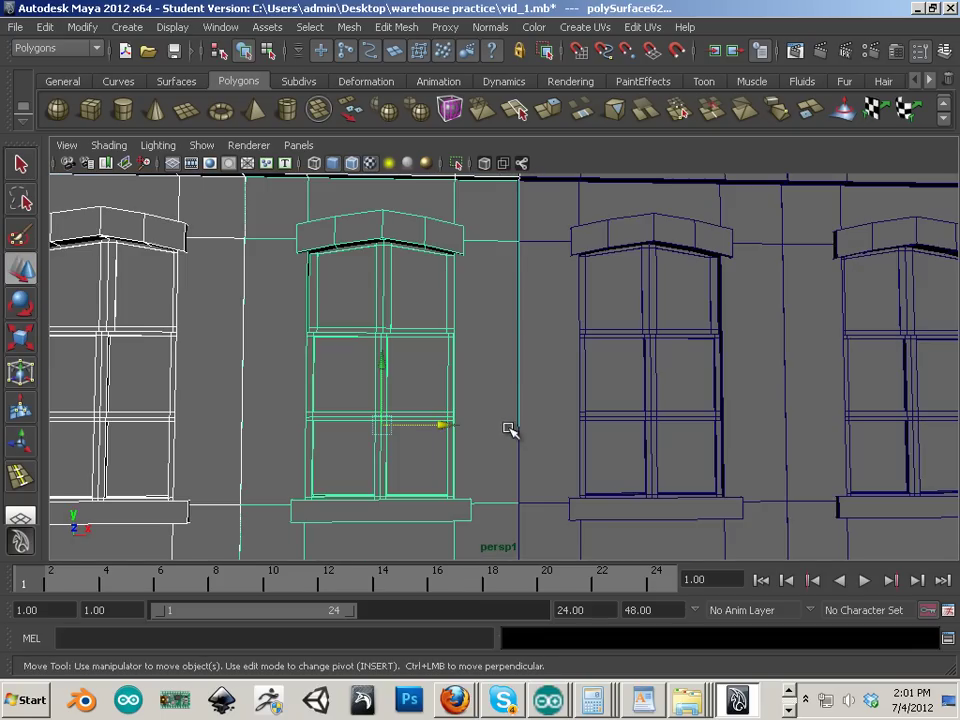
pyautogui.scroll(-10, 321, 388)
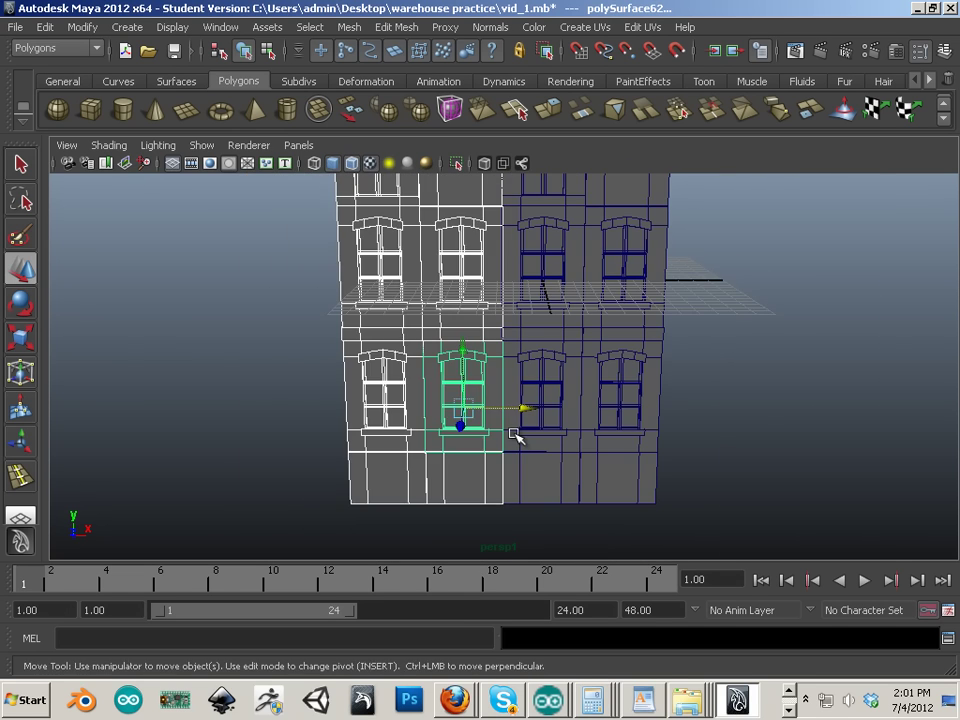
# Repeat the duplication with the same offset to add a third two-column wall section, and deselect it
pyautogui.hotkey('shift', 'd')
pyautogui.scroll(-2, 490, 428)
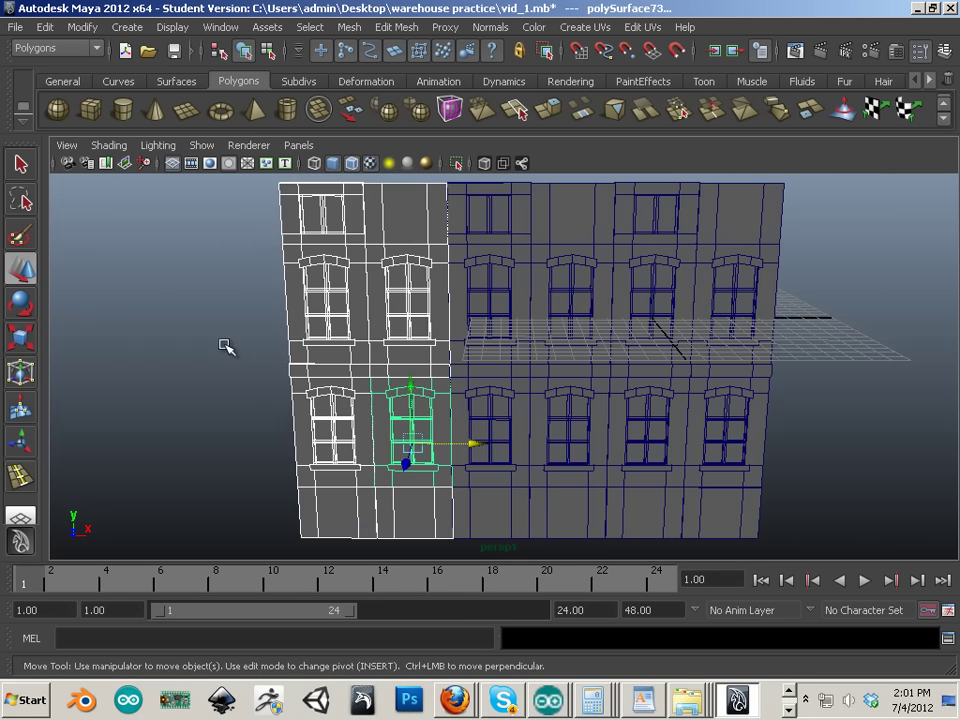
pyautogui.click(225, 343)
pyautogui.keyDown('alt'); pyautogui.moveTo(232, 350); pyautogui.dragTo(328, 375); pyautogui.keyUp('alt')
pyautogui.scroll(-3, 327, 372)
pyautogui.scroll(-2, 236, 358)
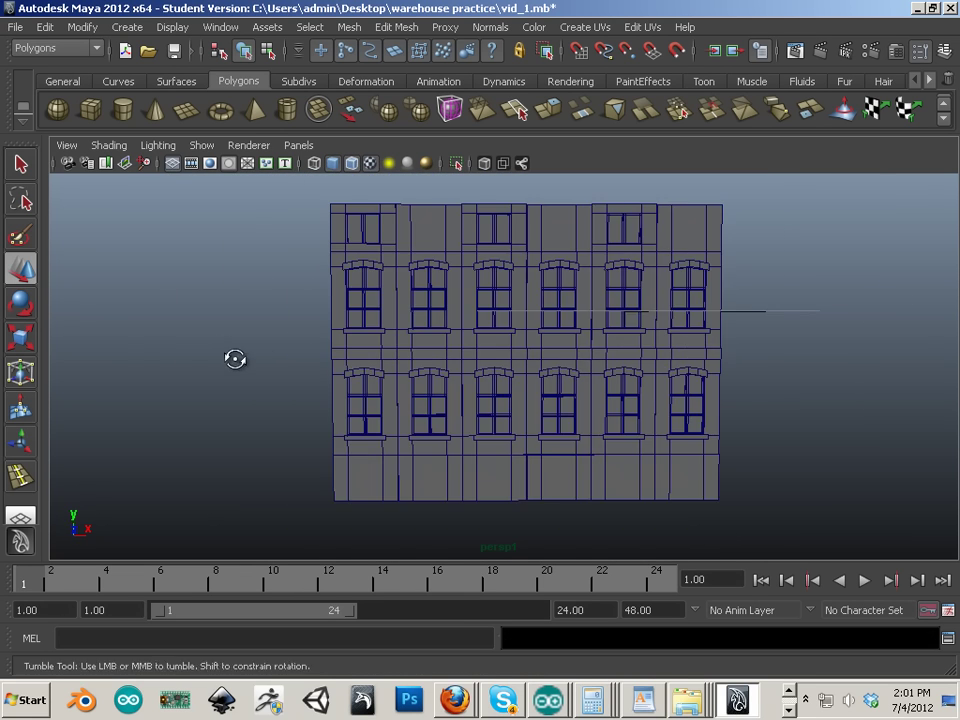
pyautogui.moveTo(236, 358)
pyautogui.keyDown('alt'); pyautogui.mouseDown()
pyautogui.moveTo(259, 339)
pyautogui.moveTo(231, 366)
pyautogui.moveTo(345, 369)
pyautogui.moveTo(234, 359)
pyautogui.mouseUp(); pyautogui.keyUp('alt')
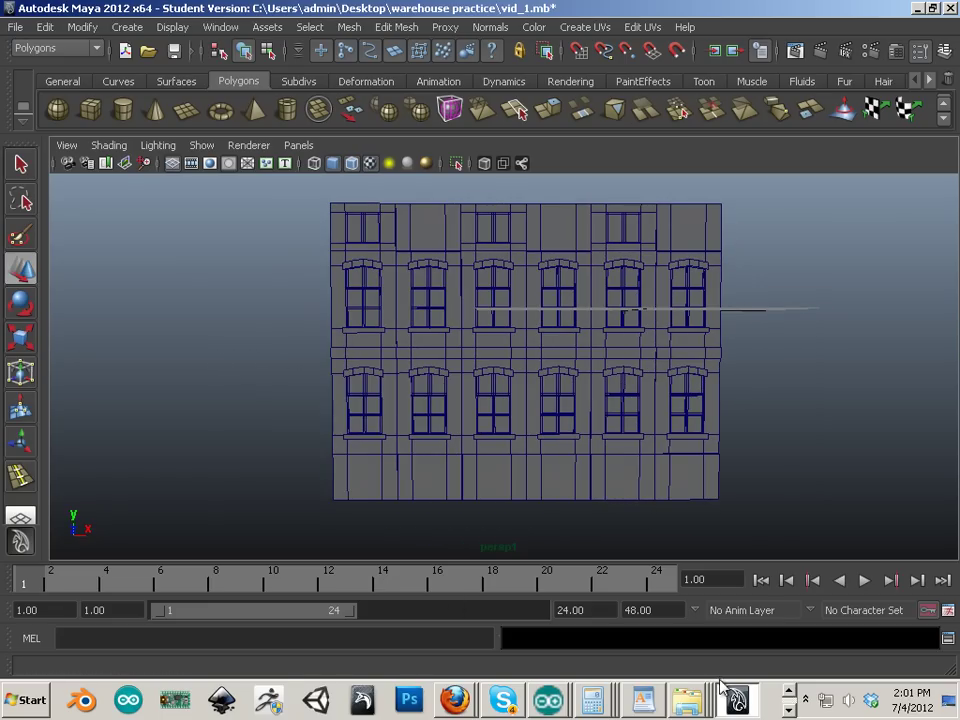
# Reopen the reference photo in Windows Photo Viewer and compare its window layout with the extended facade
pyautogui.click(789, 709)
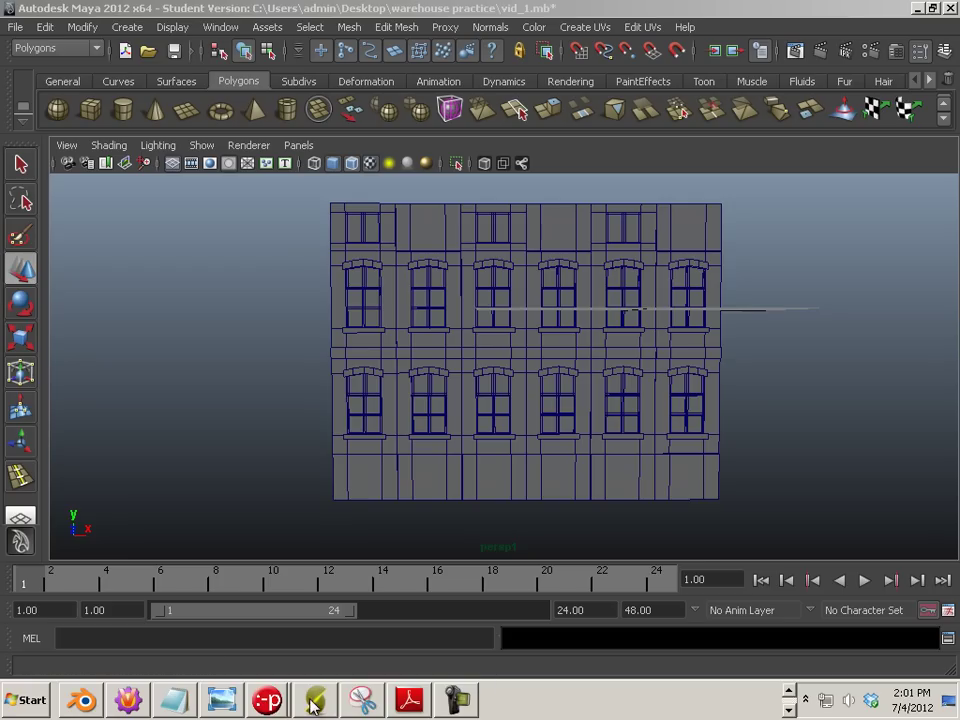
pyautogui.click(223, 699)
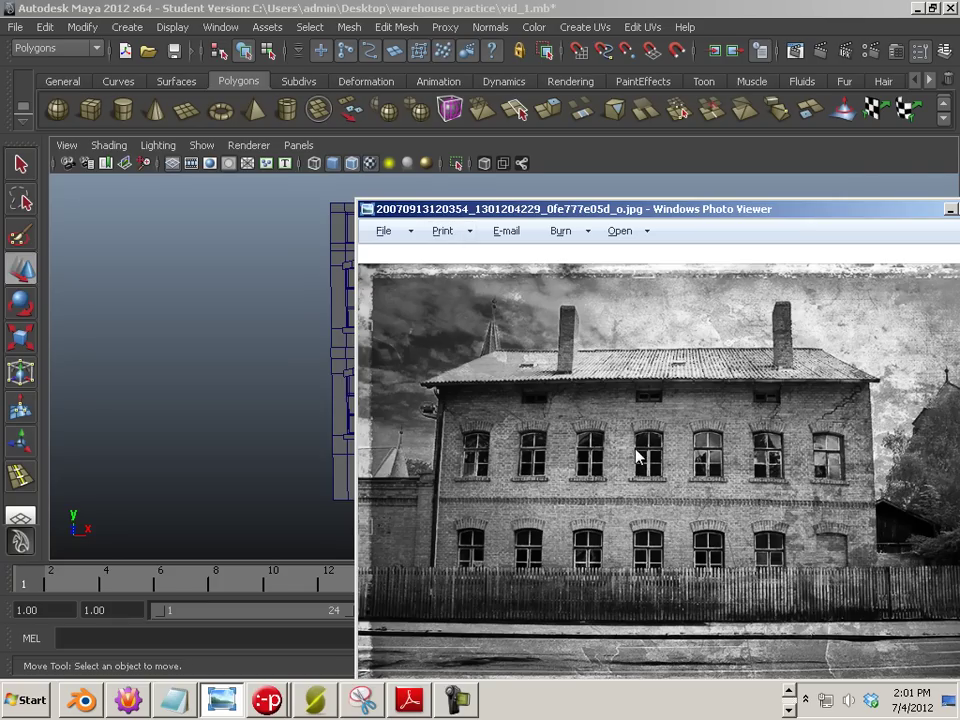
pyautogui.moveTo(618, 217); pyautogui.dragTo(888, 314)
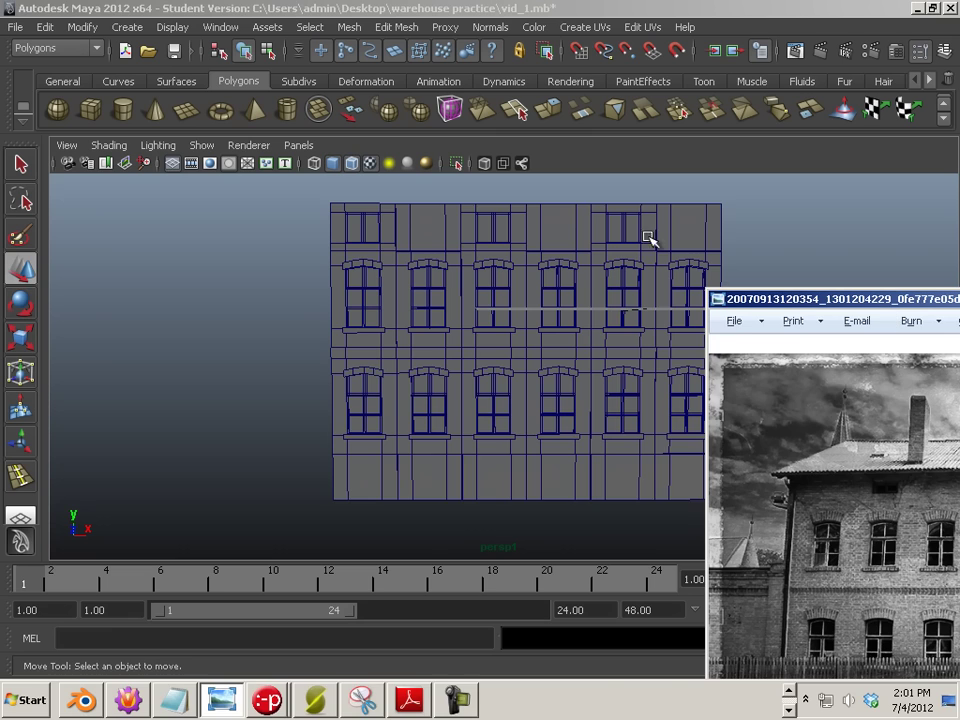
pyautogui.keyDown('alt'); pyautogui.moveTo(513, 432); pyautogui.dragTo(559, 420); pyautogui.keyUp('alt')
pyautogui.keyDown('alt'); pyautogui.moveTo(559, 420); pyautogui.dragTo(583, 403, button='right'); pyautogui.keyUp('alt')
pyautogui.keyDown('alt'); pyautogui.moveTo(583, 403); pyautogui.dragTo(575, 362); pyautogui.keyUp('alt')
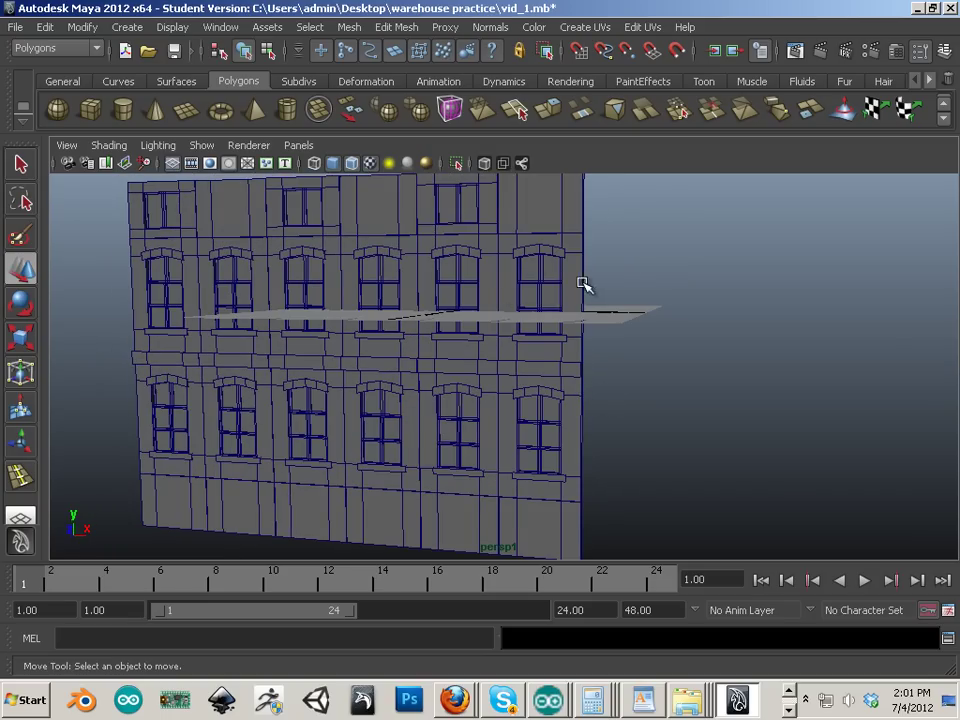
# Examine the extended facade and its right-hand end edge from several angles
pyautogui.keyDown('alt'); pyautogui.moveTo(585, 286); pyautogui.dragTo(527, 298, button='right'); pyautogui.keyUp('alt')
pyautogui.keyDown('alt'); pyautogui.moveTo(527, 298); pyautogui.dragTo(604, 285); pyautogui.keyUp('alt')
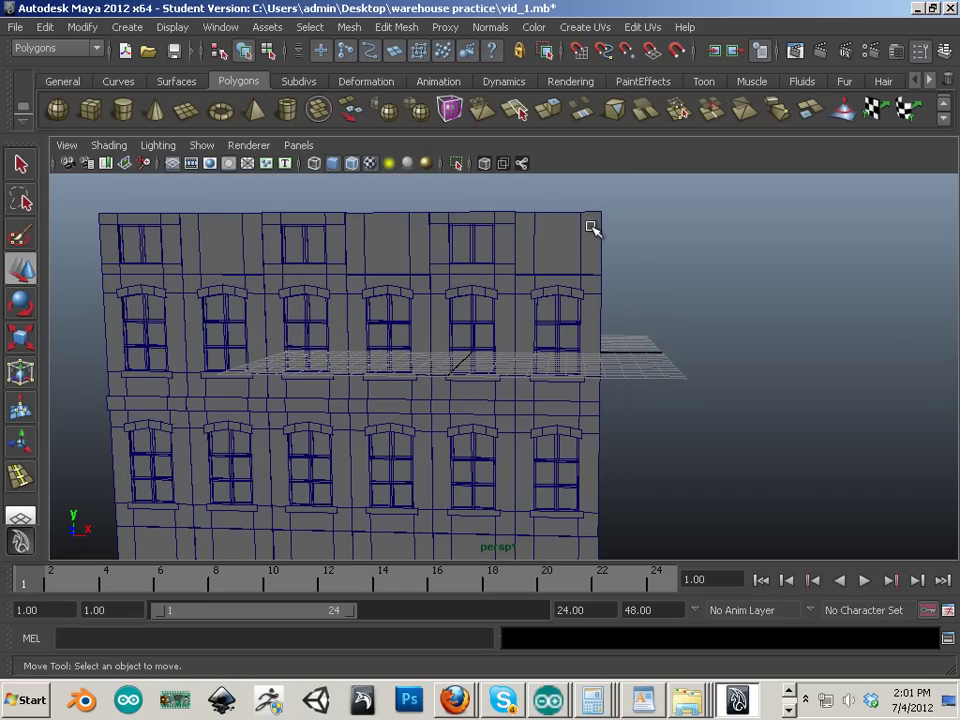
pyautogui.keyDown('alt'); pyautogui.moveTo(591, 536); pyautogui.dragTo(591, 467, button='right'); pyautogui.keyUp('alt')
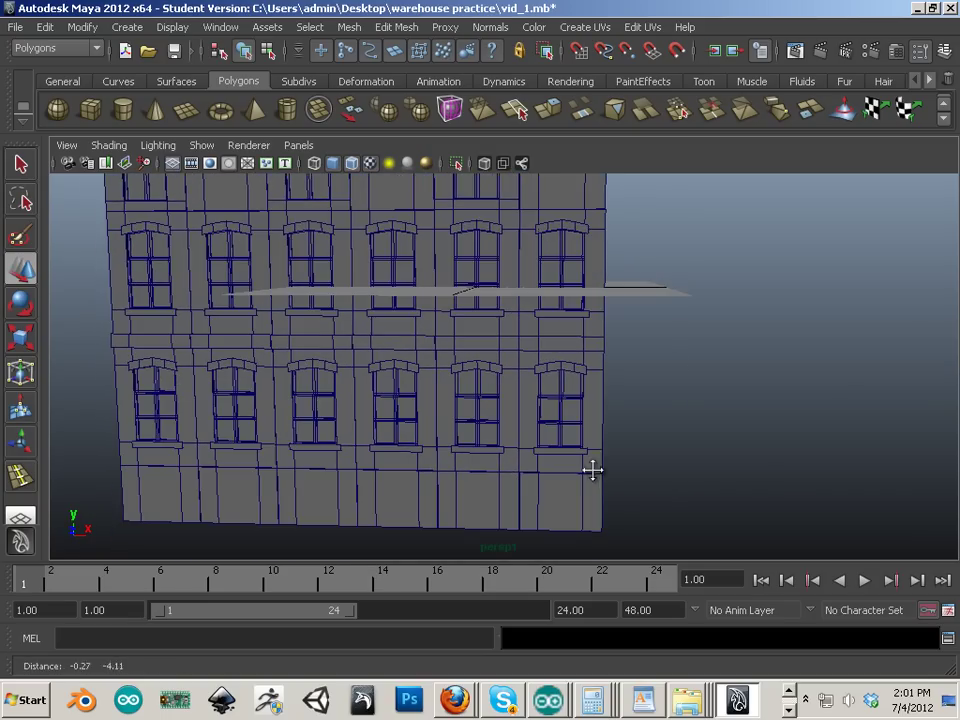
pyautogui.keyDown('alt'); pyautogui.moveTo(639, 463); pyautogui.dragTo(591, 410); pyautogui.keyUp('alt')
pyautogui.keyDown('alt'); pyautogui.moveTo(591, 410); pyautogui.dragTo(544, 459, button='right'); pyautogui.keyUp('alt')
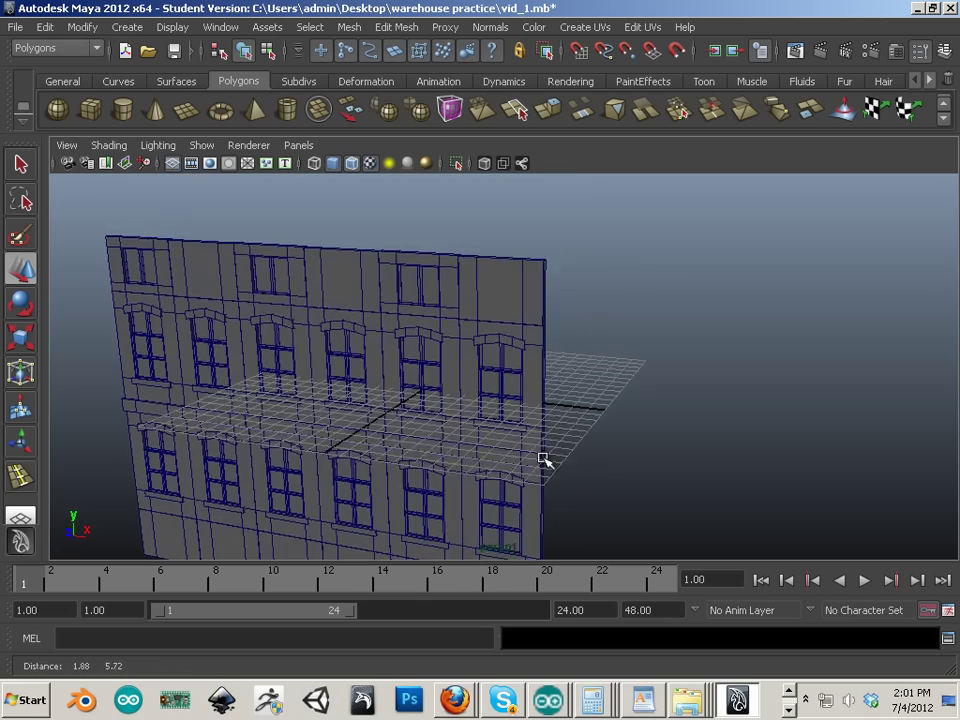
pyautogui.keyDown('alt'); pyautogui.moveTo(544, 459); pyautogui.dragTo(643, 393); pyautogui.keyUp('alt')
pyautogui.keyDown('alt'); pyautogui.moveTo(564, 432); pyautogui.dragTo(549, 408); pyautogui.keyUp('alt')
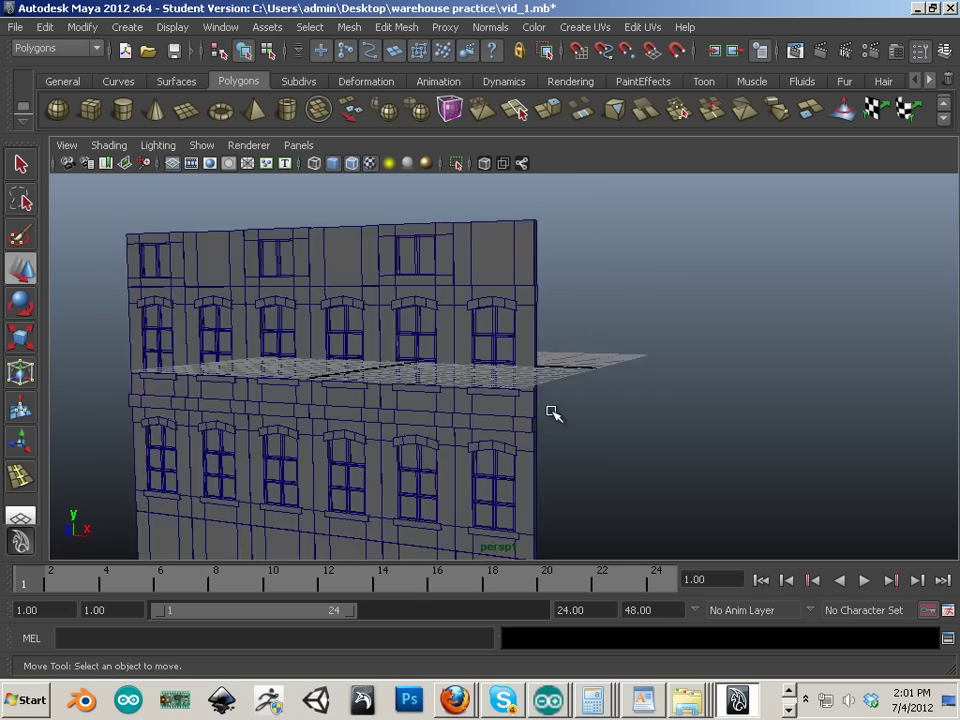
pyautogui.keyDown('alt'); pyautogui.moveTo(549, 408); pyautogui.dragTo(652, 442, button='right'); pyautogui.keyUp('alt')
pyautogui.keyDown('alt'); pyautogui.moveTo(608, 418); pyautogui.dragTo(514, 336); pyautogui.keyUp('alt')
# Select the three narrow side faces at the outer end of the lower-floor window section
pyautogui.click(520, 345)
pyautogui.keyDown('alt'); pyautogui.moveTo(514, 336); pyautogui.dragTo(513, 355, button='right'); pyautogui.keyUp('alt')
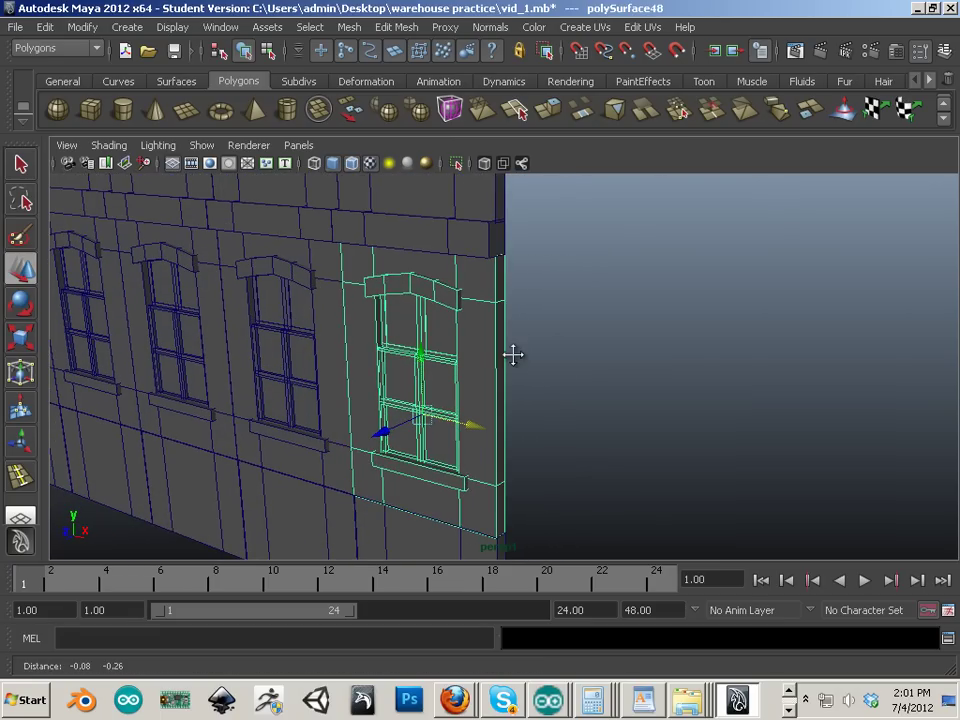
pyautogui.rightClick(500, 286)
pyautogui.moveTo(499, 286); pyautogui.dragTo(500, 329, button='right')
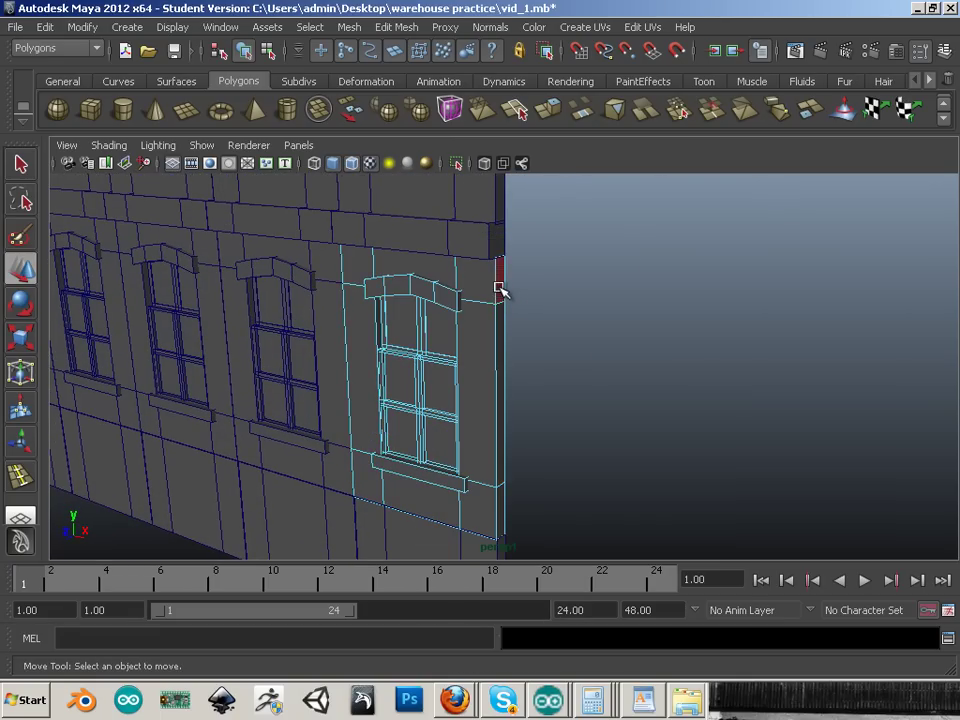
pyautogui.click(501, 287)
pyautogui.keyDown('alt'); pyautogui.moveTo(516, 404); pyautogui.dragTo(521, 351); pyautogui.keyUp('alt')
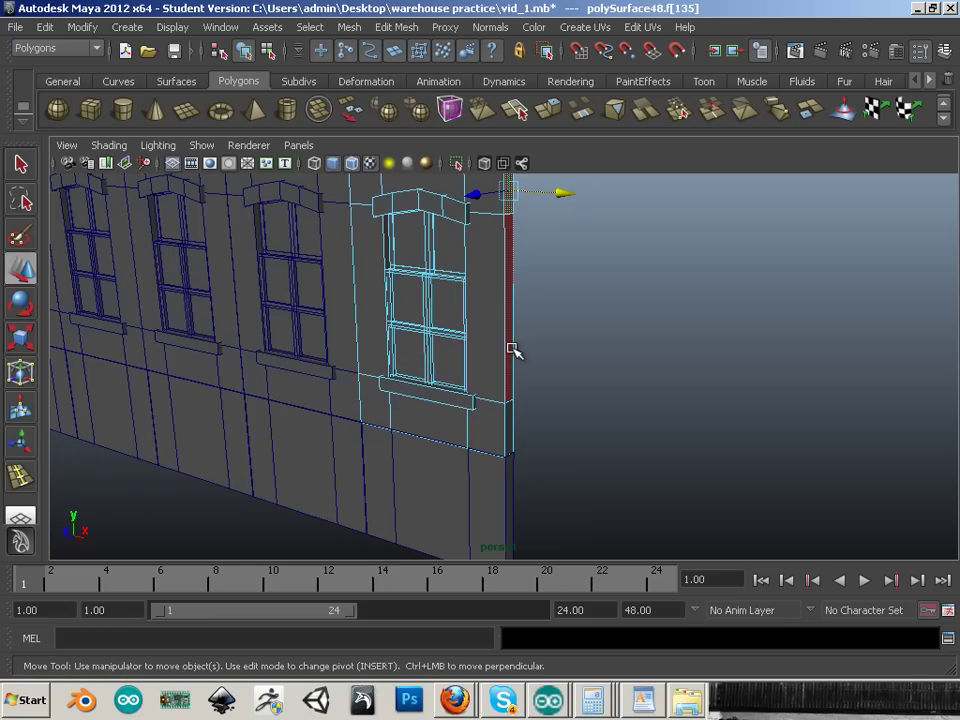
pyautogui.keyDown('shift'); pyautogui.click(511, 348); pyautogui.keyUp('shift')
pyautogui.keyDown('shift'); pyautogui.click(511, 421); pyautogui.keyUp('shift')
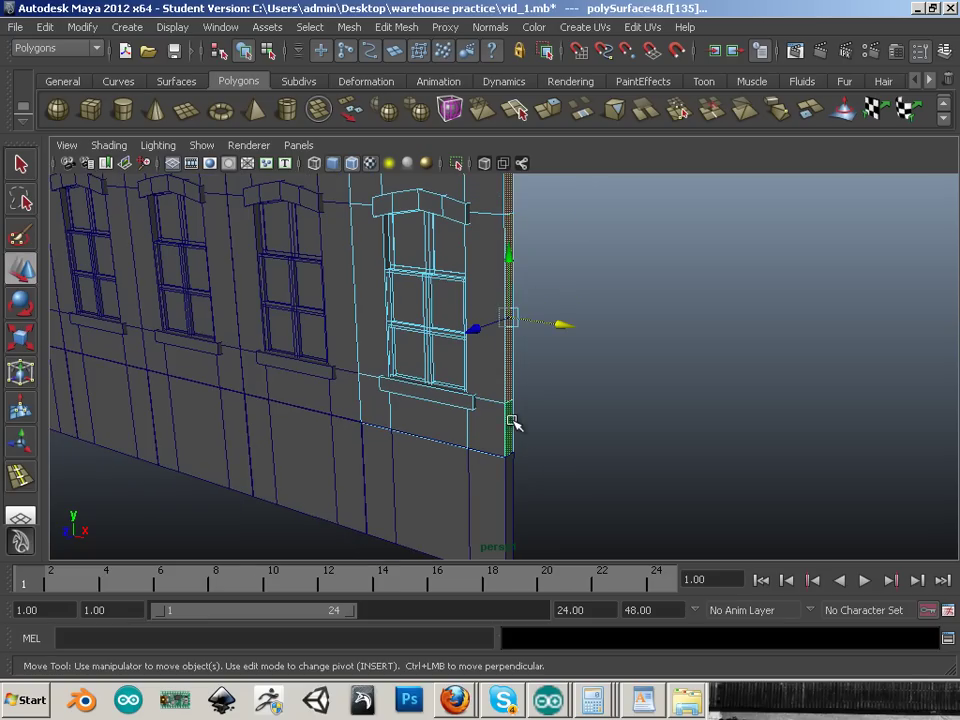
# Duplicate the selected side faces as a separate strip and deselect it
pyautogui.keyDown('alt'); pyautogui.moveTo(553, 403); pyautogui.dragTo(547, 375, button='middle'); pyautogui.keyUp('alt')
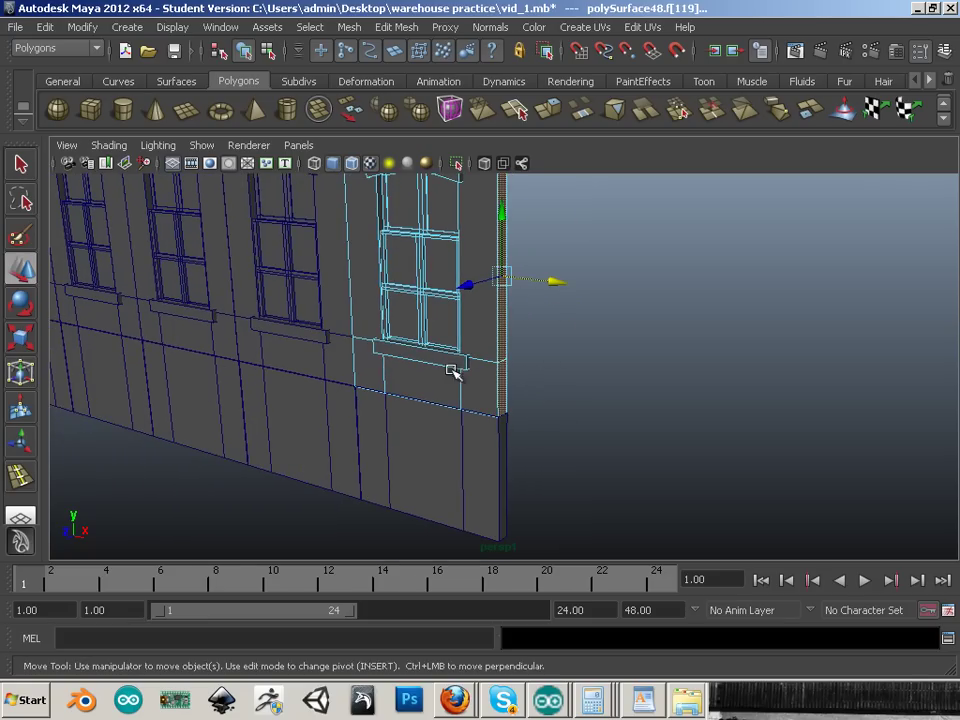
pyautogui.keyDown('alt'); pyautogui.moveTo(452, 370); pyautogui.dragTo(420, 405); pyautogui.keyUp('alt')
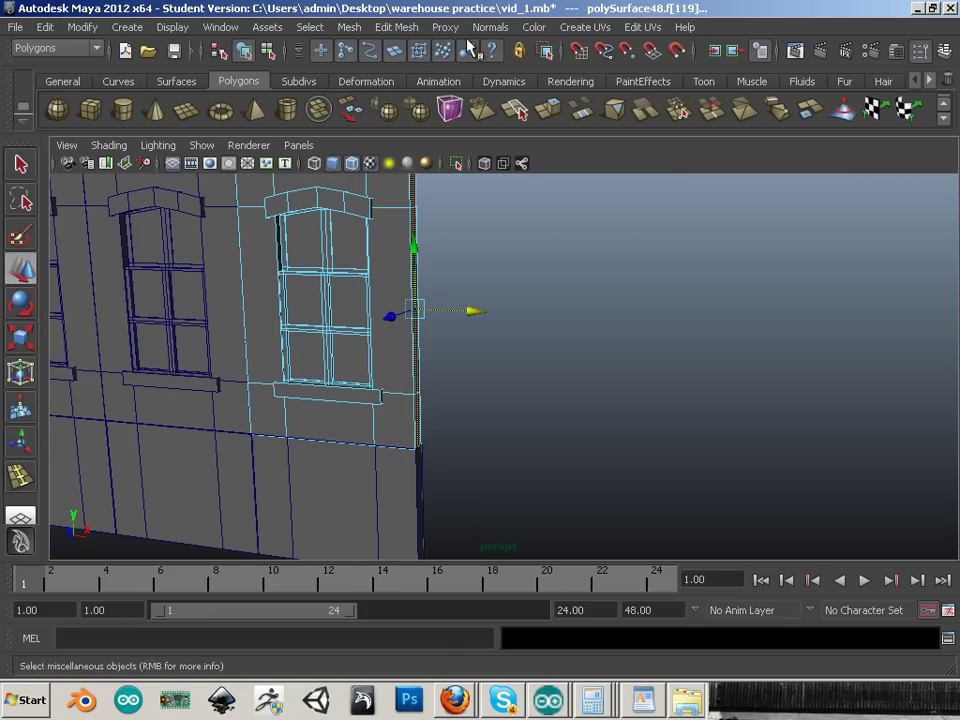
pyautogui.click(396, 27)
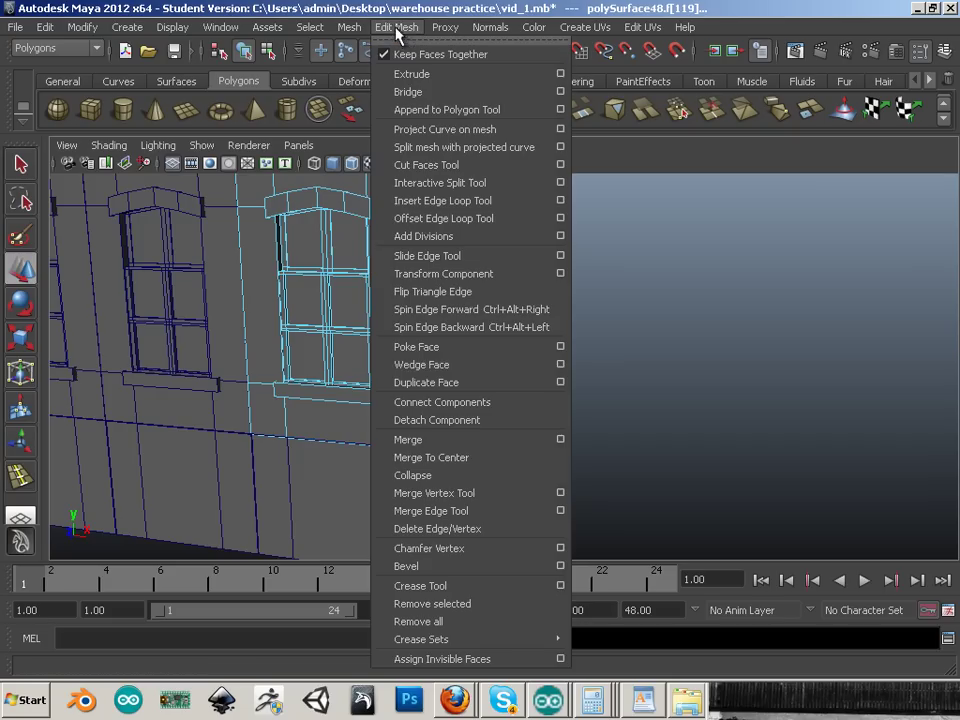
pyautogui.click(465, 383)
pyautogui.keyDown('alt'); pyautogui.moveTo(461, 354); pyautogui.dragTo(541, 316); pyautogui.keyUp('alt')
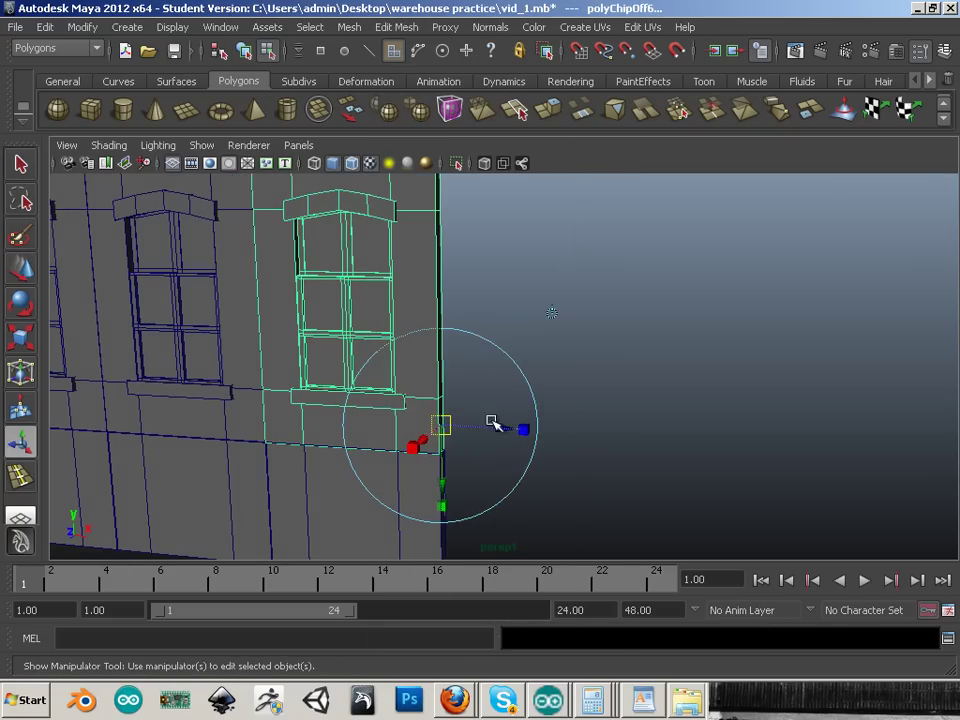
pyautogui.moveTo(493, 422)
pyautogui.mouseDown()
pyautogui.moveTo(504, 424)
pyautogui.moveTo(495, 425)
pyautogui.mouseUp()
pyautogui.click(524, 339)
# Select all three faces of the duplicated strip and extrude them outward along X into a block beside the wall
pyautogui.moveTo(446, 273); pyautogui.dragTo(446, 296, button='right')
pyautogui.click(444, 300)
pyautogui.keyDown('alt'); pyautogui.moveTo(538, 343); pyautogui.dragTo(363, 423); pyautogui.keyUp('alt')
pyautogui.keyDown('shift'); pyautogui.click(356, 421); pyautogui.keyUp('shift')
pyautogui.keyDown('shift'); pyautogui.click(351, 206); pyautogui.keyUp('shift')
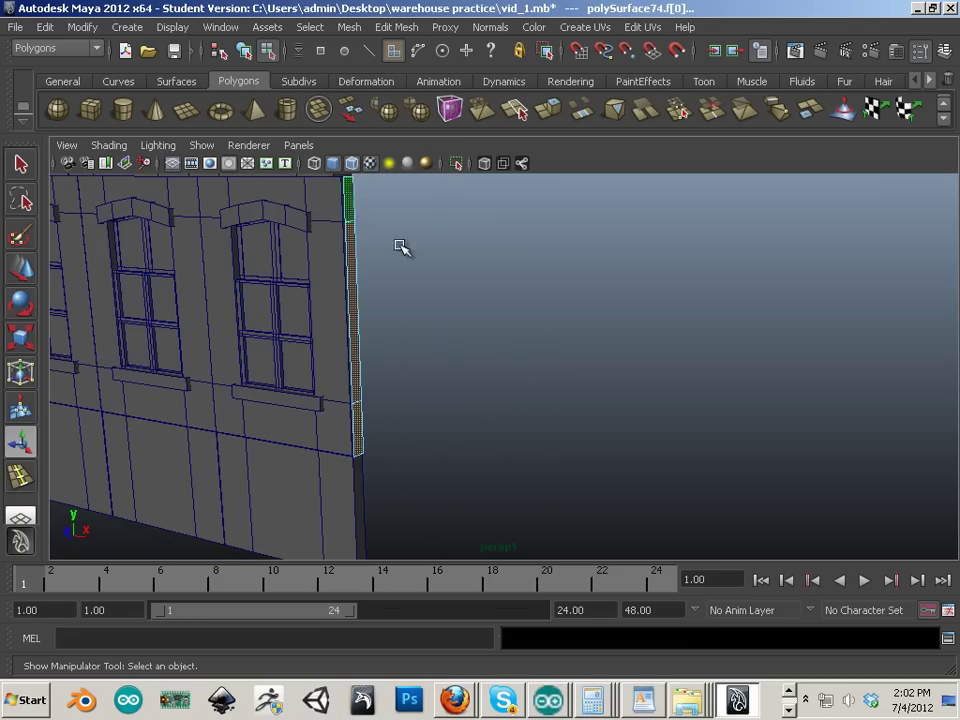
pyautogui.keyDown('alt'); pyautogui.moveTo(474, 286); pyautogui.dragTo(497, 330, button='middle'); pyautogui.keyUp('alt')
pyautogui.scroll(-1, 497, 330)
pyautogui.click(547, 112)
pyautogui.keyDown('alt'); pyautogui.moveTo(443, 370); pyautogui.dragTo(489, 351); pyautogui.keyUp('alt')
pyautogui.moveTo(518, 416); pyautogui.dragTo(572, 420)
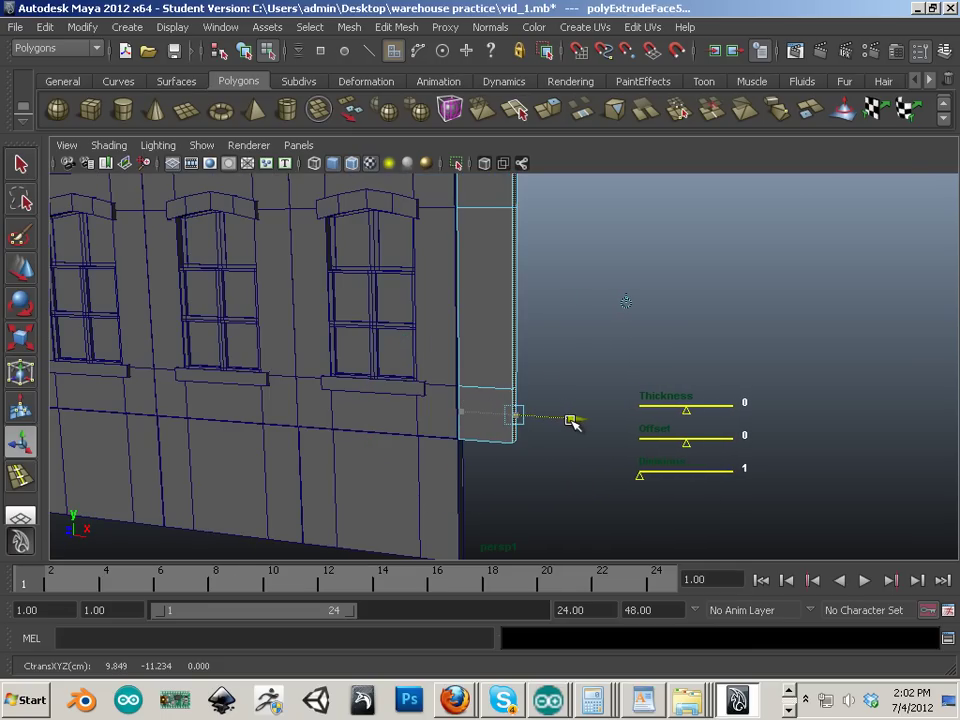
# Return the extruded block to object mode, inspect how it meets the wall, and delete it
pyautogui.rightClick(490, 253)
pyautogui.moveTo(497, 250); pyautogui.dragTo(546, 236, button='right')
pyautogui.keyDown('alt'); pyautogui.moveTo(552, 288); pyautogui.dragTo(562, 350, button='middle'); pyautogui.keyUp('alt')
pyautogui.keyDown('alt'); pyautogui.moveTo(562, 350); pyautogui.dragTo(619, 386, button='right'); pyautogui.keyUp('alt')
pyautogui.keyDown('alt'); pyautogui.moveTo(548, 331); pyautogui.dragTo(543, 387, button='middle'); pyautogui.keyUp('alt')
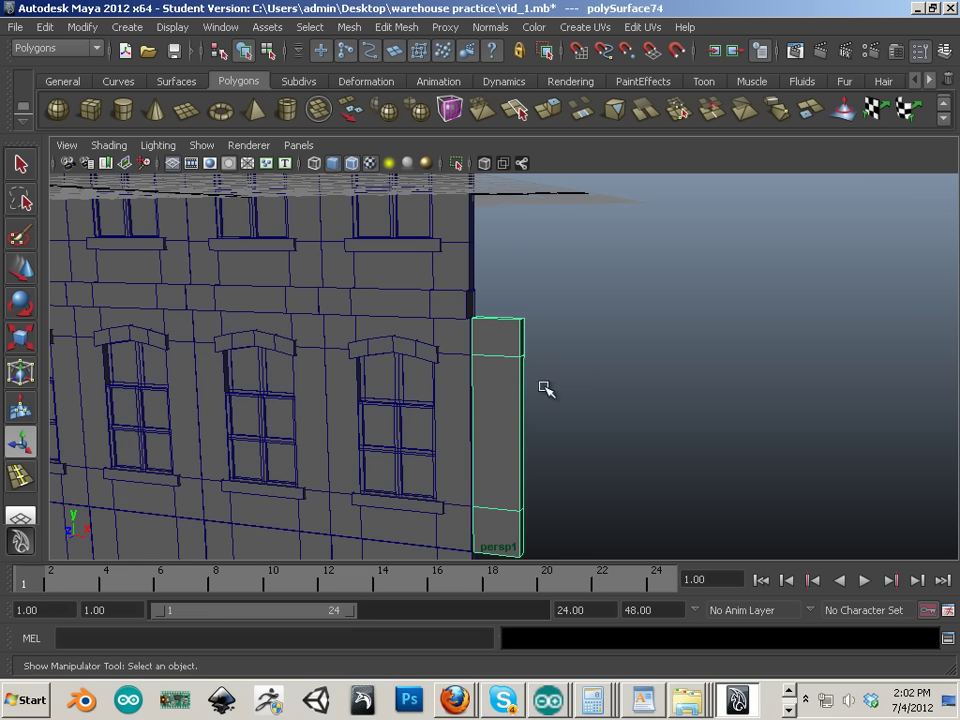
pyautogui.keyDown('alt'); pyautogui.moveTo(388, 394); pyautogui.dragTo(417, 398); pyautogui.keyUp('alt')
pyautogui.keyDown('alt'); pyautogui.moveTo(435, 394); pyautogui.dragTo(326, 392, button='middle'); pyautogui.keyUp('alt')
pyautogui.keyDown('alt'); pyautogui.moveTo(443, 376); pyautogui.dragTo(503, 381); pyautogui.keyUp('alt')
pyautogui.scroll(3, 510, 386)
pyautogui.keyDown('alt'); pyautogui.moveTo(446, 364); pyautogui.dragTo(422, 311); pyautogui.keyUp('alt')
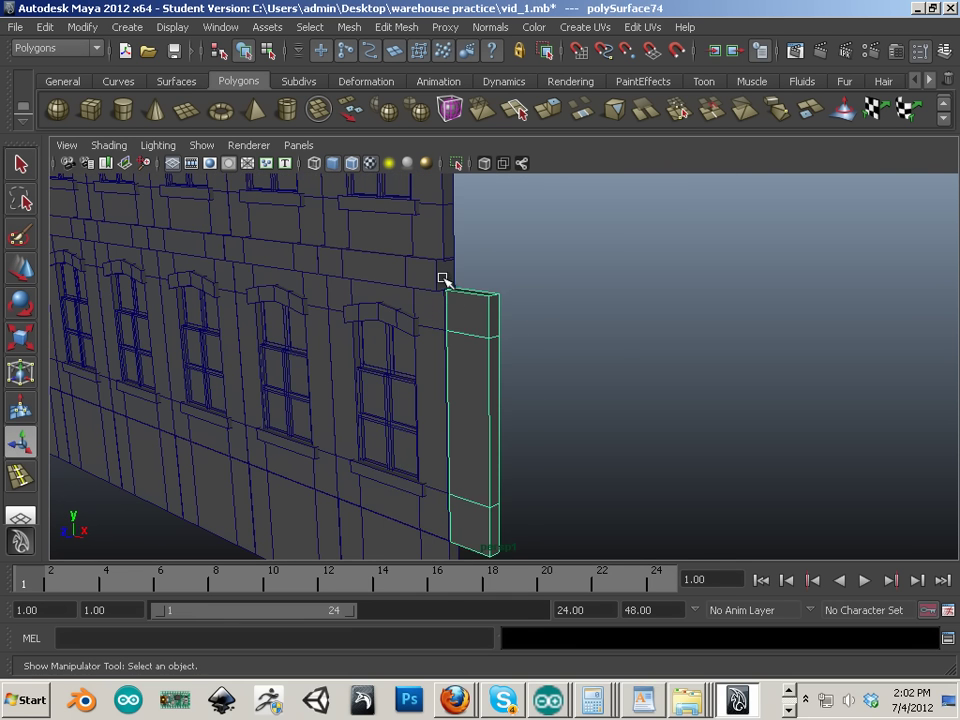
pyautogui.moveTo(443, 280); pyautogui.dragTo(448, 302, button='right')
pyautogui.moveTo(482, 354); pyautogui.dragTo(505, 345, button='right')
pyautogui.keyDown('alt'); pyautogui.moveTo(505, 345); pyautogui.dragTo(509, 380); pyautogui.keyUp('alt')
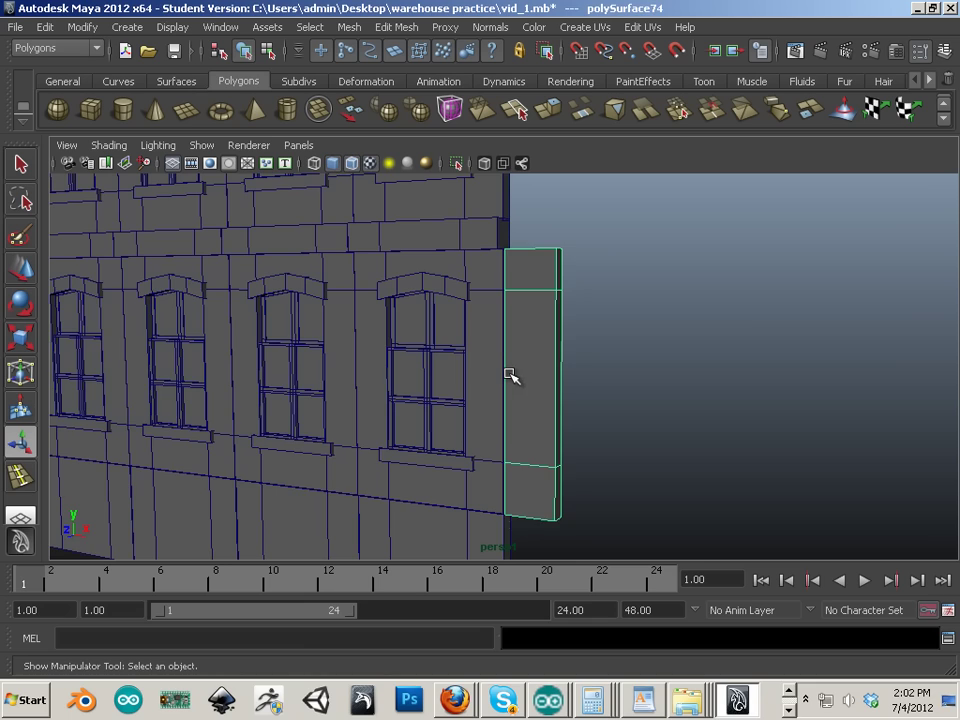
pyautogui.press('Delete')
# Select the five stacked pieces of the facade's right end column, from the blank top panel to the base
pyautogui.keyDown('alt'); pyautogui.moveTo(345, 316); pyautogui.dragTo(190, 292, button='right'); pyautogui.keyUp('alt')
pyautogui.keyDown('alt'); pyautogui.moveTo(457, 313); pyautogui.dragTo(437, 366, button='middle'); pyautogui.keyUp('alt')
pyautogui.keyDown('alt'); pyautogui.moveTo(437, 366); pyautogui.dragTo(428, 420); pyautogui.keyUp('alt')
pyautogui.keyDown('alt'); pyautogui.moveTo(428, 420); pyautogui.dragTo(598, 502, button='middle'); pyautogui.keyUp('alt')
pyautogui.keyDown('alt'); pyautogui.moveTo(598, 502); pyautogui.dragTo(540, 467, button='right'); pyautogui.keyUp('alt')
pyautogui.keyDown('alt'); pyautogui.moveTo(529, 469); pyautogui.dragTo(529, 438, button='middle'); pyautogui.keyUp('alt')
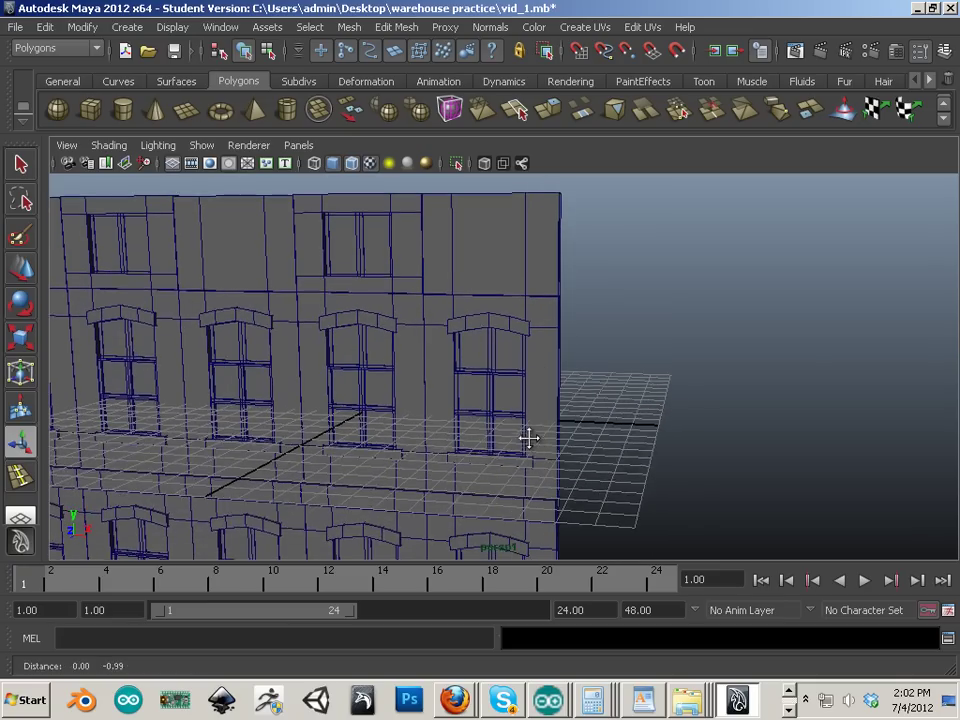
pyautogui.click(524, 276)
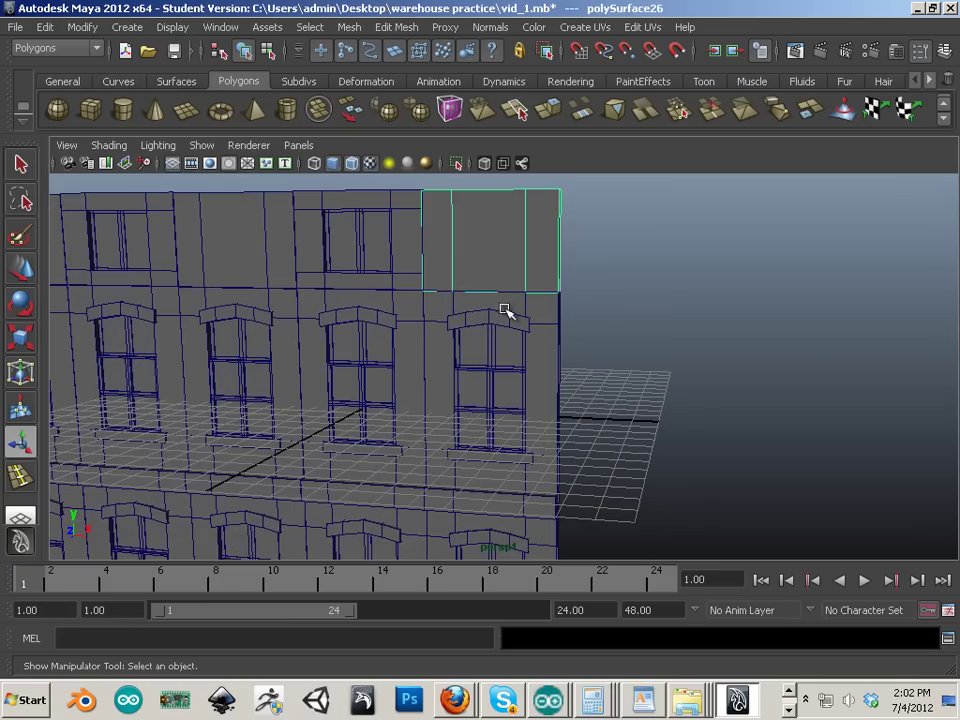
pyautogui.keyDown('shift'); pyautogui.click(541, 397); pyautogui.keyUp('shift')
pyautogui.keyDown('alt'); pyautogui.moveTo(514, 500); pyautogui.dragTo(519, 343, button='middle'); pyautogui.keyUp('alt')
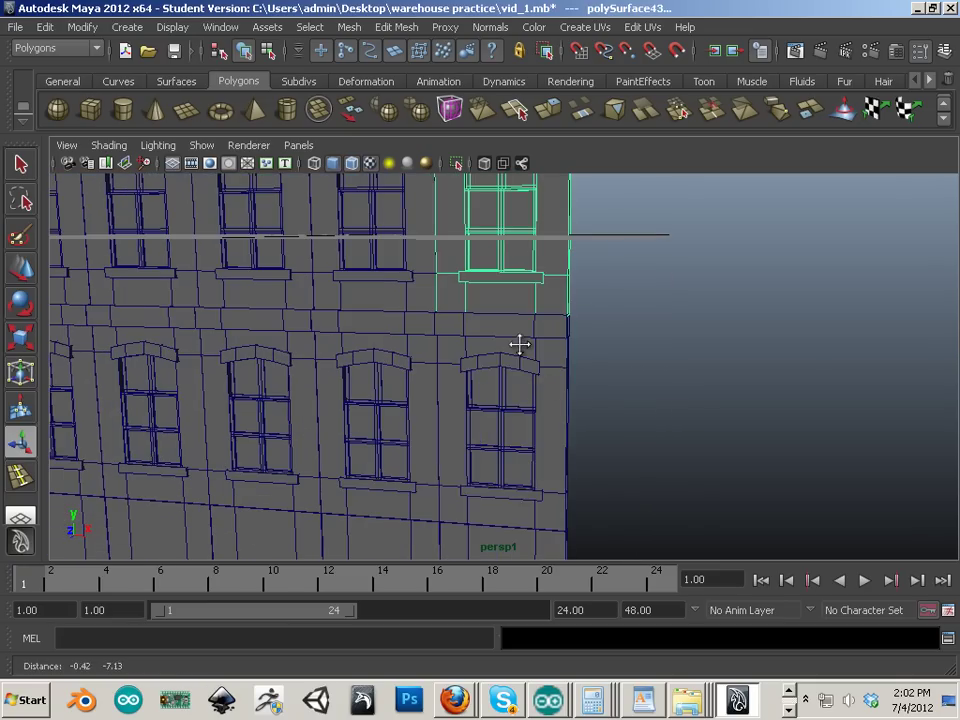
pyautogui.keyDown('shift'); pyautogui.click(540, 347); pyautogui.keyUp('shift')
pyautogui.keyDown('shift'); pyautogui.click(536, 326); pyautogui.keyUp('shift')
pyautogui.keyDown('alt'); pyautogui.moveTo(521, 476); pyautogui.dragTo(529, 331, button='middle'); pyautogui.keyUp('alt')
pyautogui.keyDown('shift'); pyautogui.click(533, 391); pyautogui.keyUp('shift')
# Duplicate the selected column and move the copy along X, clear of the facade's right end
pyautogui.keyDown('alt'); pyautogui.moveTo(583, 399); pyautogui.dragTo(484, 465, button='middle'); pyautogui.keyUp('alt')
pyautogui.keyDown('alt'); pyautogui.moveTo(484, 465); pyautogui.dragTo(137, 312, button='right'); pyautogui.keyUp('alt')
pyautogui.press('w')
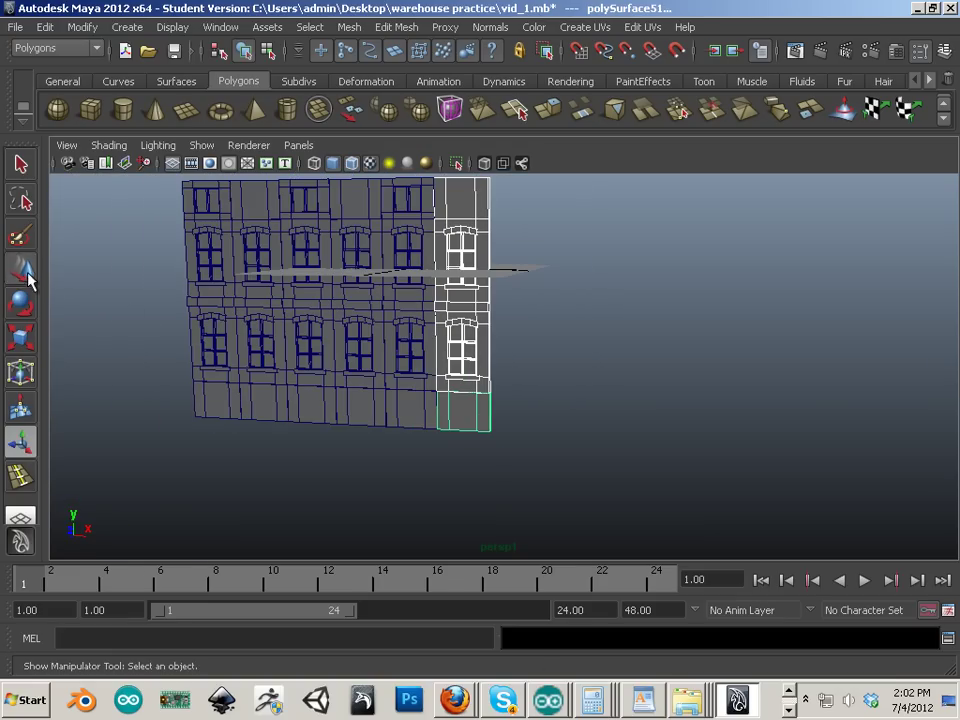
pyautogui.hotkey('ctrl', 'd')
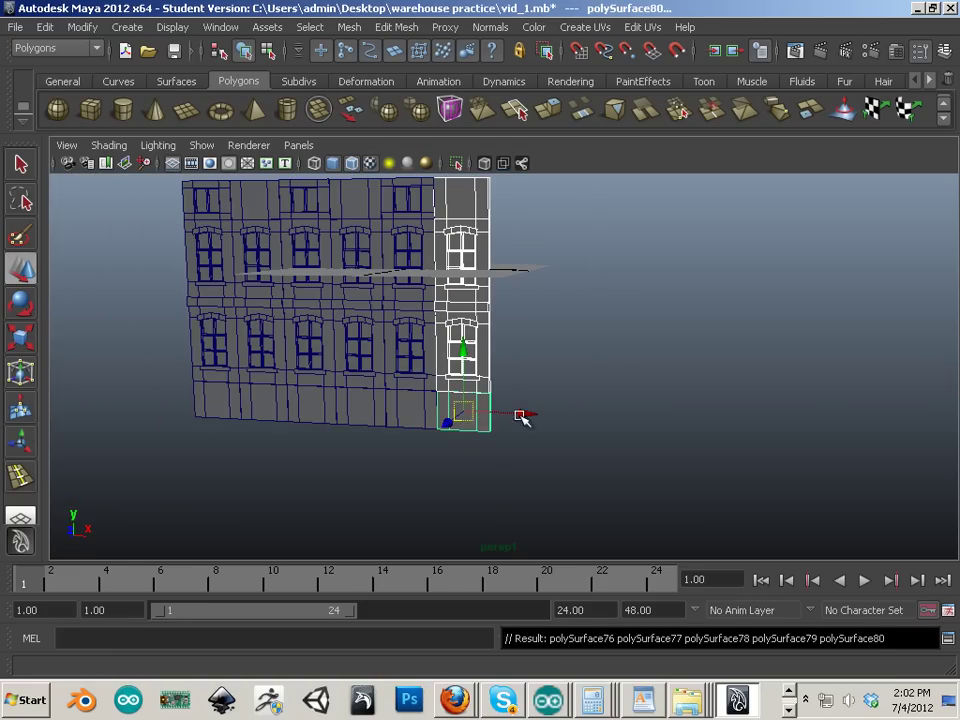
pyautogui.moveTo(523, 414); pyautogui.dragTo(656, 444)
pyautogui.keyDown('alt'); pyautogui.moveTo(656, 444); pyautogui.dragTo(606, 435, button='middle'); pyautogui.keyUp('alt')
# Select all five pieces of the detached column copy and combine them into one mesh
pyautogui.moveTo(586, 331); pyautogui.dragTo(508, 328, button='right')
pyautogui.moveTo(557, 270); pyautogui.dragTo(609, 251, button='right')
pyautogui.click(572, 238)
pyautogui.click(566, 290)
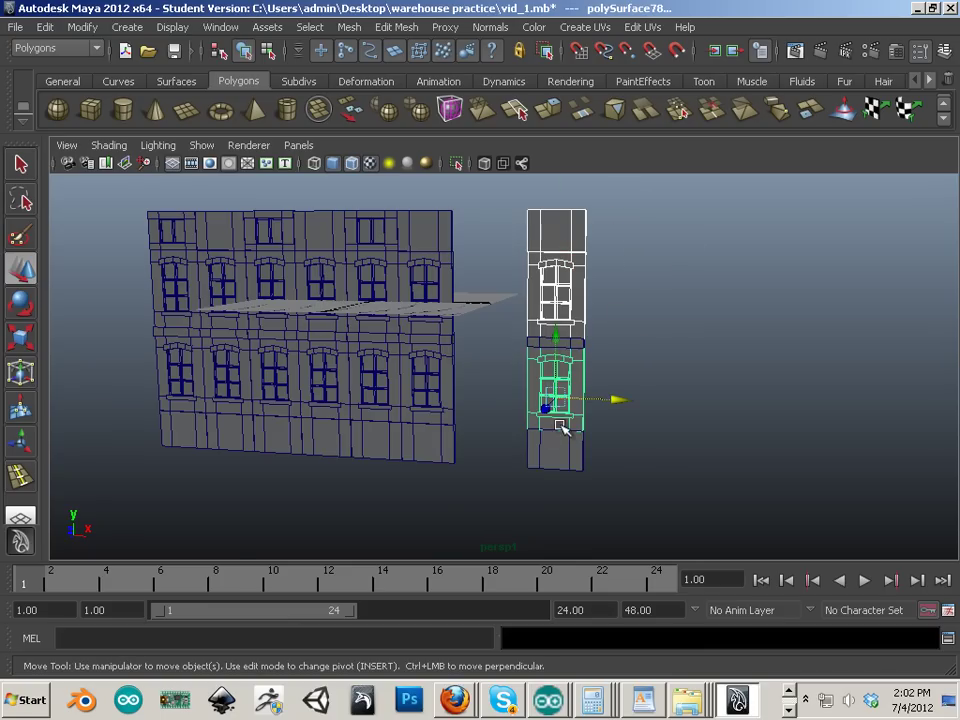
pyautogui.click(551, 456)
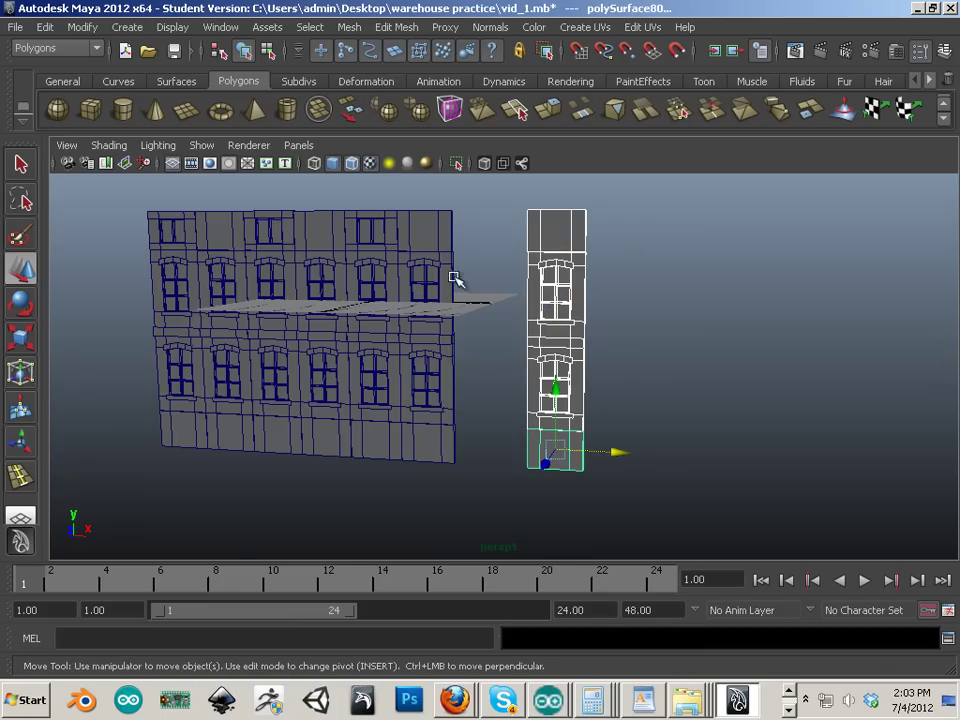
pyautogui.click(345, 27)
pyautogui.click(394, 56)
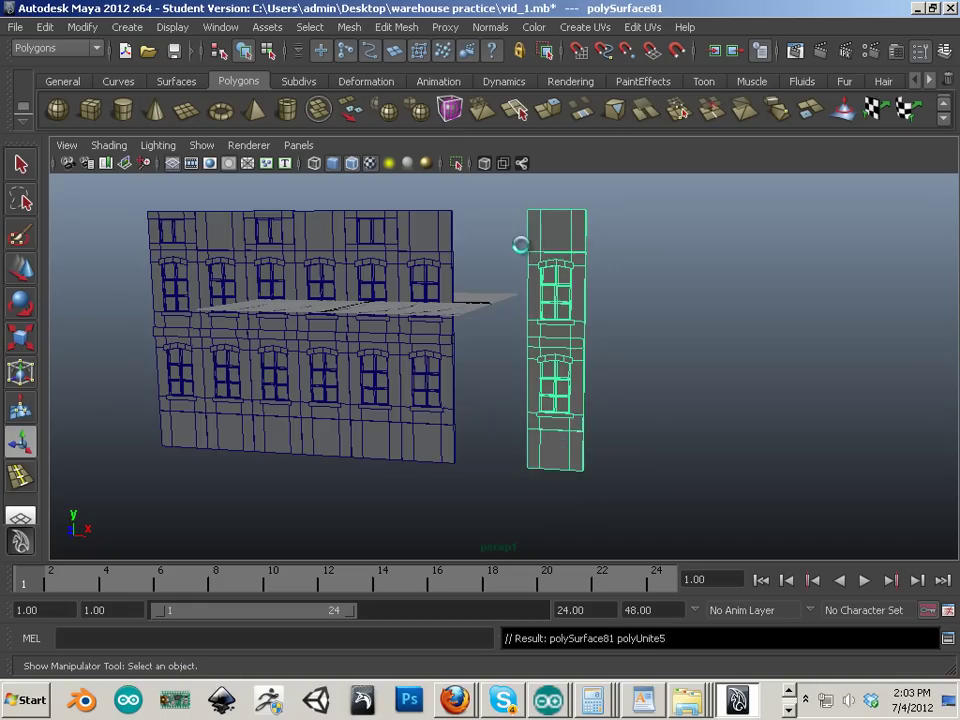
pyautogui.keyDown('alt'); pyautogui.moveTo(568, 255); pyautogui.dragTo(548, 260, button='middle'); pyautogui.keyUp('alt')
pyautogui.moveTo(547, 259); pyautogui.dragTo(474, 259, button='right')
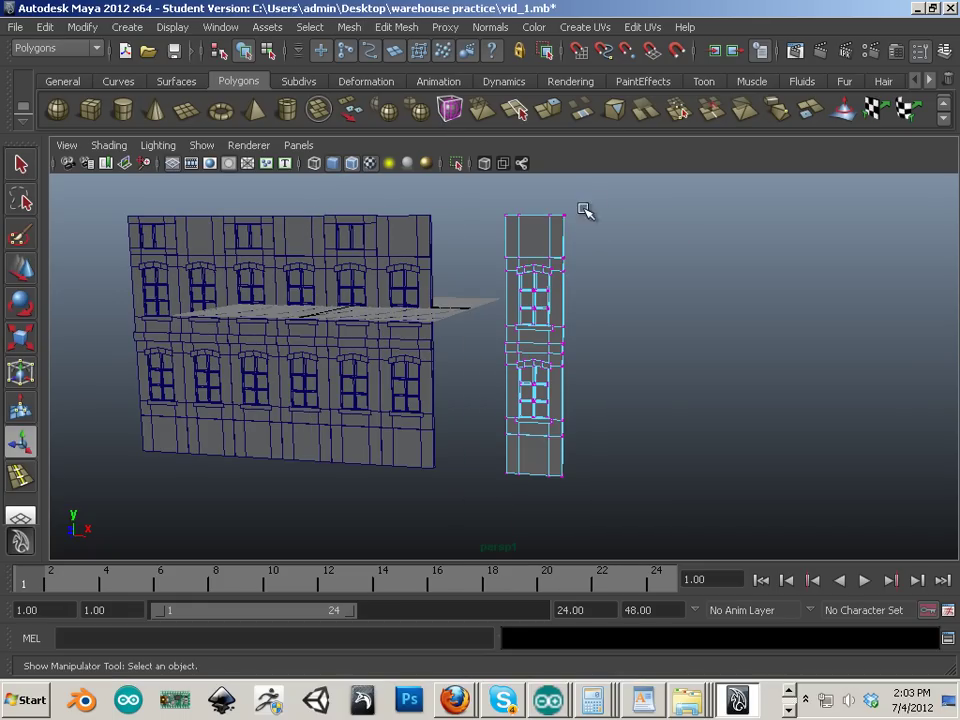
pyautogui.moveTo(590, 205); pyautogui.dragTo(557, 477)
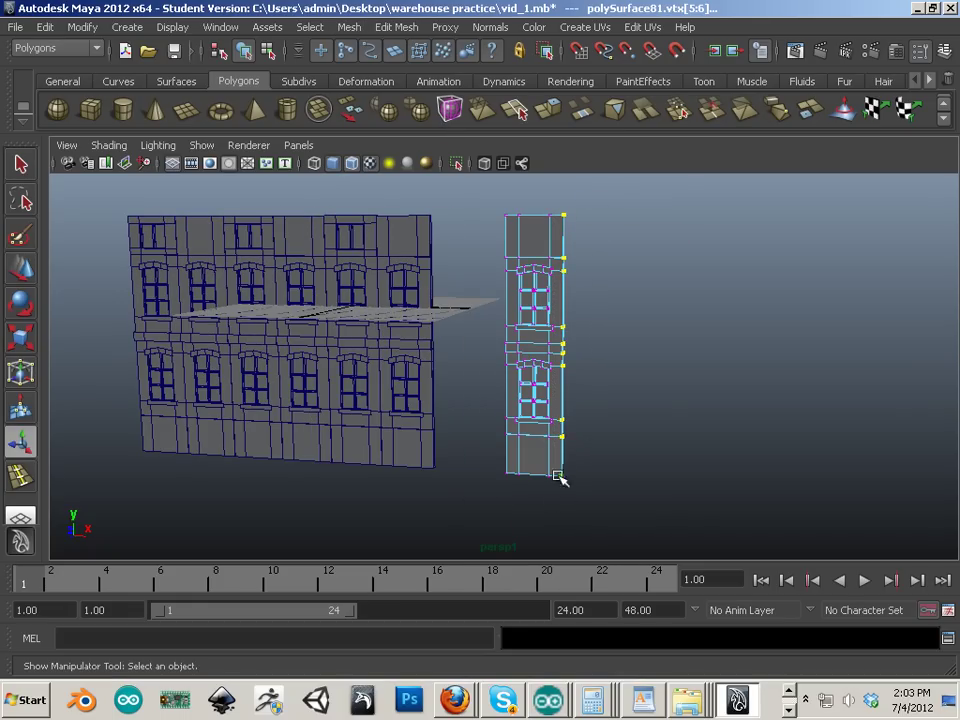
pyautogui.moveTo(527, 363); pyautogui.dragTo(565, 341, button='right')
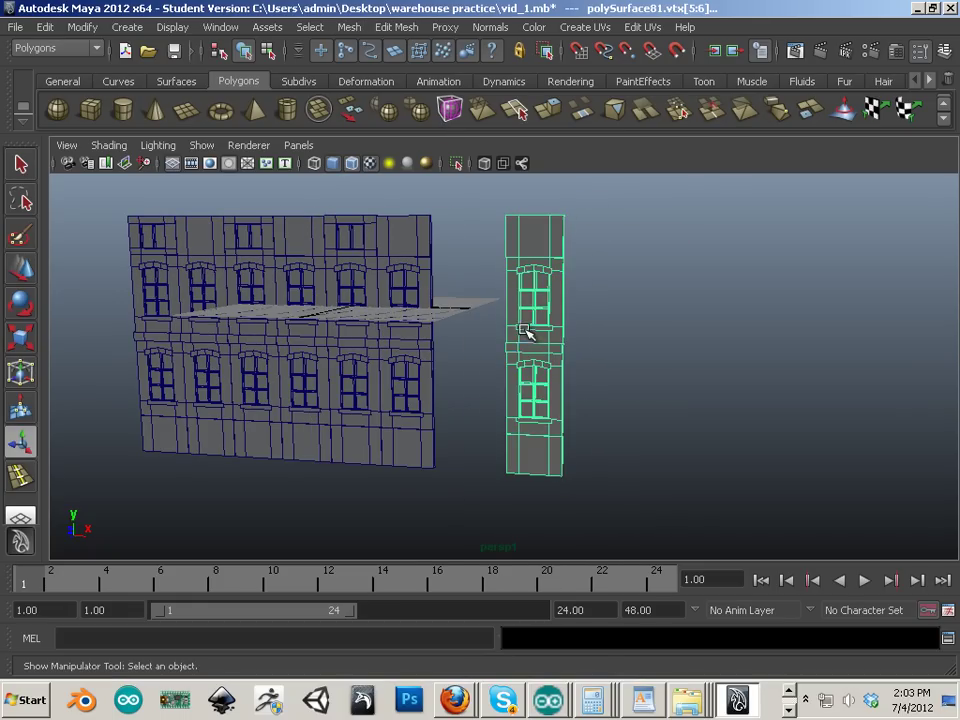
# Duplicate the combined column and move the copy about 15.8 cm along X to its right
pyautogui.click(22, 272)
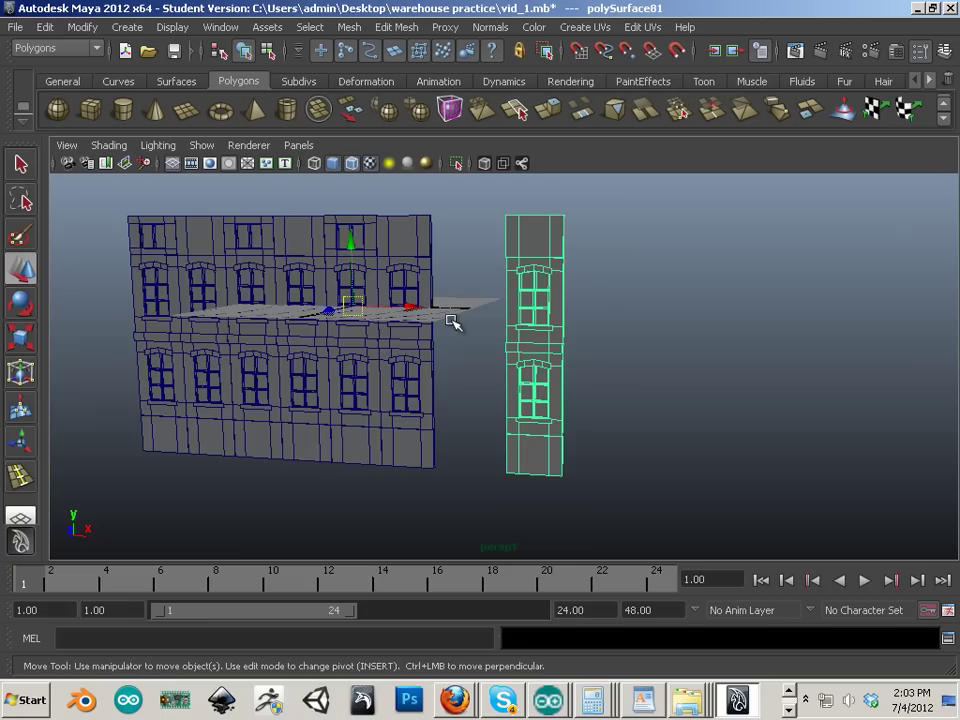
pyautogui.hotkey('ctrl', 'd')
pyautogui.moveTo(421, 312); pyautogui.dragTo(568, 332)
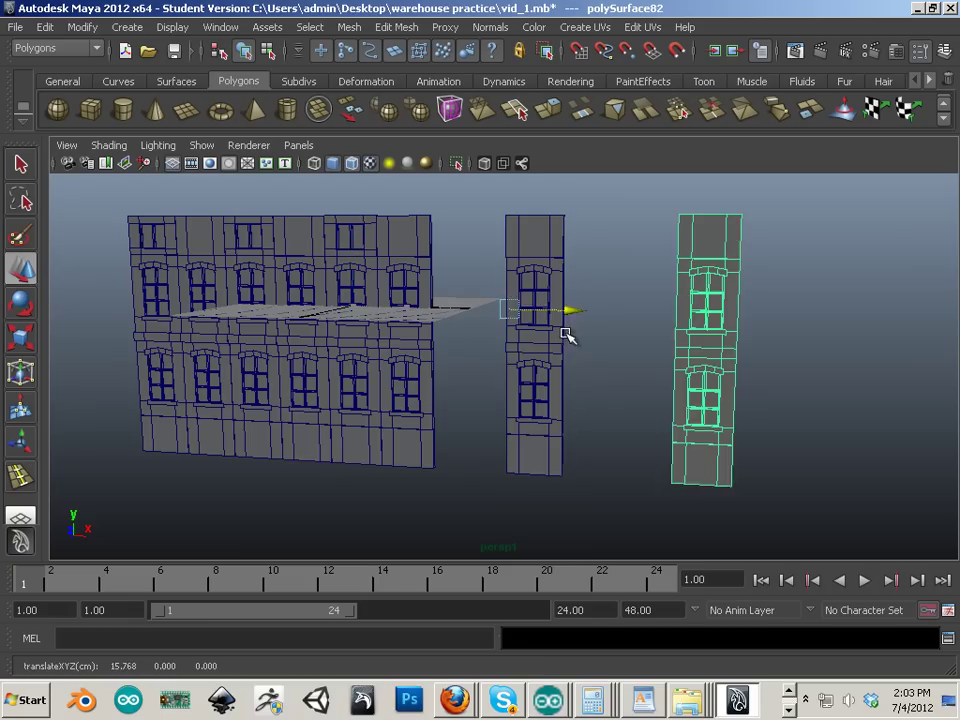
# Select the right-edge vertices of the first detached column and move them outward along X to widen its side
pyautogui.moveTo(559, 295); pyautogui.dragTo(557, 332, button='right')
pyautogui.keyDown('alt'); pyautogui.moveTo(555, 338); pyautogui.dragTo(531, 373); pyautogui.keyUp('alt')
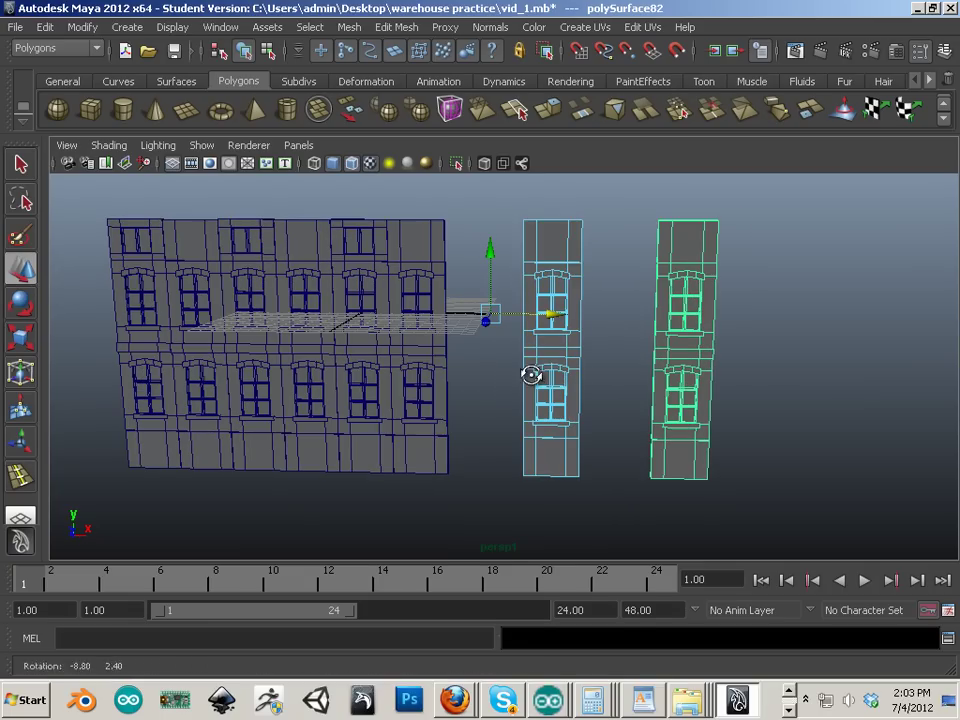
pyautogui.moveTo(566, 268); pyautogui.dragTo(505, 267, button='right')
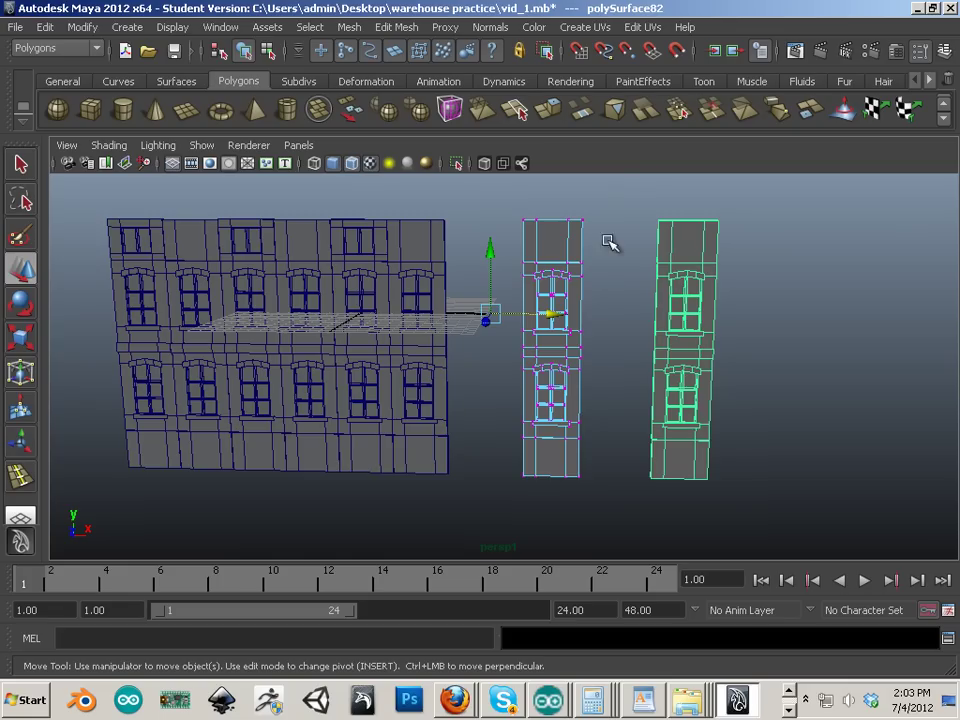
pyautogui.moveTo(611, 242); pyautogui.dragTo(579, 506)
pyautogui.moveTo(641, 353); pyautogui.dragTo(655, 352)
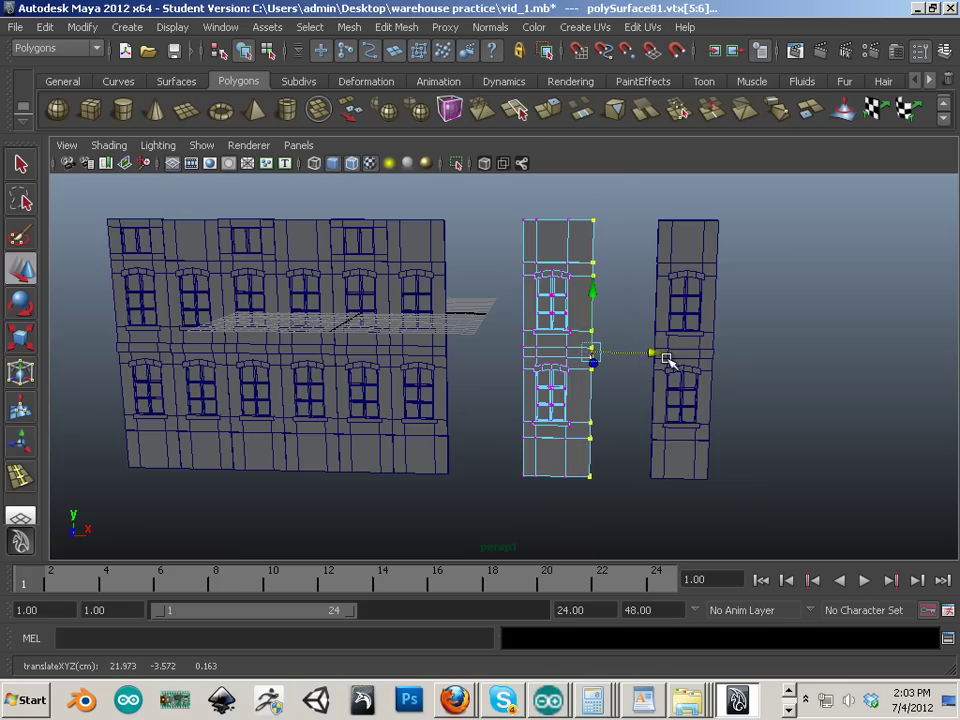
# Select the left-edge vertices of the second detached column and move them outward along X to widen its side
pyautogui.keyDown('alt'); pyautogui.moveTo(671, 364); pyautogui.dragTo(606, 332, button='middle'); pyautogui.keyUp('alt')
pyautogui.click(598, 330)
pyautogui.moveTo(598, 330); pyautogui.dragTo(549, 328, button='right')
pyautogui.moveTo(554, 475); pyautogui.dragTo(560, 522)
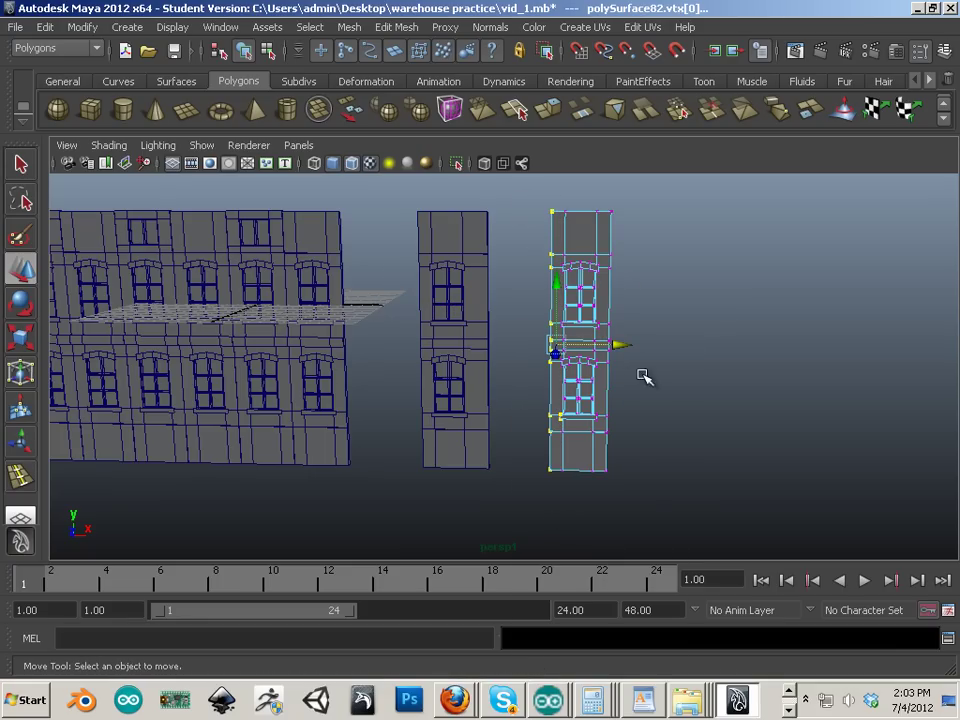
pyautogui.click(530, 203)
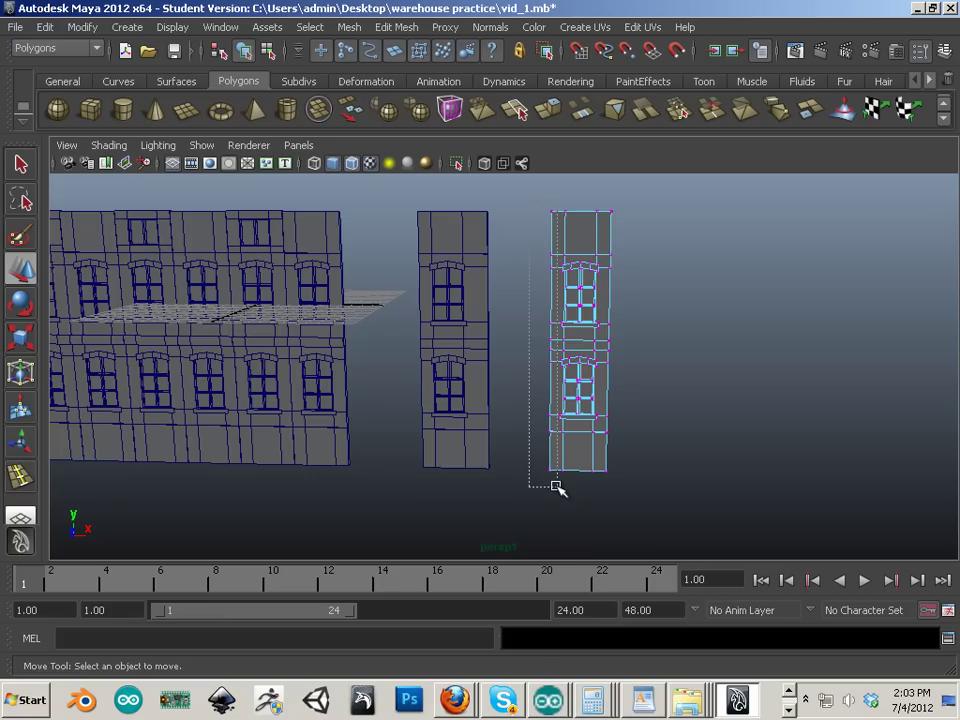
pyautogui.moveTo(557, 487); pyautogui.dragTo(560, 478)
pyautogui.moveTo(620, 343); pyautogui.dragTo(612, 343)
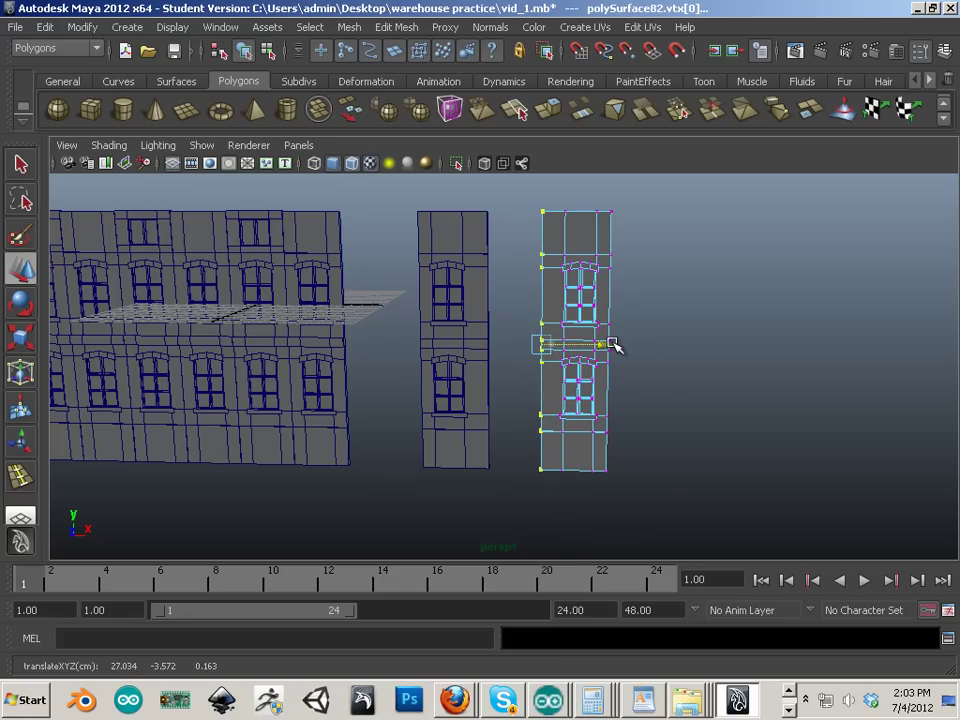
pyautogui.moveTo(583, 313); pyautogui.dragTo(662, 277, button='right')
# Move the widened second column along X to about 7.5 cm, against the first detached column
pyautogui.keyDown('alt'); pyautogui.moveTo(583, 313); pyautogui.dragTo(544, 335); pyautogui.keyUp('alt')
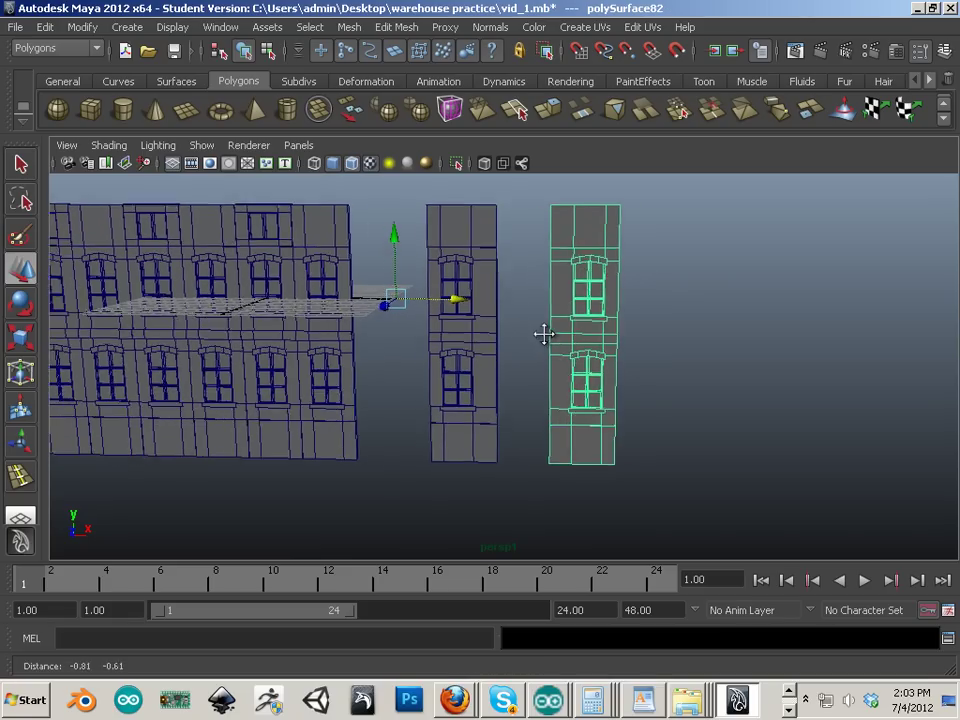
pyautogui.keyDown('alt'); pyautogui.moveTo(544, 335); pyautogui.dragTo(556, 338, button='middle'); pyautogui.keyUp('alt')
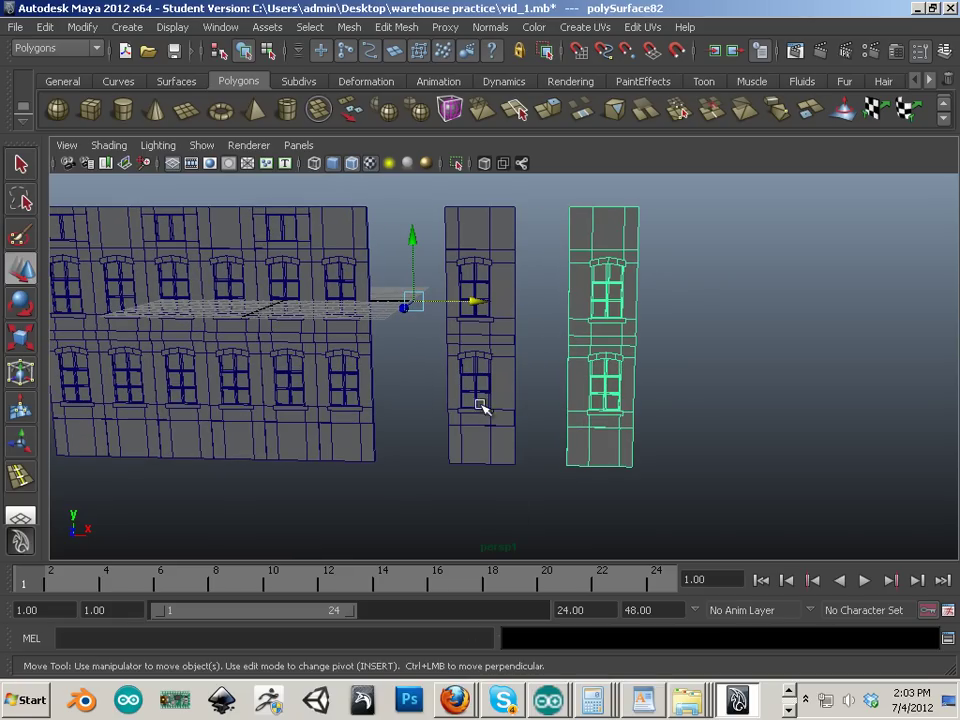
pyautogui.keyDown('alt'); pyautogui.moveTo(480, 406); pyautogui.dragTo(657, 320); pyautogui.keyUp('alt')
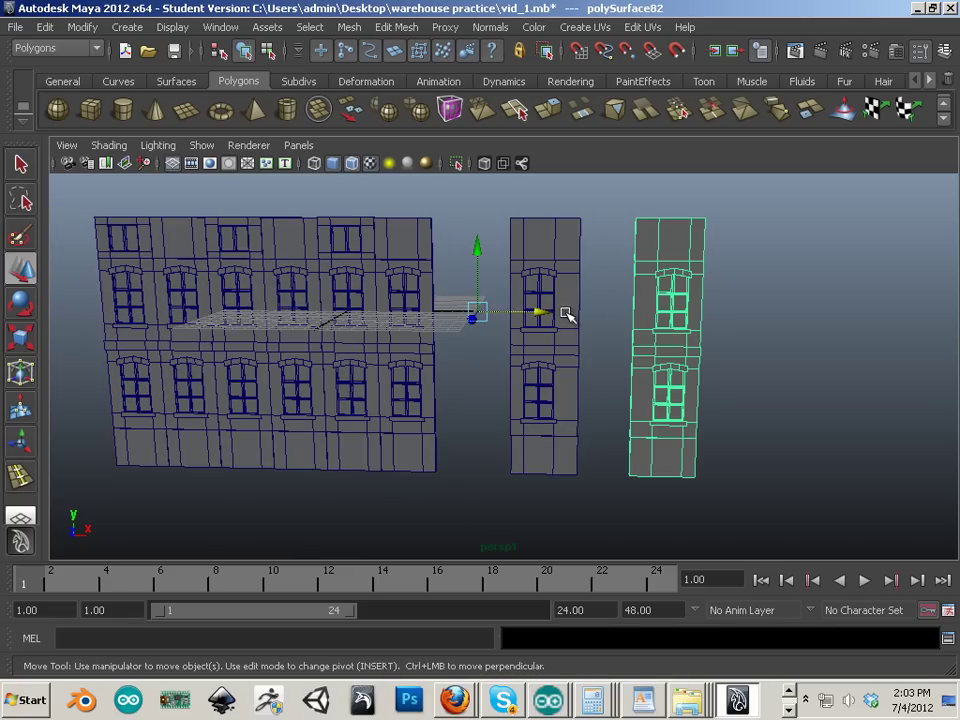
pyautogui.moveTo(541, 314); pyautogui.dragTo(489, 311)
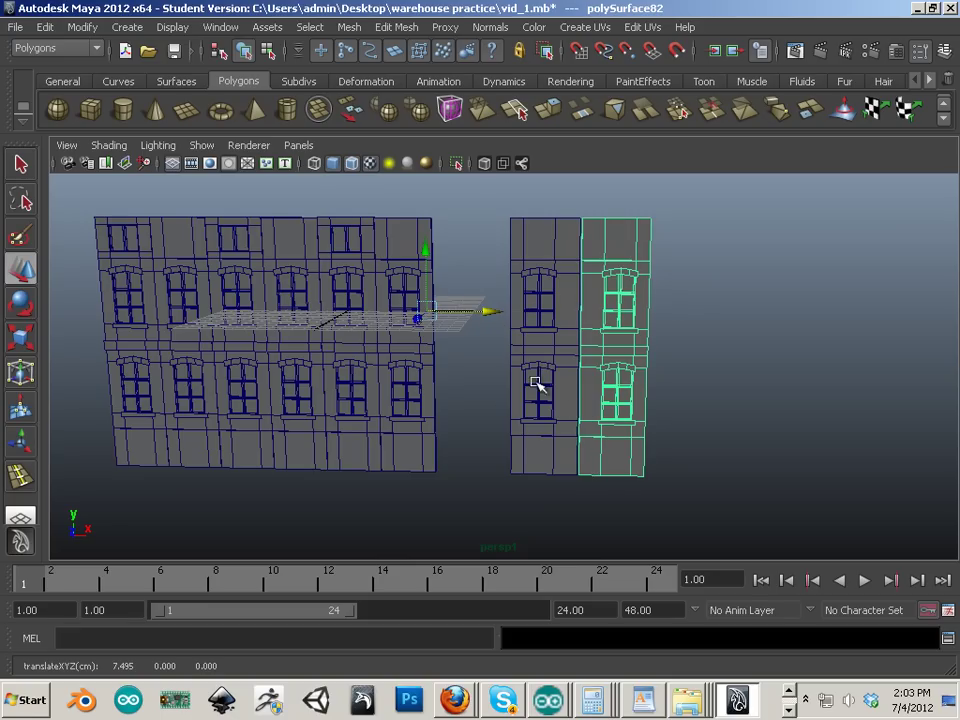
pyautogui.click(778, 374)
# Center the second column's pivot and move the column along X to about -27.3 cm, against the facade's left end
pyautogui.click(616, 340)
pyautogui.keyDown('alt'); pyautogui.moveTo(632, 358); pyautogui.dragTo(712, 382, button='middle'); pyautogui.keyUp('alt')
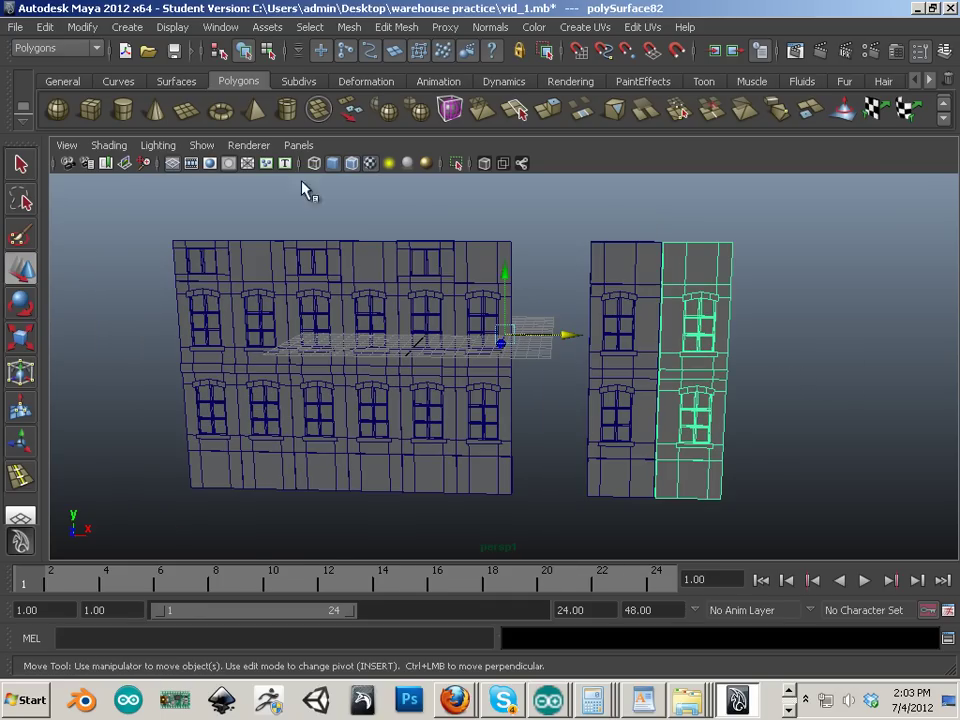
pyautogui.click(47, 27)
pyautogui.moveTo(78, 28)
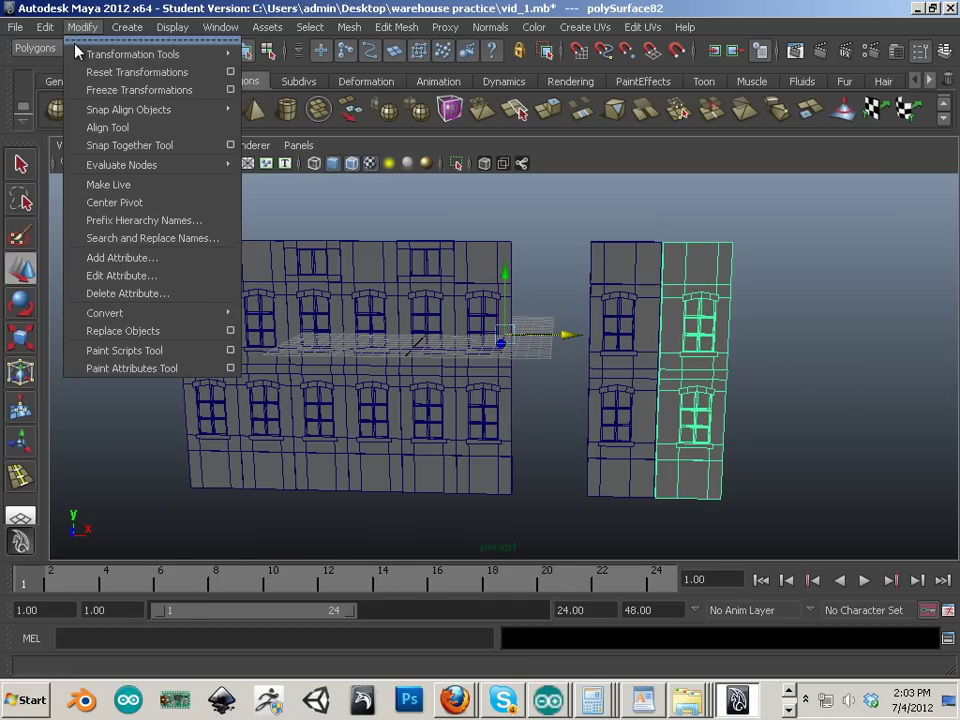
pyautogui.click(96, 202)
pyautogui.moveTo(754, 377); pyautogui.dragTo(211, 320)
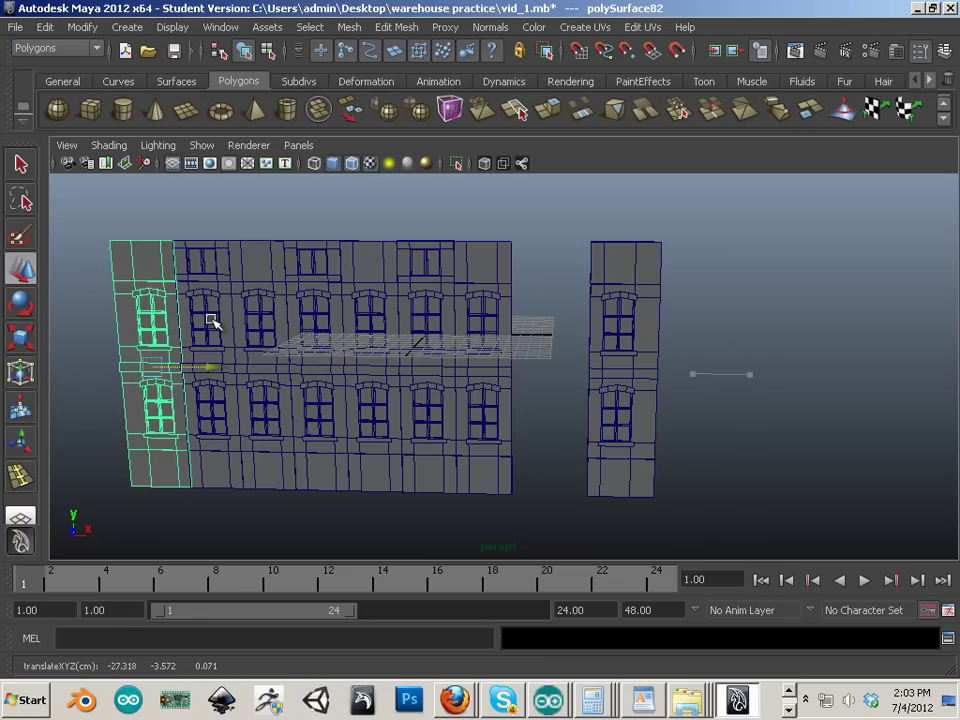
# Move the remaining detached column along X to about -7.4 cm, against the facade's right end
pyautogui.click(655, 430)
pyautogui.moveTo(486, 332); pyautogui.dragTo(411, 328)
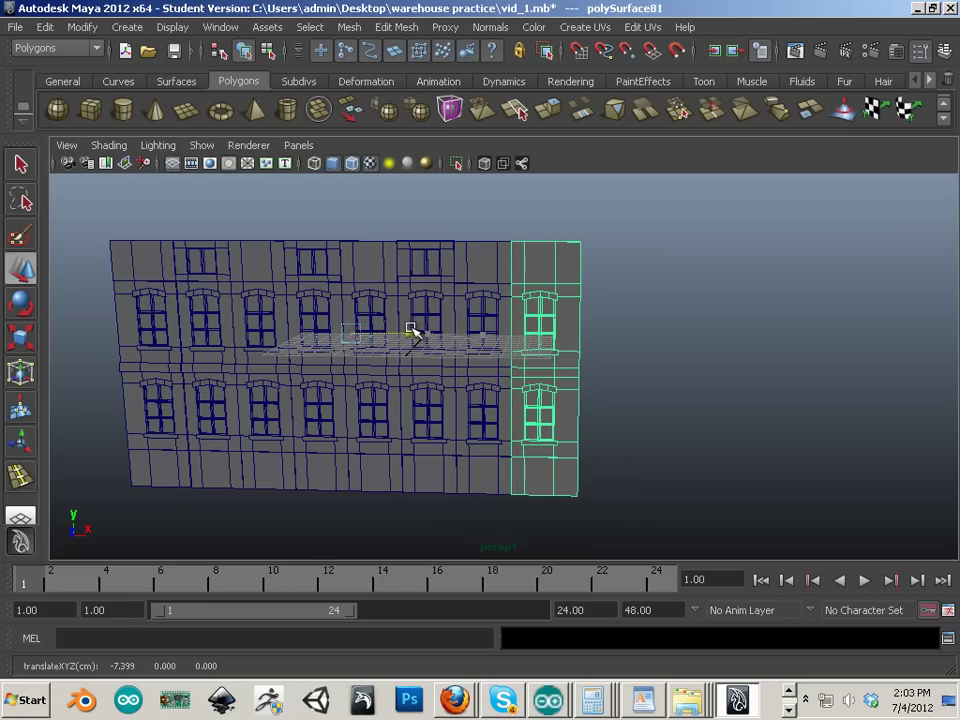
pyautogui.click(634, 519)
pyautogui.keyDown('alt'); pyautogui.moveTo(634, 519); pyautogui.dragTo(503, 411); pyautogui.keyUp('alt')
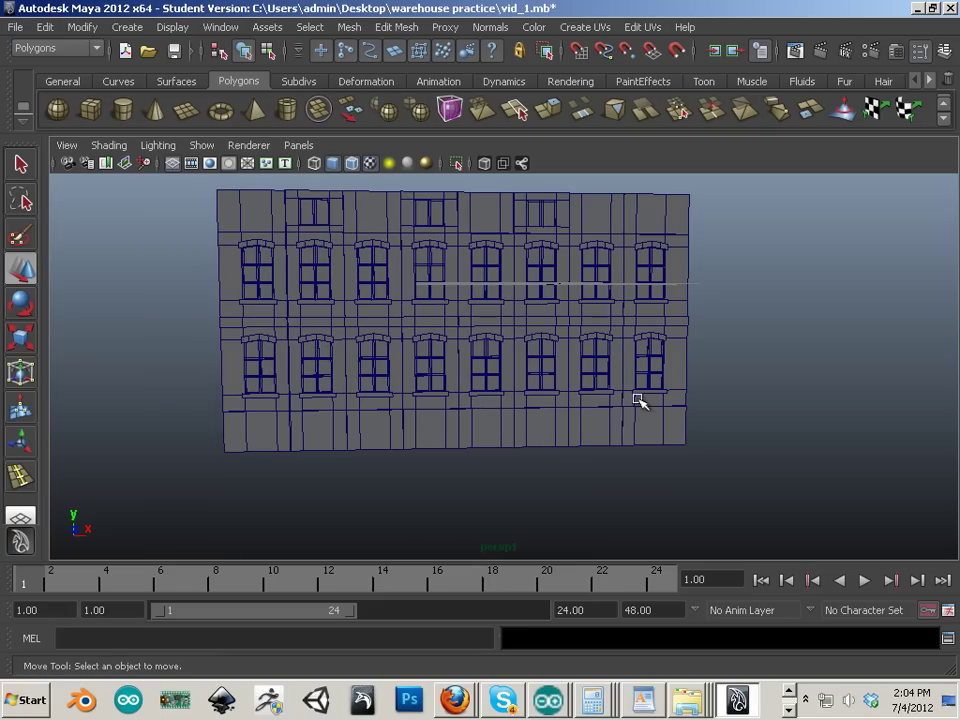
pyautogui.keyDown('alt'); pyautogui.moveTo(452, 366); pyautogui.dragTo(430, 368); pyautogui.keyUp('alt')
pyautogui.keyDown('alt'); pyautogui.moveTo(430, 368); pyautogui.dragTo(567, 519, button='right'); pyautogui.keyUp('alt')
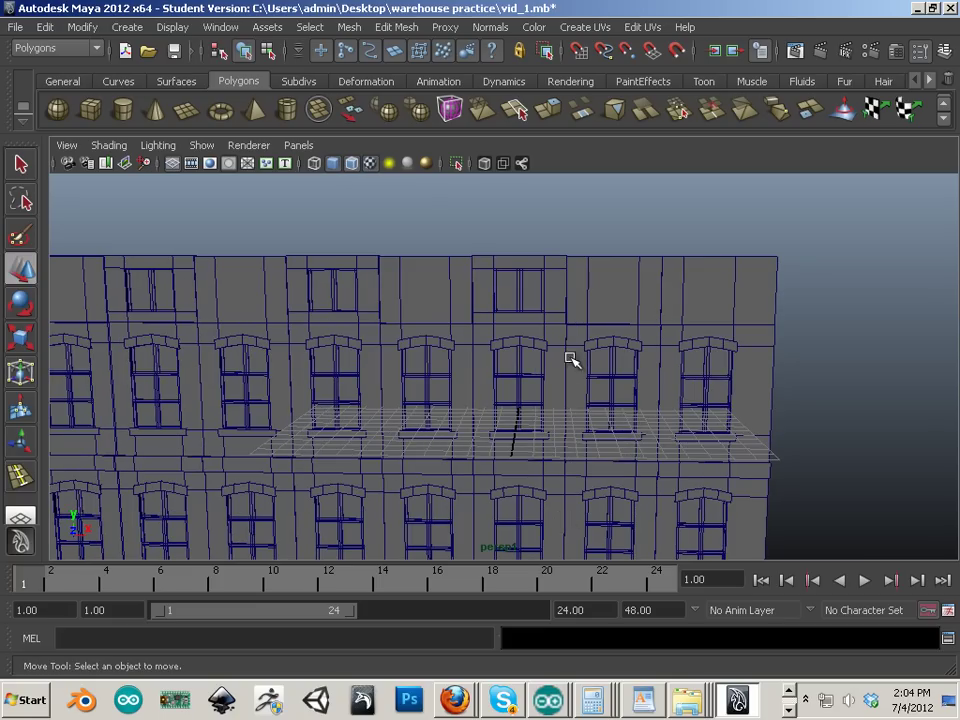
pyautogui.click(513, 291)
pyautogui.keyDown('alt'); pyautogui.moveTo(480, 300); pyautogui.dragTo(541, 381, button='middle'); pyautogui.keyUp('alt')
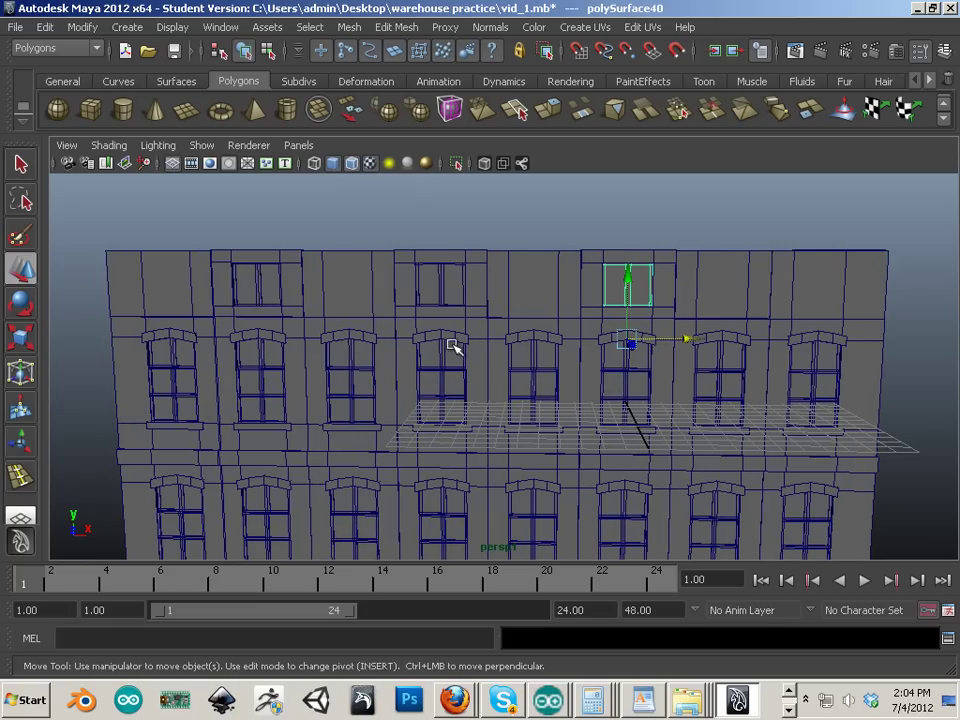
pyautogui.keyDown('alt'); pyautogui.moveTo(358, 356); pyautogui.dragTo(315, 343, button='right'); pyautogui.keyUp('alt')
pyautogui.click(317, 346)
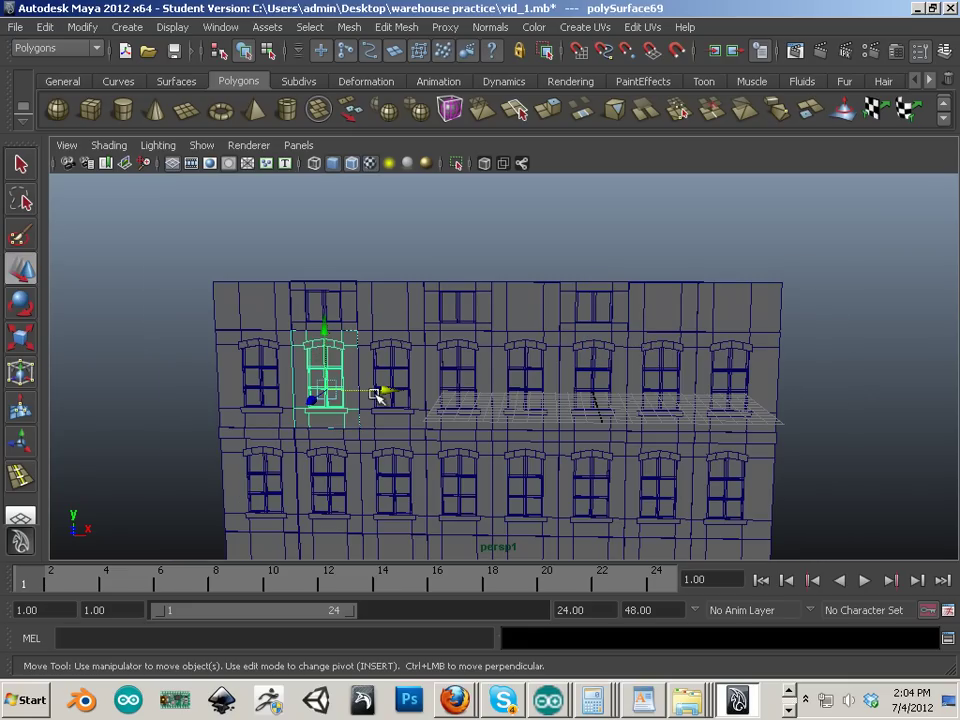
pyautogui.keyDown('shift'); pyautogui.click(343, 300); pyautogui.keyUp('shift')
pyautogui.keyDown('alt'); pyautogui.moveTo(349, 418); pyautogui.dragTo(364, 375, button='middle'); pyautogui.keyUp('alt')
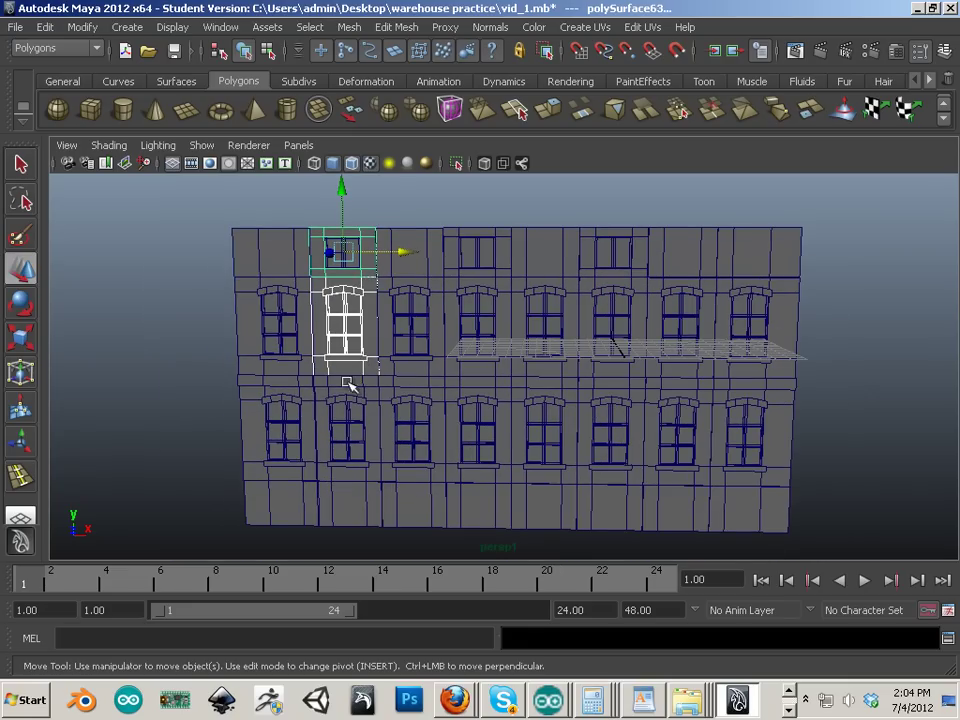
# Try deleting the top-floor wall faces of the left end column, and undo the deletion
pyautogui.click(269, 261)
pyautogui.moveTo(269, 261); pyautogui.dragTo(252, 300, button='right')
pyautogui.moveTo(214, 219); pyautogui.dragTo(258, 252)
pyautogui.keyDown('ctrl'); pyautogui.moveTo(258, 252); pyautogui.dragTo(247, 362, button='right'); pyautogui.keyUp('ctrl')
pyautogui.press('Delete')
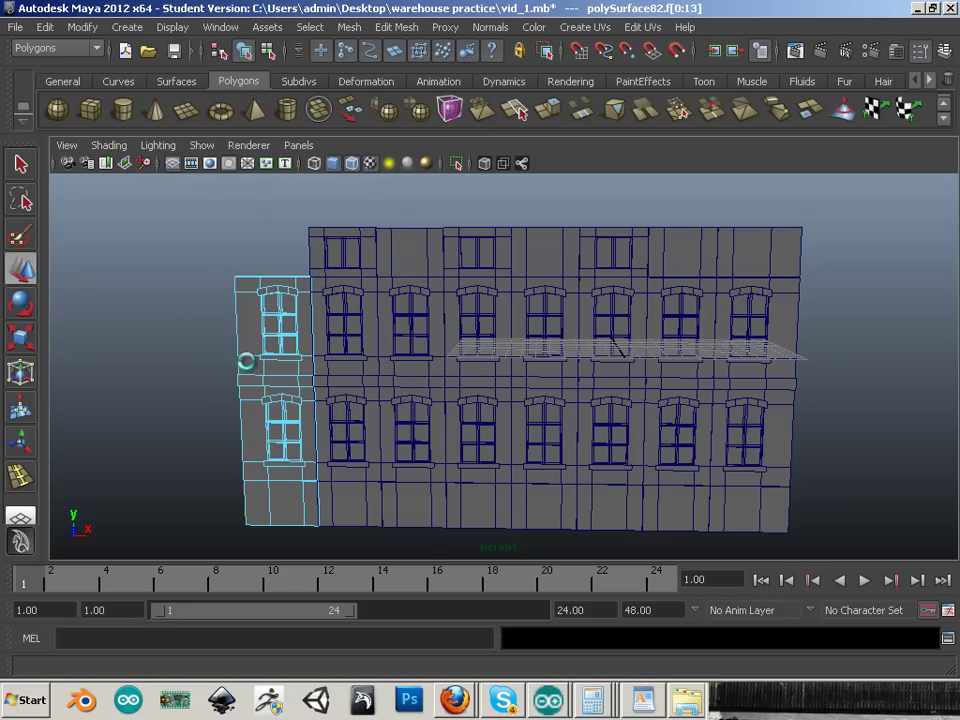
pyautogui.moveTo(343, 247); pyautogui.dragTo(426, 221, button='right')
pyautogui.click(342, 251)
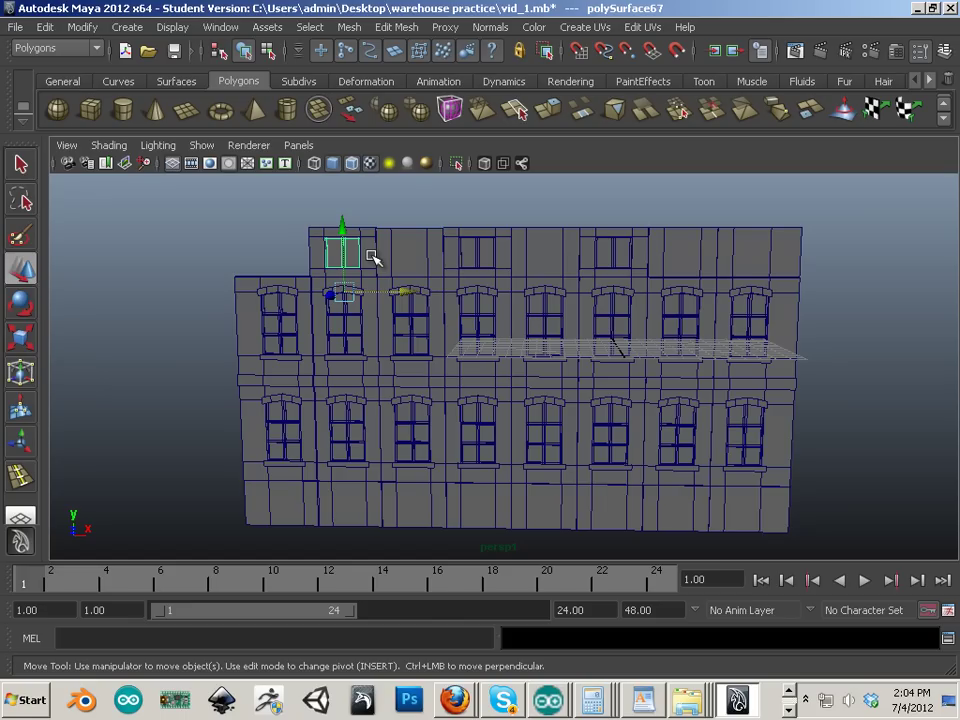
pyautogui.hotkey('ctrl', 'z')
pyautogui.hotkey('ctrl', 'z')
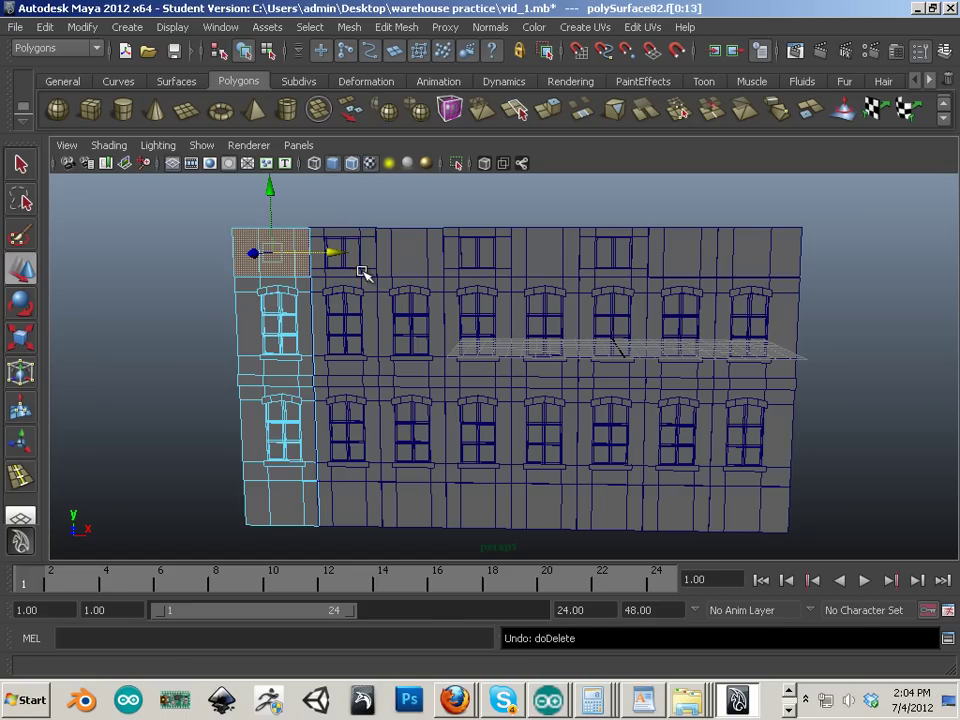
# Delete all pieces of the regular window column directly beside the wider right end column
pyautogui.click(162, 274)
pyautogui.keyDown('alt'); pyautogui.moveTo(162, 274); pyautogui.dragTo(240, 264); pyautogui.keyUp('alt')
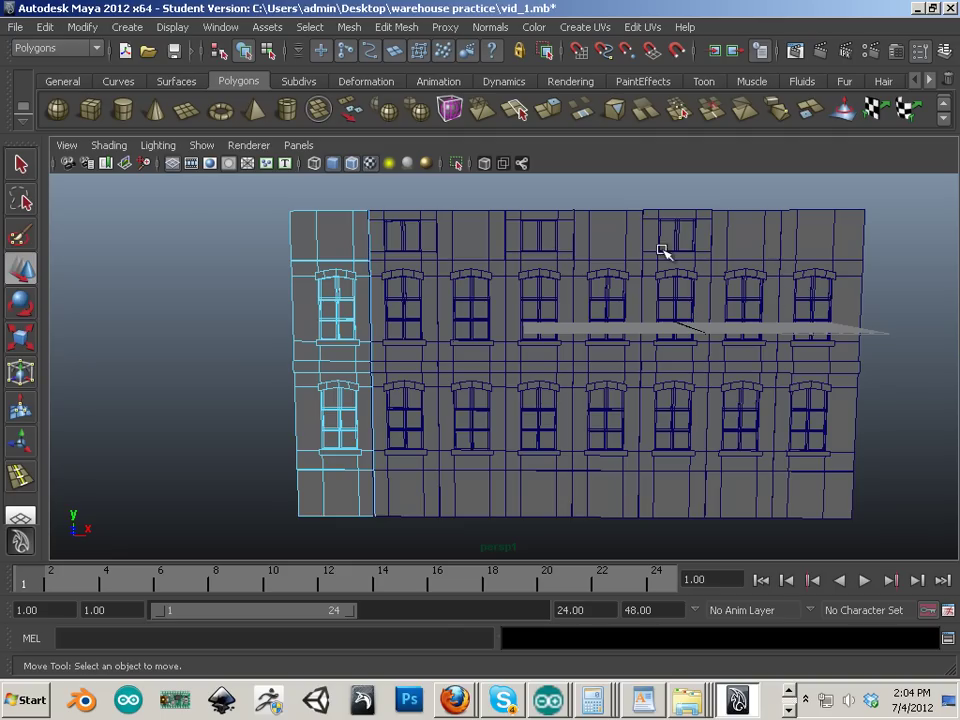
pyautogui.click(754, 261)
pyautogui.moveTo(755, 262); pyautogui.dragTo(783, 246, button='right')
pyautogui.moveTo(730, 467); pyautogui.dragTo(738, 536)
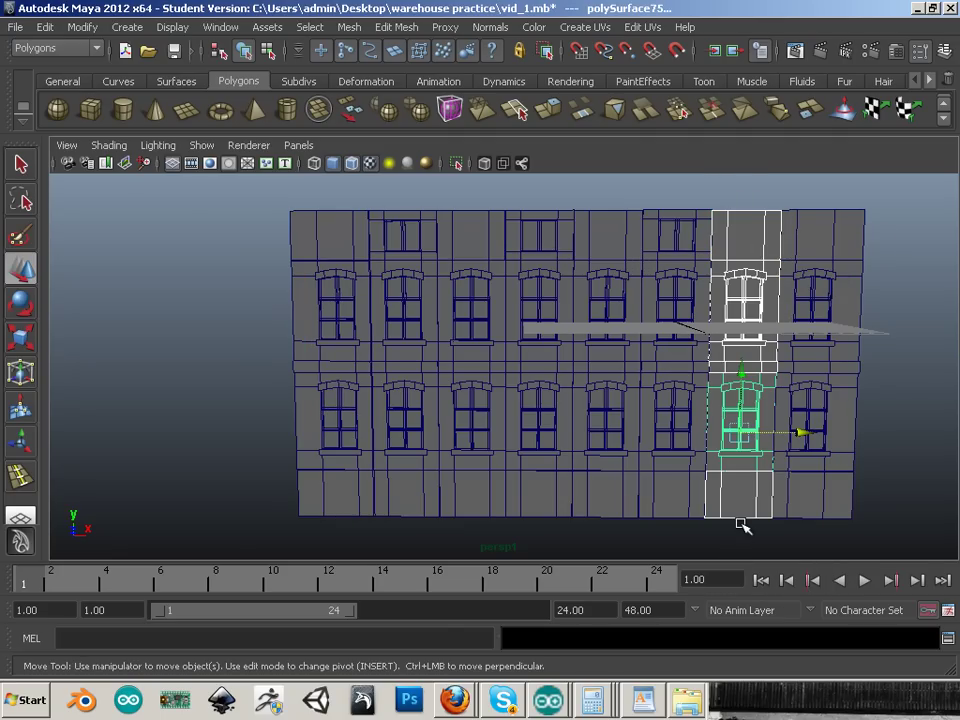
pyautogui.press('Delete')
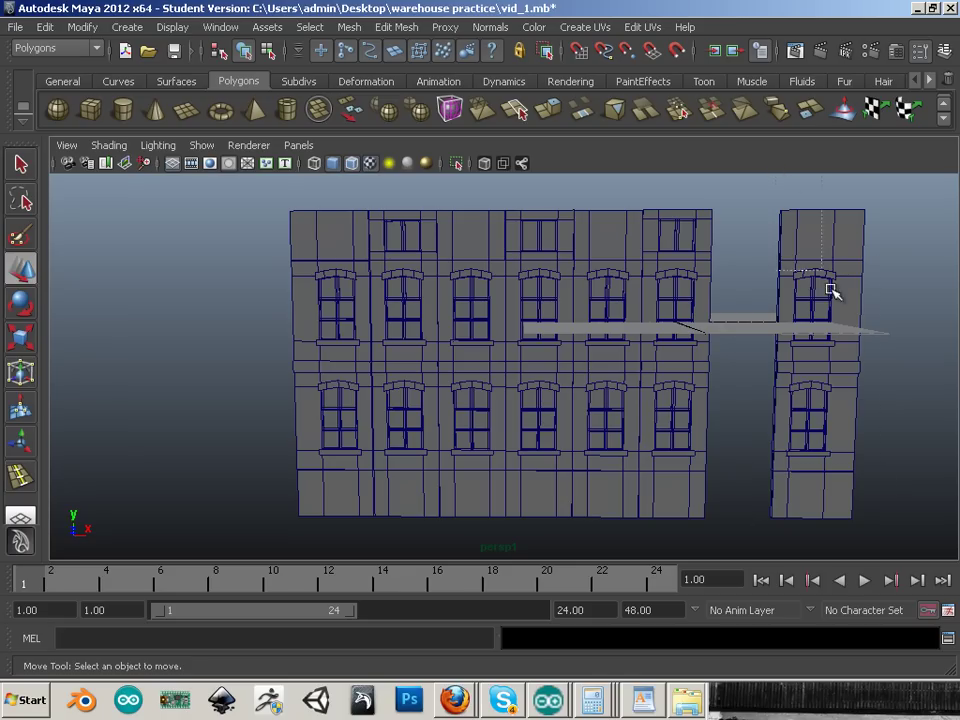
# Move the right end column along X to about -12.8 cm to close the gap in the facade
pyautogui.click(830, 290)
pyautogui.moveTo(655, 318); pyautogui.dragTo(585, 330)
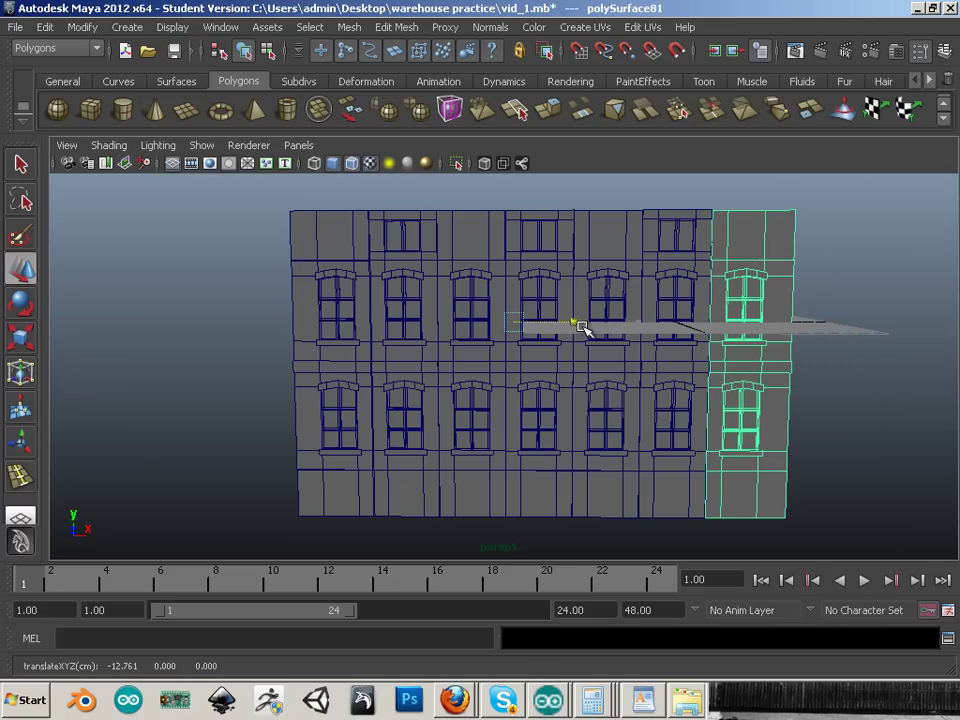
pyautogui.click(900, 450)
pyautogui.keyDown('alt'); pyautogui.moveTo(900, 450); pyautogui.dragTo(761, 418); pyautogui.keyUp('alt')
pyautogui.click(778, 335)
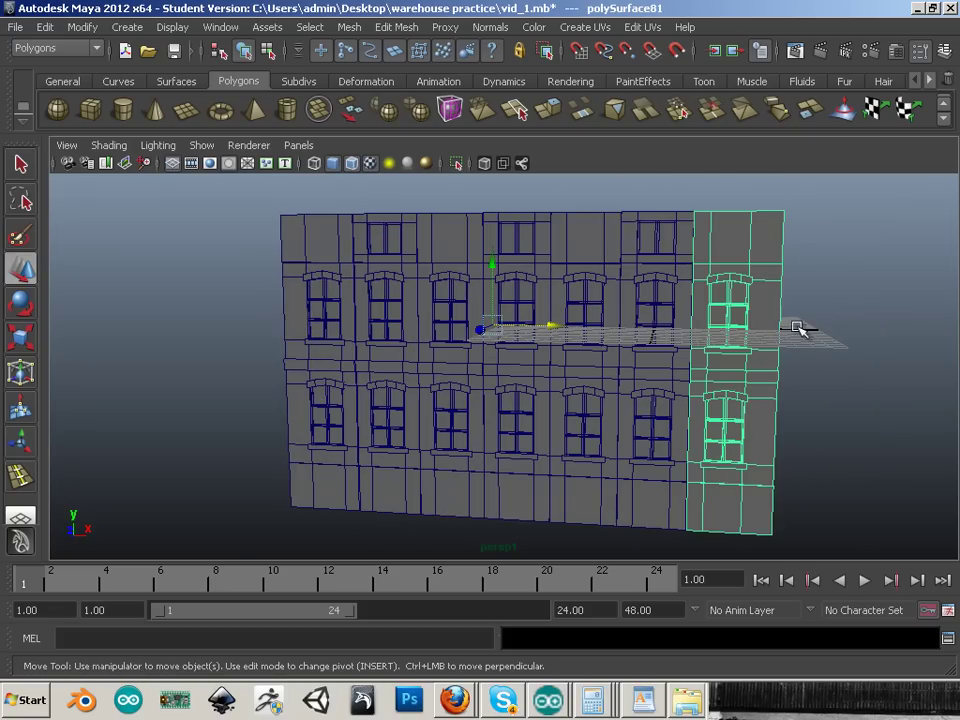
pyautogui.click(563, 332)
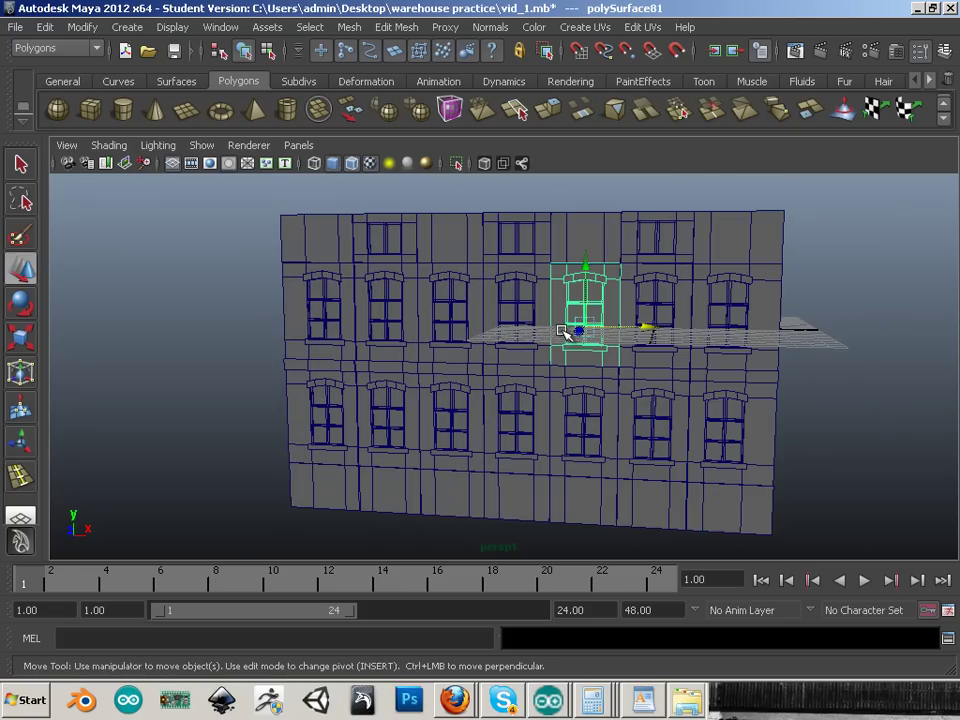
pyautogui.click(765, 425)
pyautogui.moveTo(592, 336); pyautogui.dragTo(560, 330)
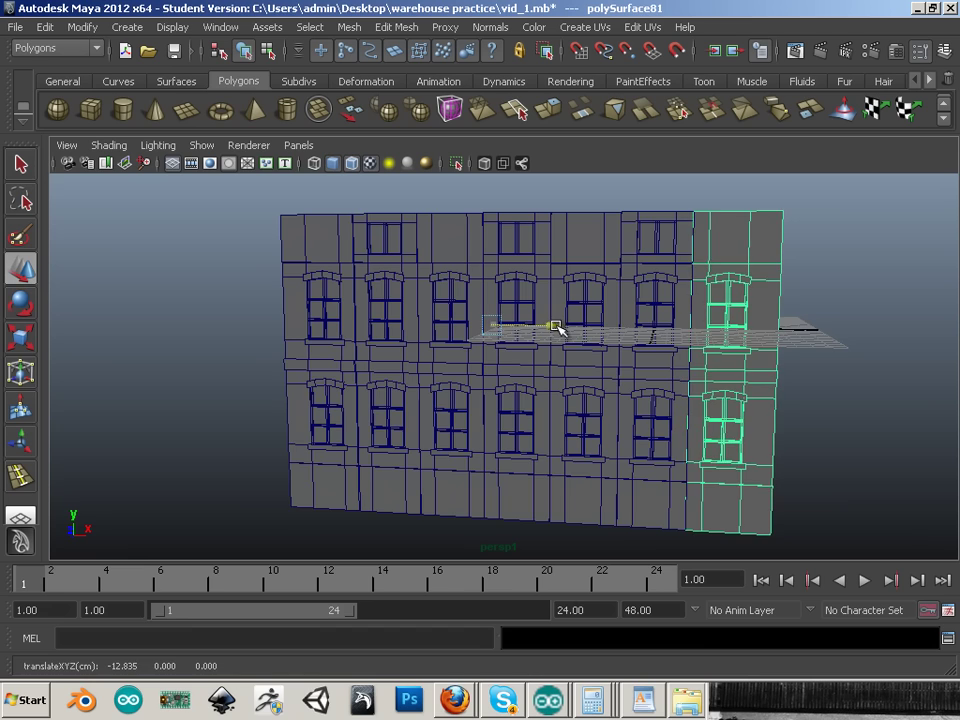
# Select all the facade pieces and combine them into one mesh
pyautogui.click(890, 444)
pyautogui.keyDown('alt'); pyautogui.moveTo(900, 437); pyautogui.dragTo(760, 481); pyautogui.keyUp('alt')
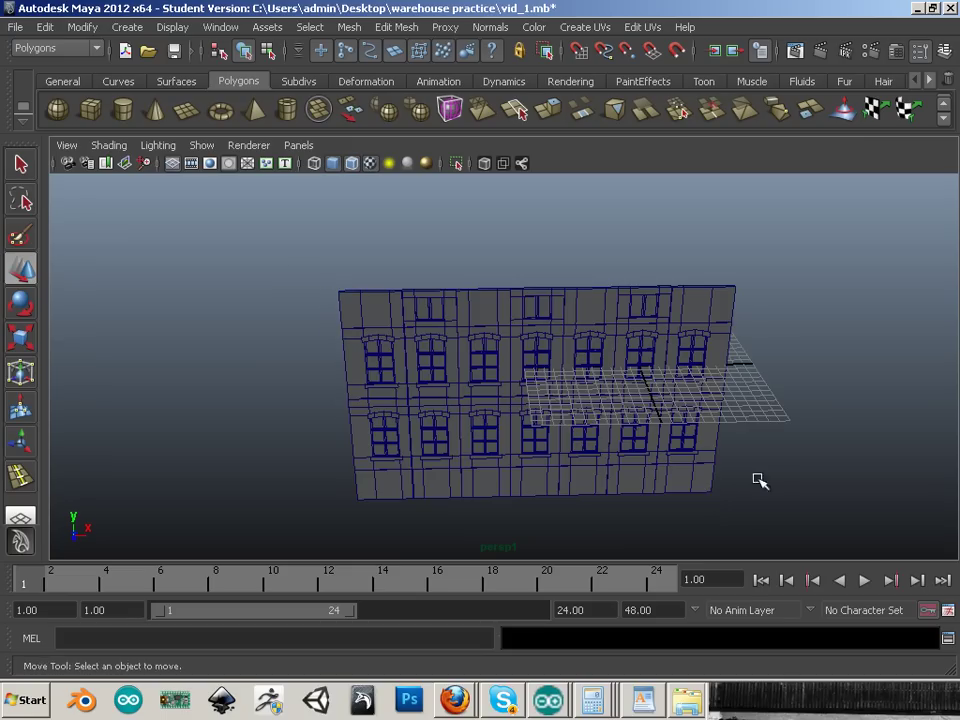
pyautogui.moveTo(258, 282); pyautogui.dragTo(934, 634)
pyautogui.keyDown('alt'); pyautogui.moveTo(862, 508); pyautogui.dragTo(675, 467); pyautogui.keyUp('alt')
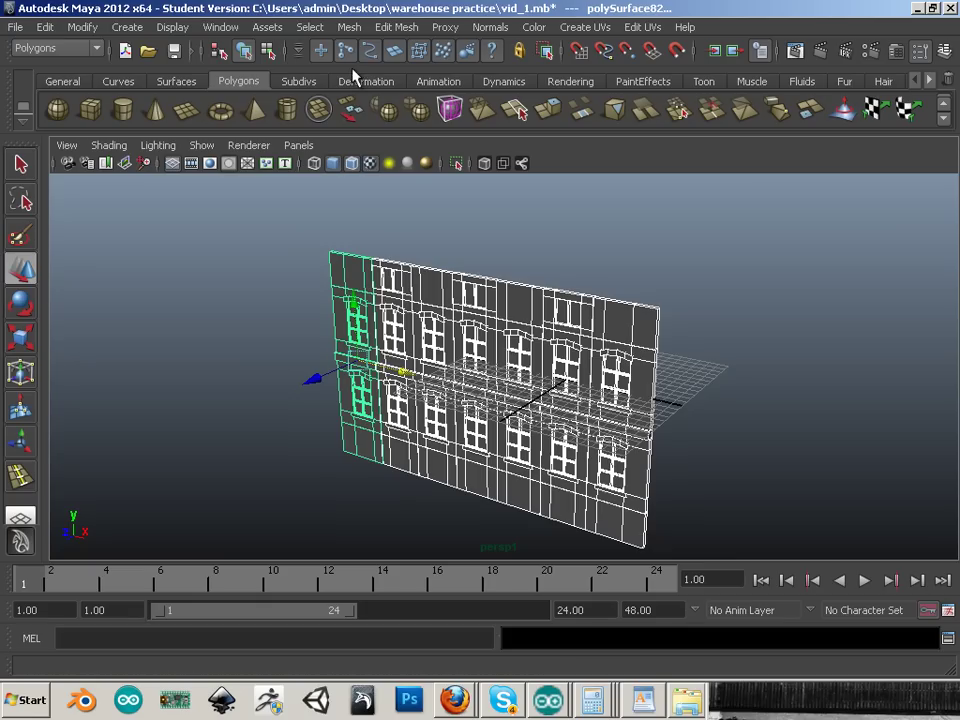
pyautogui.click(349, 27)
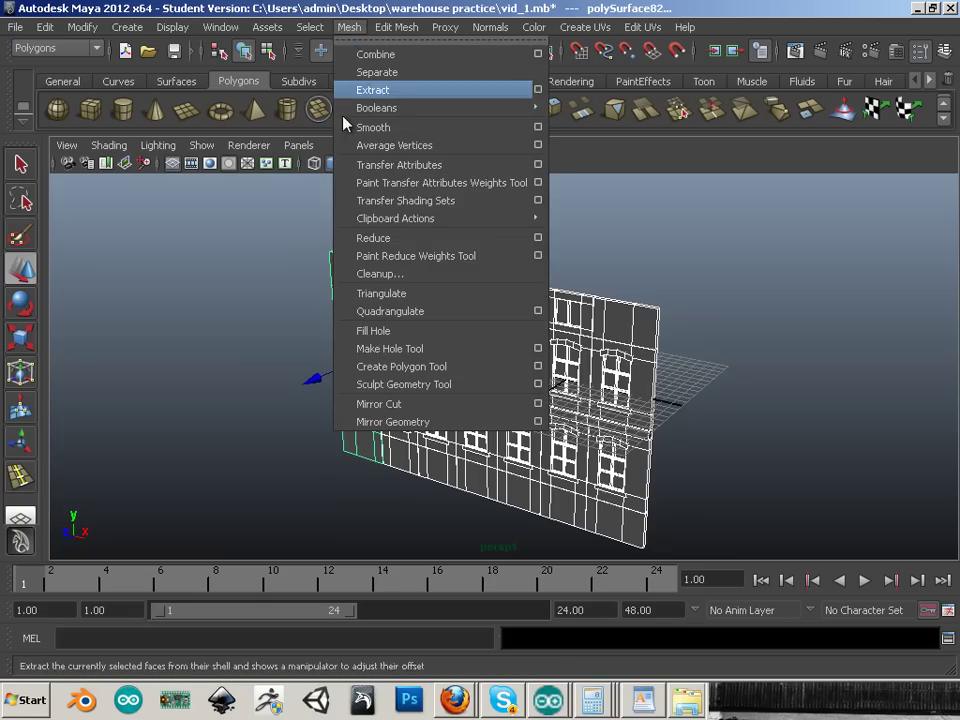
pyautogui.click(376, 54)
# Duplicate the combined facade and move the copy back along Z, well behind the original
pyautogui.keyDown('alt'); pyautogui.moveTo(430, 345); pyautogui.dragTo(480, 345); pyautogui.keyUp('alt')
pyautogui.click(20, 268)
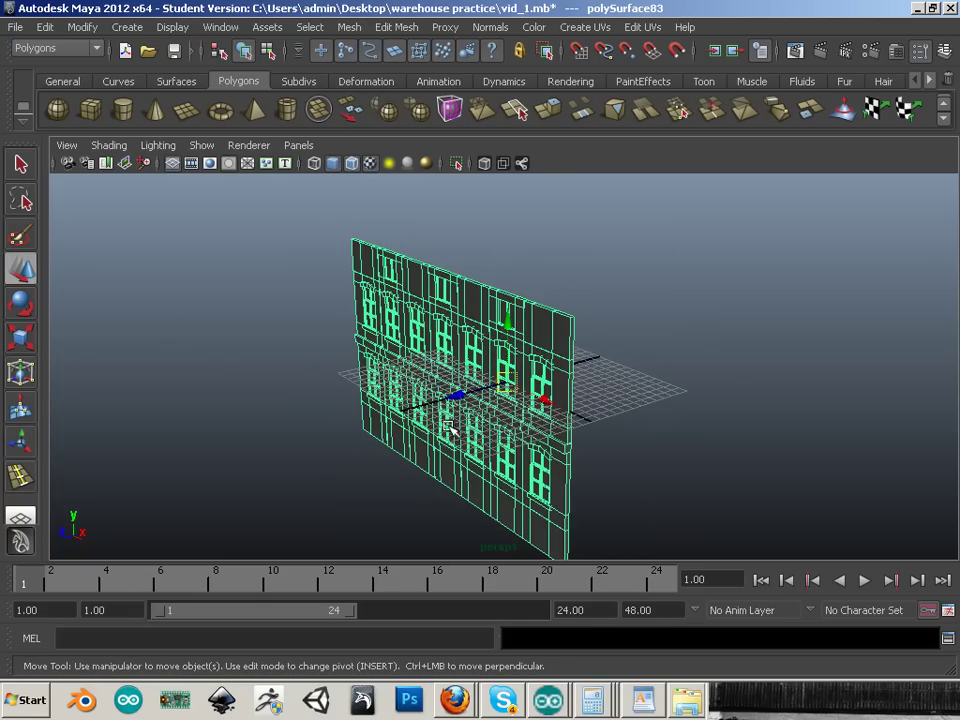
pyautogui.hotkey('ctrl', 'd')
pyautogui.moveTo(457, 396); pyautogui.dragTo(639, 386)
pyautogui.keyDown('alt'); pyautogui.moveTo(750, 435); pyautogui.dragTo(670, 478); pyautogui.keyUp('alt')
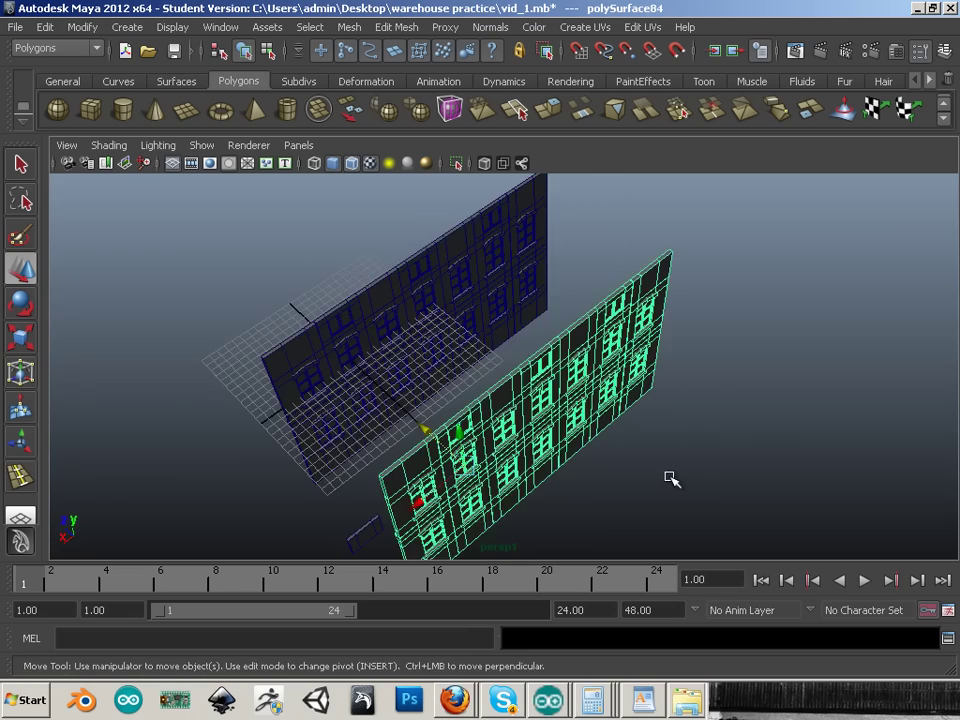
# Switch to the top view and show the transform channels of the duplicated facade, with the Rotate tool active
pyautogui.press('space')
pyautogui.press('space')
pyautogui.keyDown('alt'); pyautogui.moveTo(671, 479); pyautogui.dragTo(191, 214, button='right'); pyautogui.keyUp('alt')
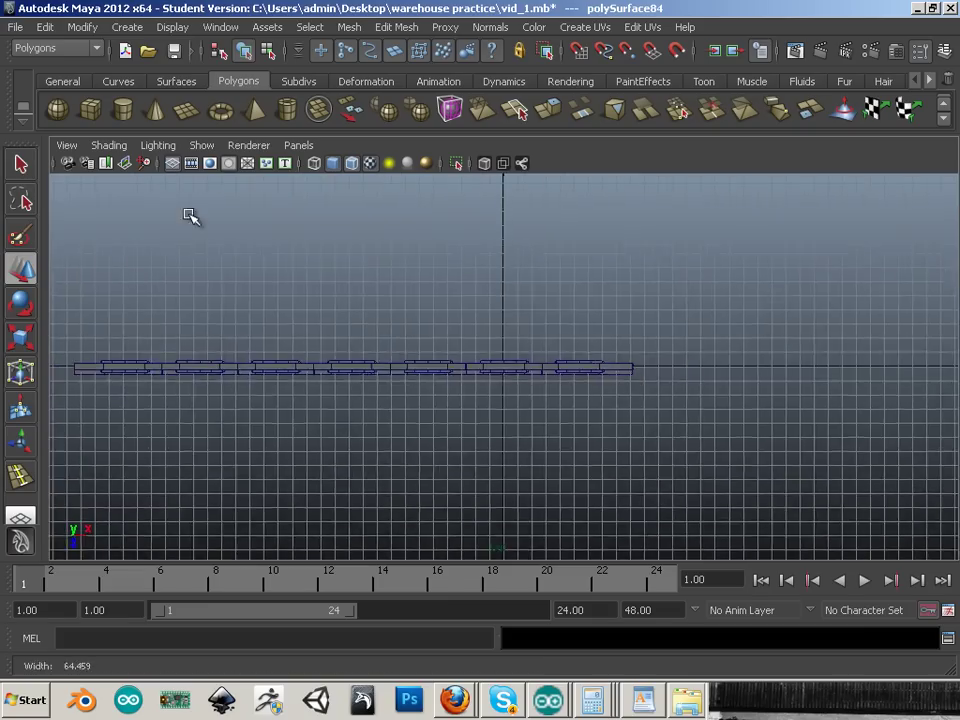
pyautogui.keyDown('alt'); pyautogui.moveTo(520, 320); pyautogui.dragTo(218, 286, button='right'); pyautogui.keyUp('alt')
pyautogui.keyDown('alt'); pyautogui.moveTo(438, 320); pyautogui.dragTo(452, 408, button='middle'); pyautogui.keyUp('alt')
pyautogui.keyDown('alt'); pyautogui.moveTo(452, 408); pyautogui.dragTo(775, 545, button='right'); pyautogui.keyUp('alt')
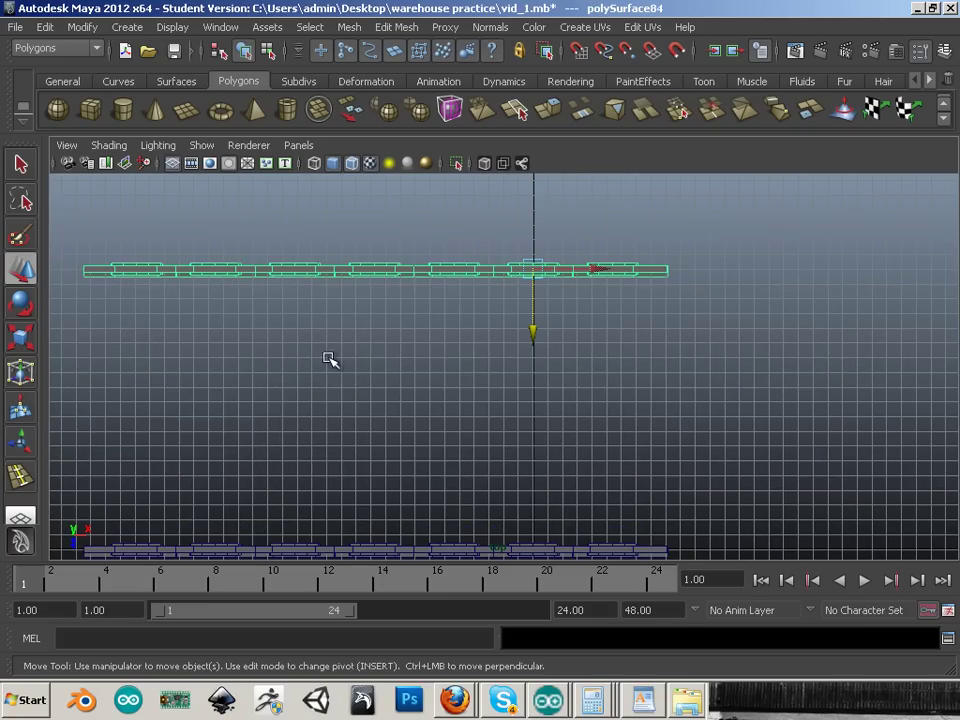
pyautogui.click(21, 308)
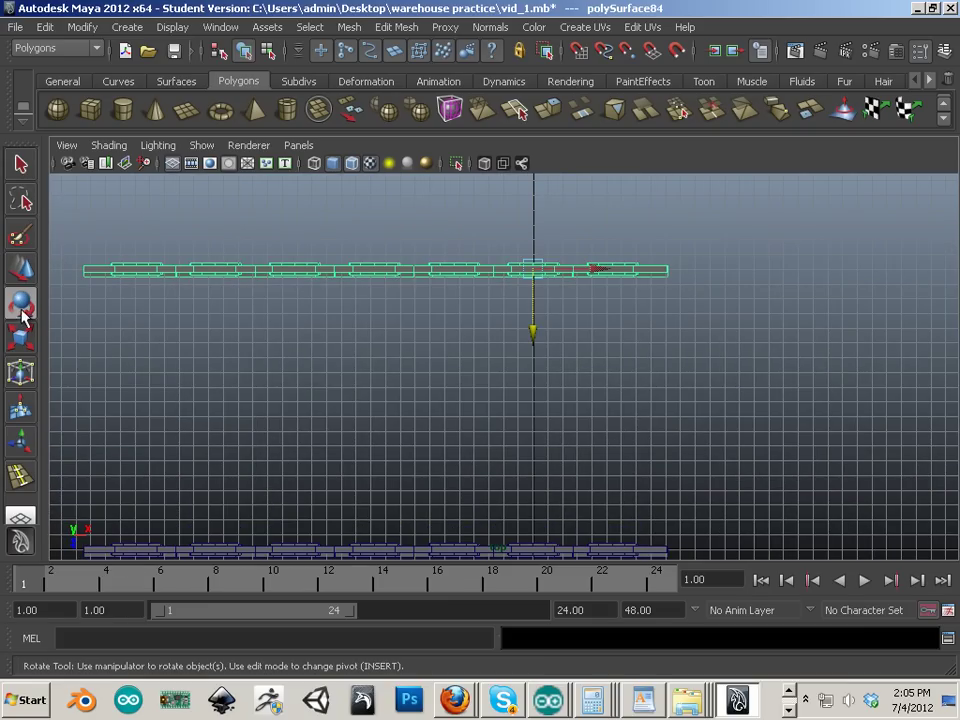
pyautogui.click(945, 52)
pyautogui.click(896, 52)
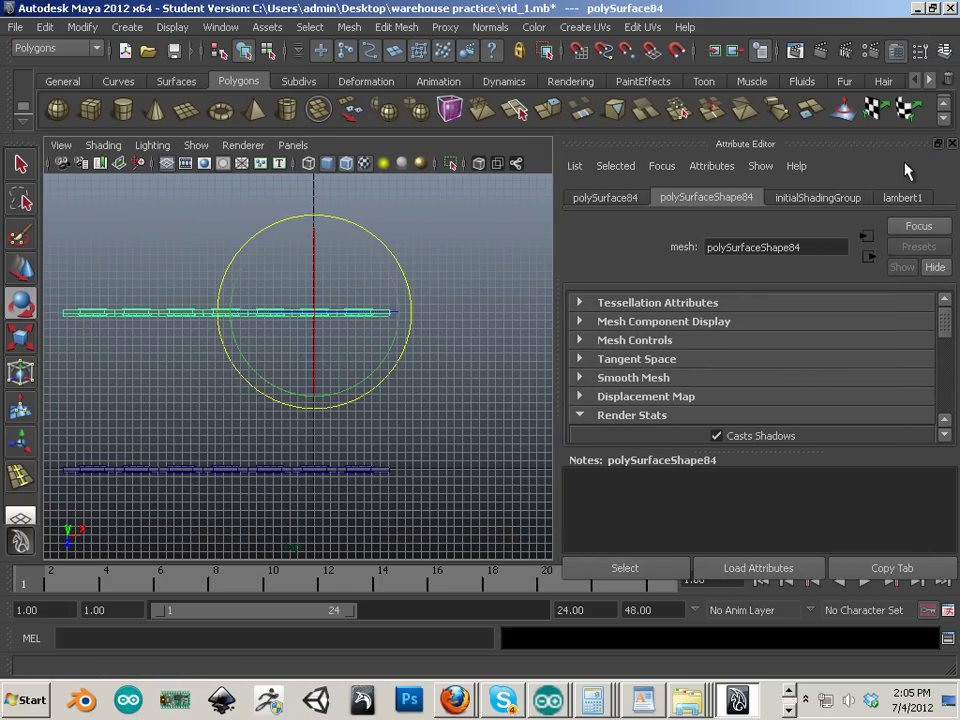
pyautogui.click(896, 52)
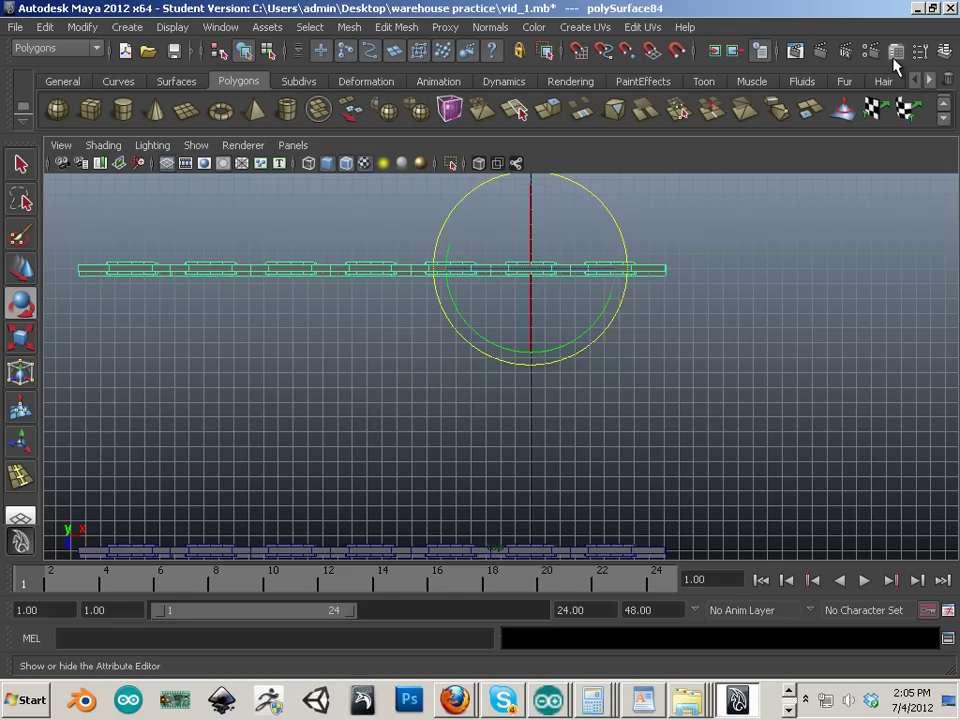
pyautogui.click(896, 52)
pyautogui.click(918, 50)
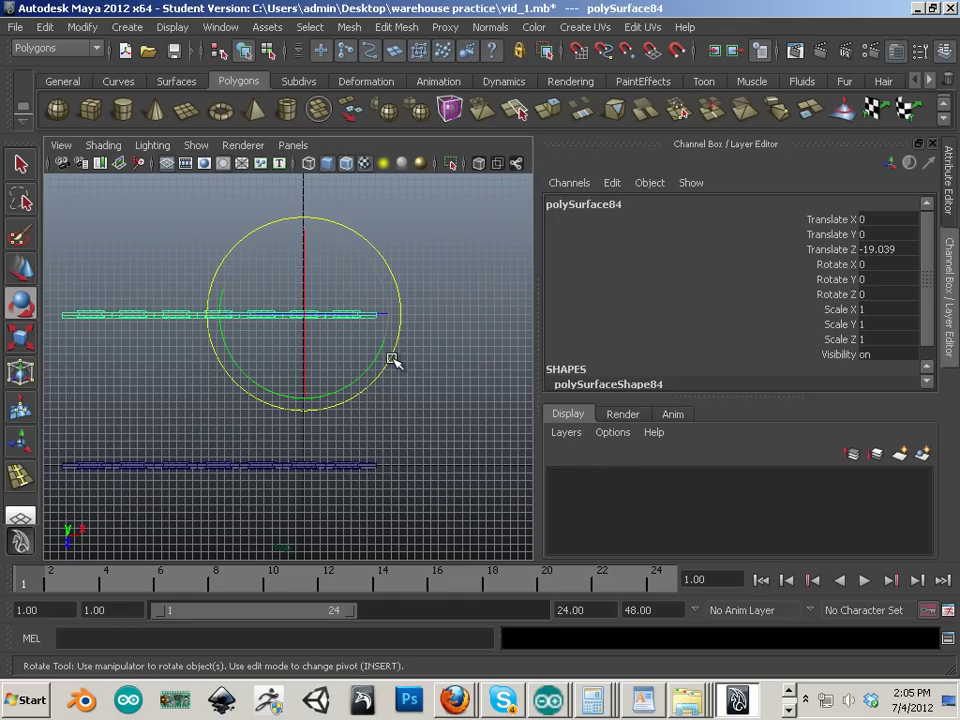
# Turn the duplicated facade around and set its Y rotation to 180
pyautogui.moveTo(391, 357); pyautogui.dragTo(245, 285)
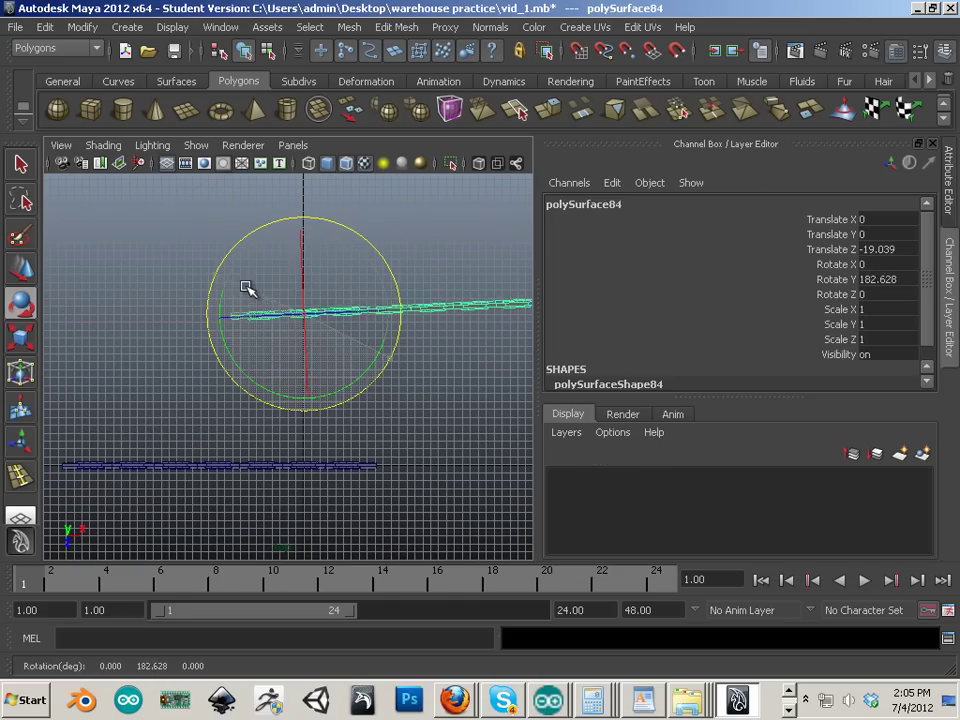
pyautogui.doubleClick(878, 279)
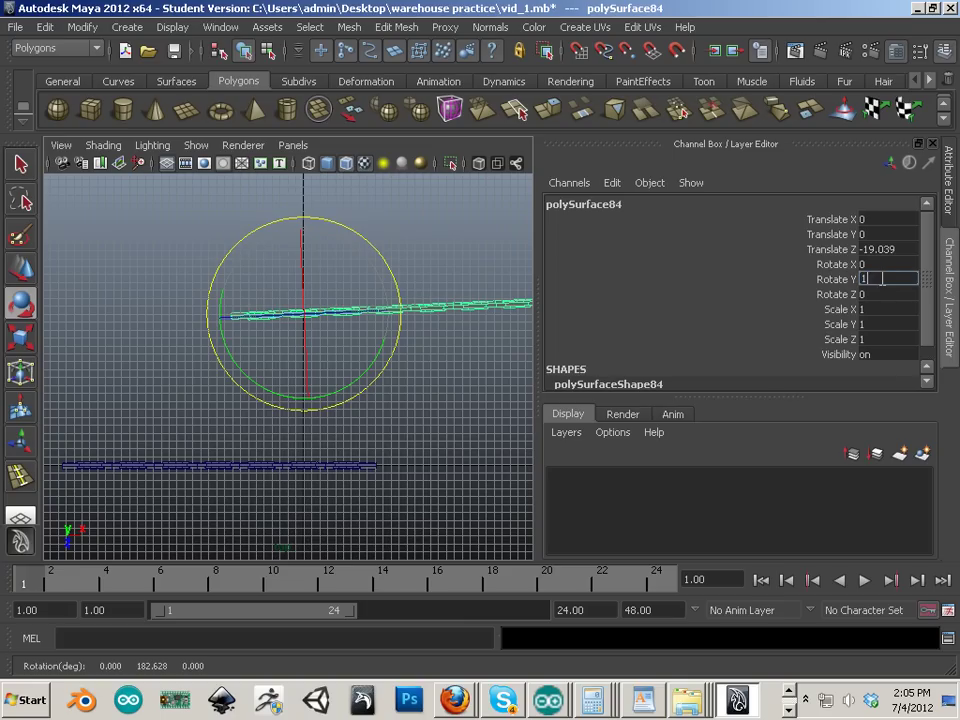
pyautogui.write('180')
pyautogui.press('Return')
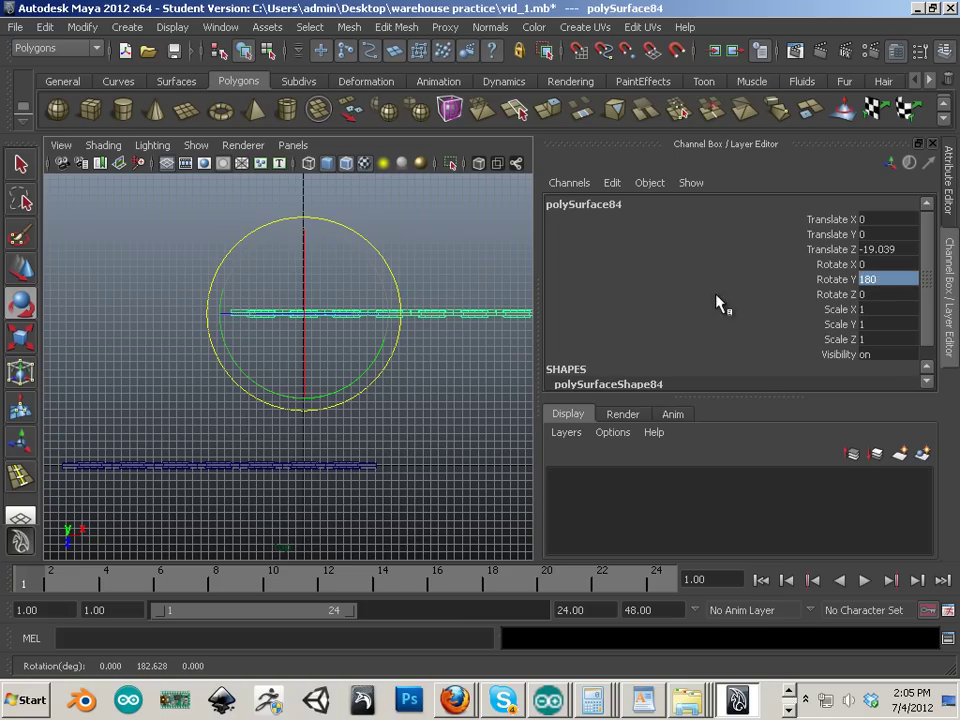
# Move the rotated copy against the original facade and line up their ends at about -21.292 in X
pyautogui.press('w')
pyautogui.moveTo(352, 313); pyautogui.dragTo(190, 312)
pyautogui.moveTo(145, 390); pyautogui.dragTo(122, 538)
pyautogui.keyDown('alt'); pyautogui.moveTo(260, 428); pyautogui.dragTo(366, 330, button='middle'); pyautogui.keyUp('alt')
pyautogui.keyDown('alt'); pyautogui.moveTo(366, 330); pyautogui.dragTo(290, 446, button='right'); pyautogui.keyUp('alt')
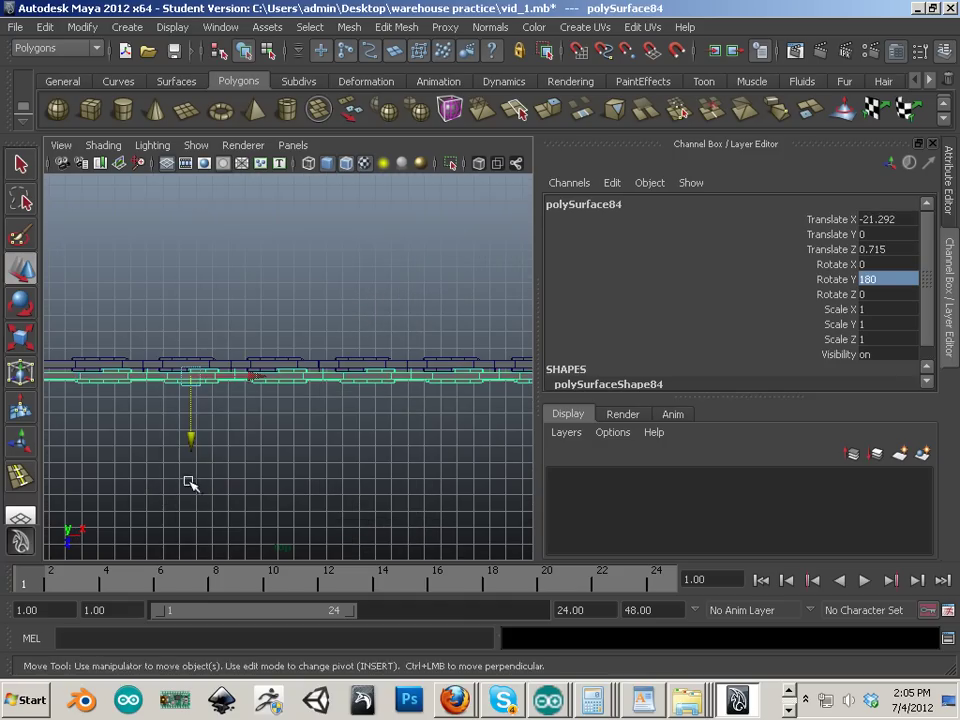
pyautogui.keyDown('alt'); pyautogui.moveTo(108, 440); pyautogui.dragTo(214, 452, button='middle'); pyautogui.keyUp('alt')
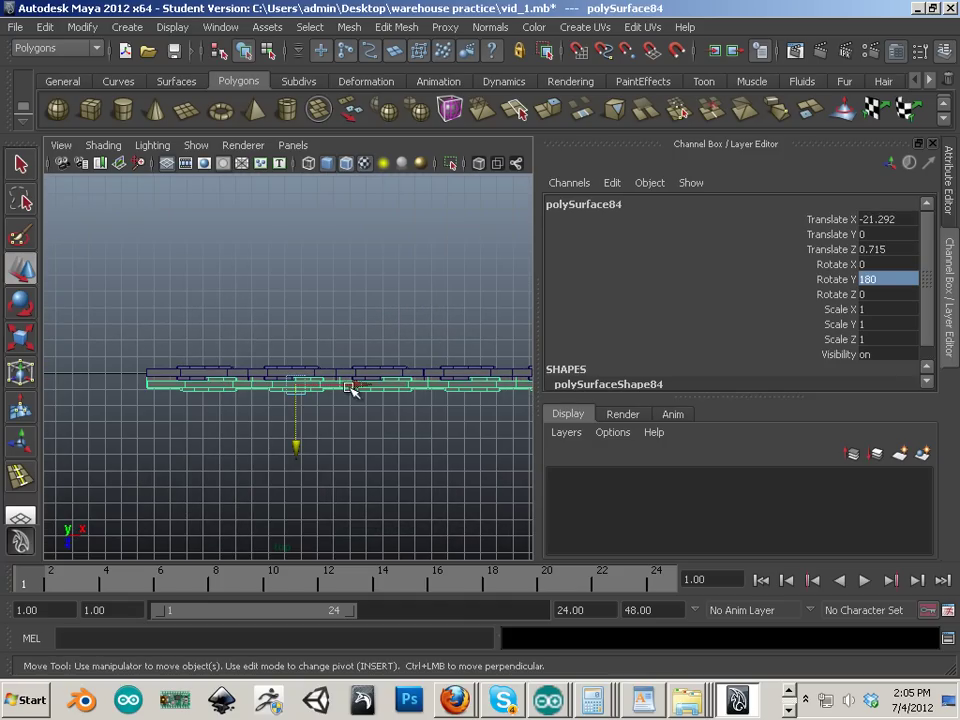
# Move the aligned copy back along Z to about -18.93, away from the original facade
pyautogui.moveTo(300, 452); pyautogui.dragTo(350, 250)
pyautogui.keyDown('alt'); pyautogui.moveTo(350, 250); pyautogui.dragTo(312, 445, button='middle'); pyautogui.keyUp('alt')
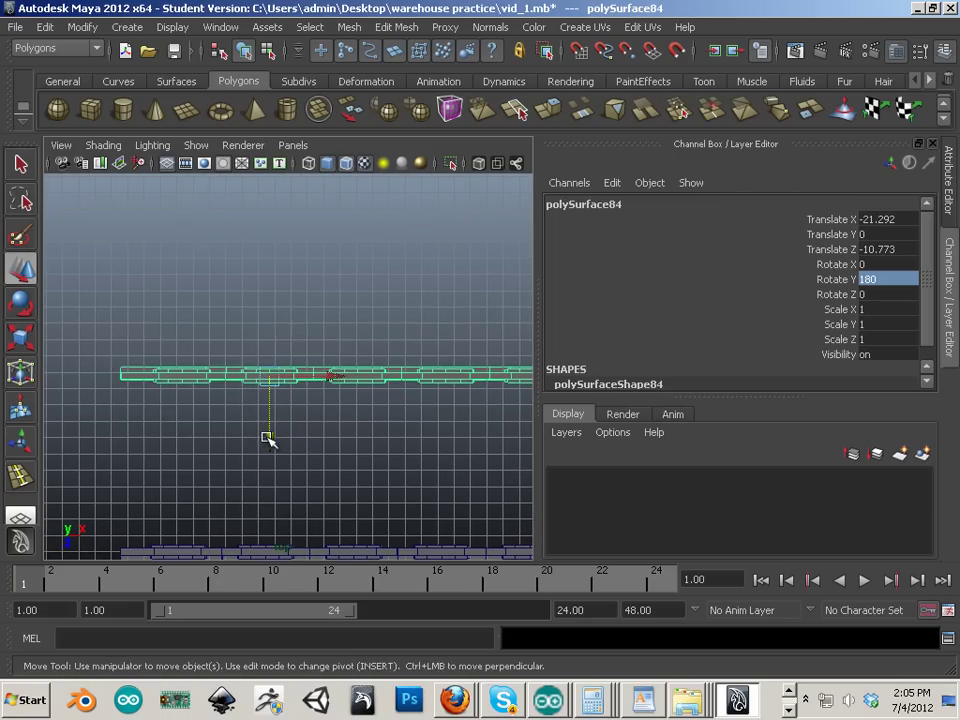
pyautogui.moveTo(268, 438); pyautogui.dragTo(296, 306)
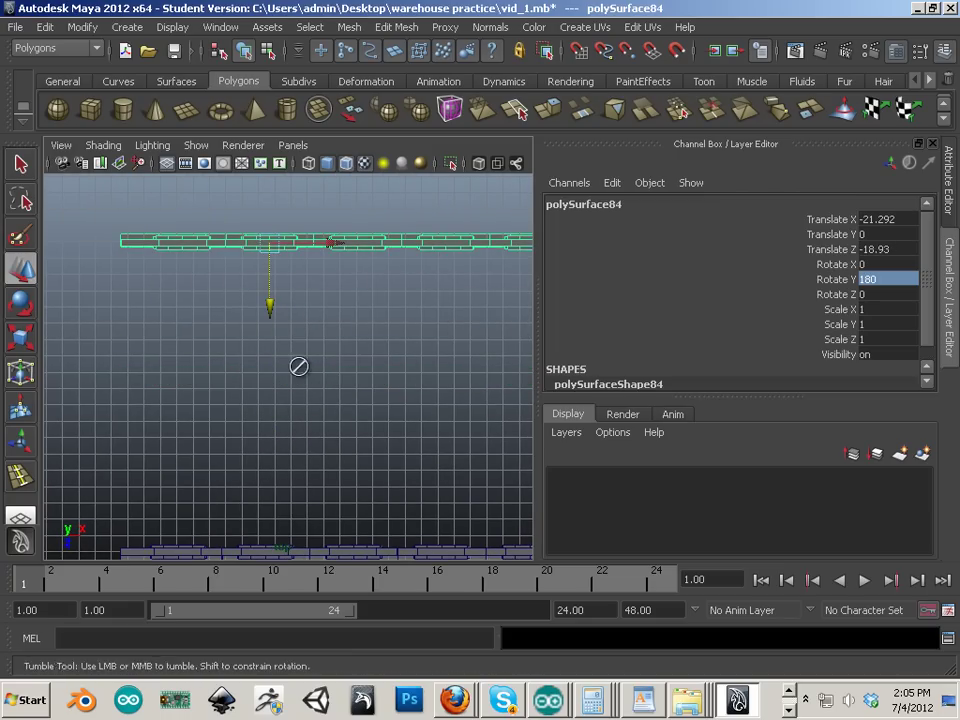
# In the perspective view, delete the faces of the stray wall block below the duplicated facade
pyautogui.press('space')
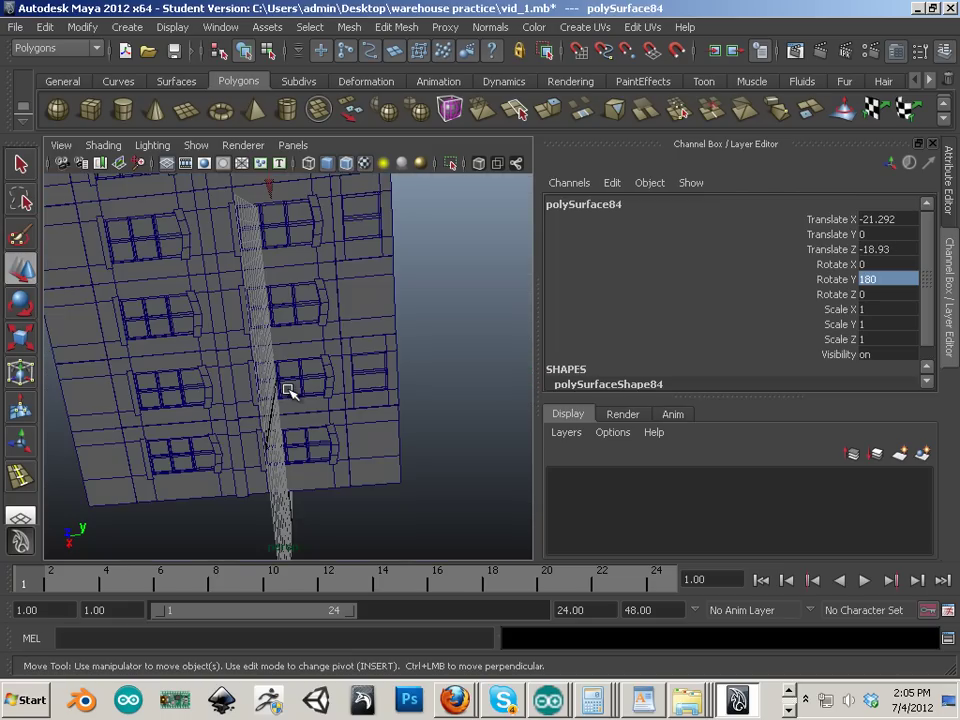
pyautogui.keyDown('alt'); pyautogui.moveTo(300, 388); pyautogui.dragTo(262, 379); pyautogui.keyUp('alt')
pyautogui.click(293, 146)
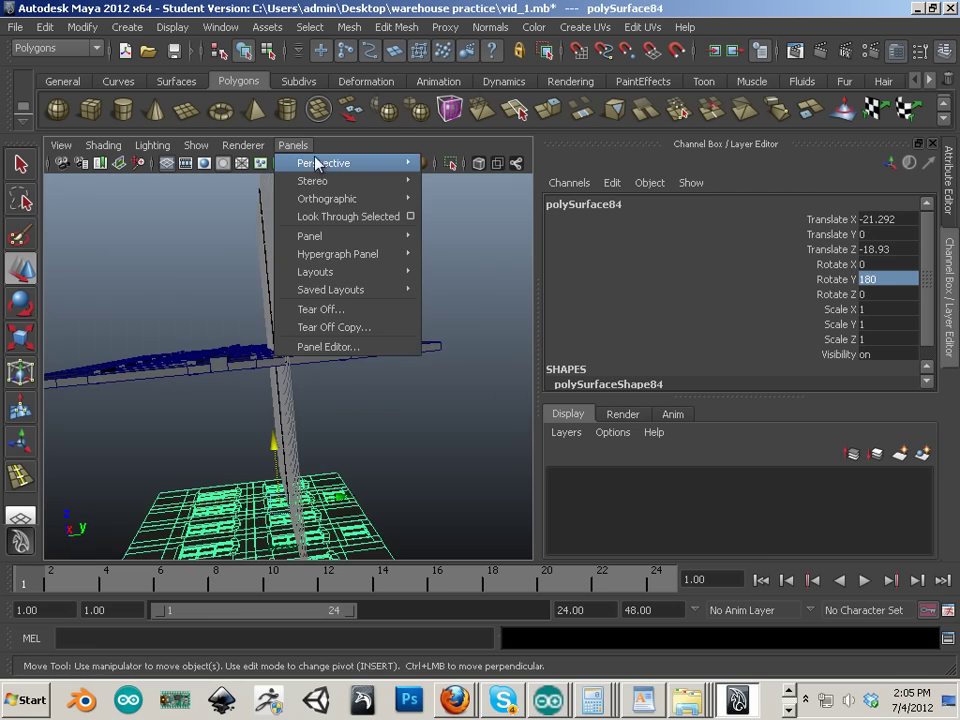
pyautogui.moveTo(338, 163)
pyautogui.click(454, 184)
pyautogui.keyDown('alt'); pyautogui.moveTo(437, 387); pyautogui.dragTo(250, 425); pyautogui.keyUp('alt')
pyautogui.keyDown('alt'); pyautogui.moveTo(264, 440); pyautogui.dragTo(268, 394, button='middle'); pyautogui.keyUp('alt')
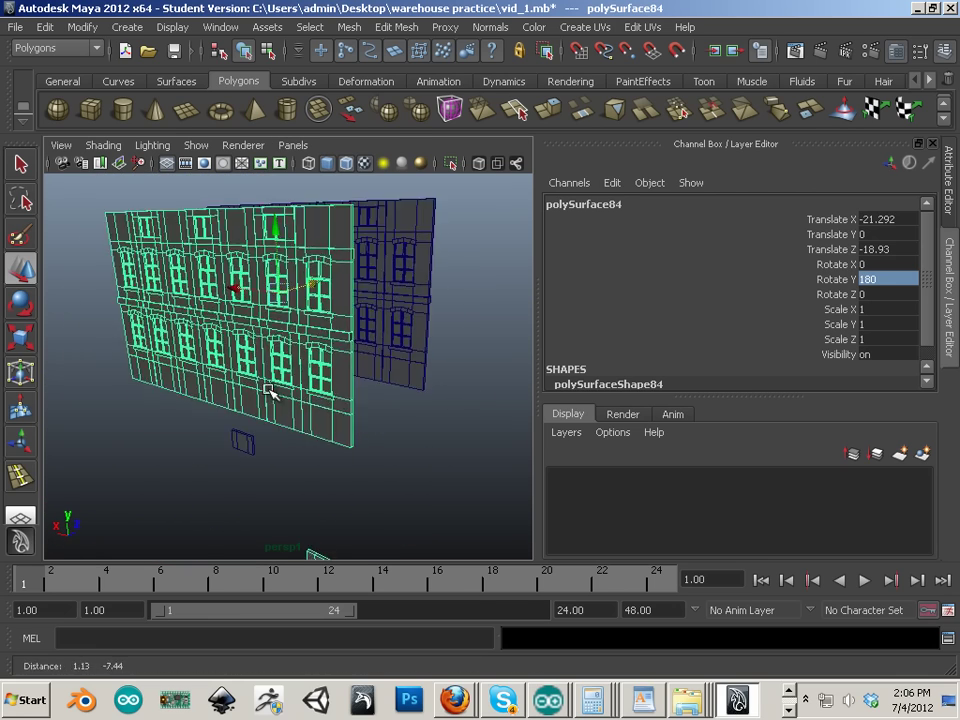
pyautogui.keyDown('alt'); pyautogui.moveTo(268, 396); pyautogui.dragTo(268, 360); pyautogui.keyUp('alt')
pyautogui.keyDown('alt'); pyautogui.moveTo(312, 438); pyautogui.dragTo(315, 353, button='middle'); pyautogui.keyUp('alt')
pyautogui.click(330, 462)
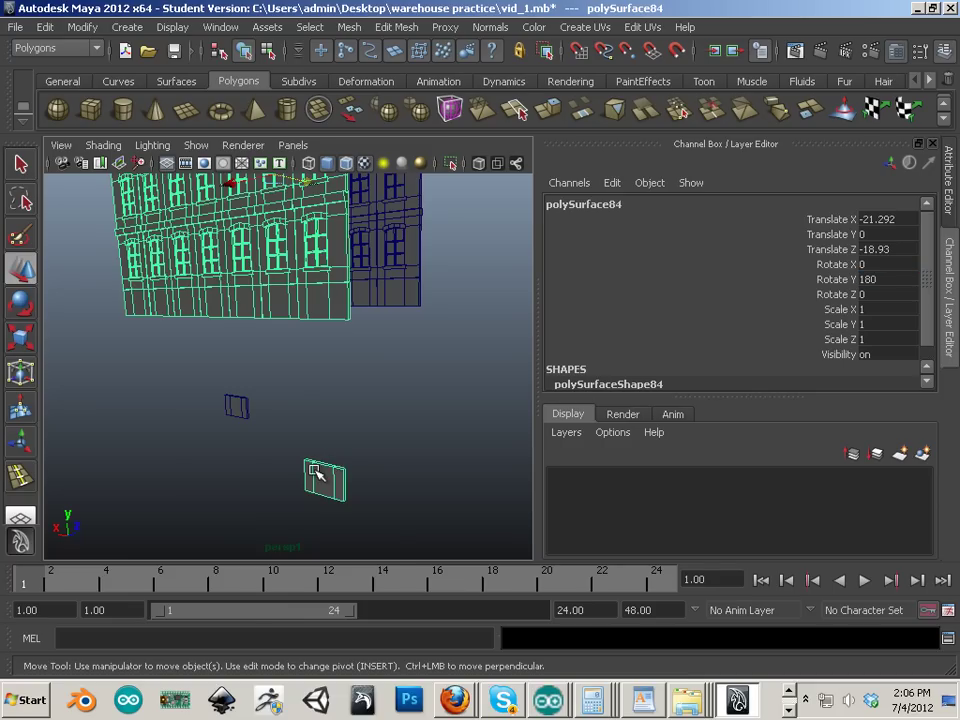
pyautogui.moveTo(315, 470); pyautogui.dragTo(313, 422, button='right')
pyautogui.moveTo(258, 418); pyautogui.dragTo(442, 578)
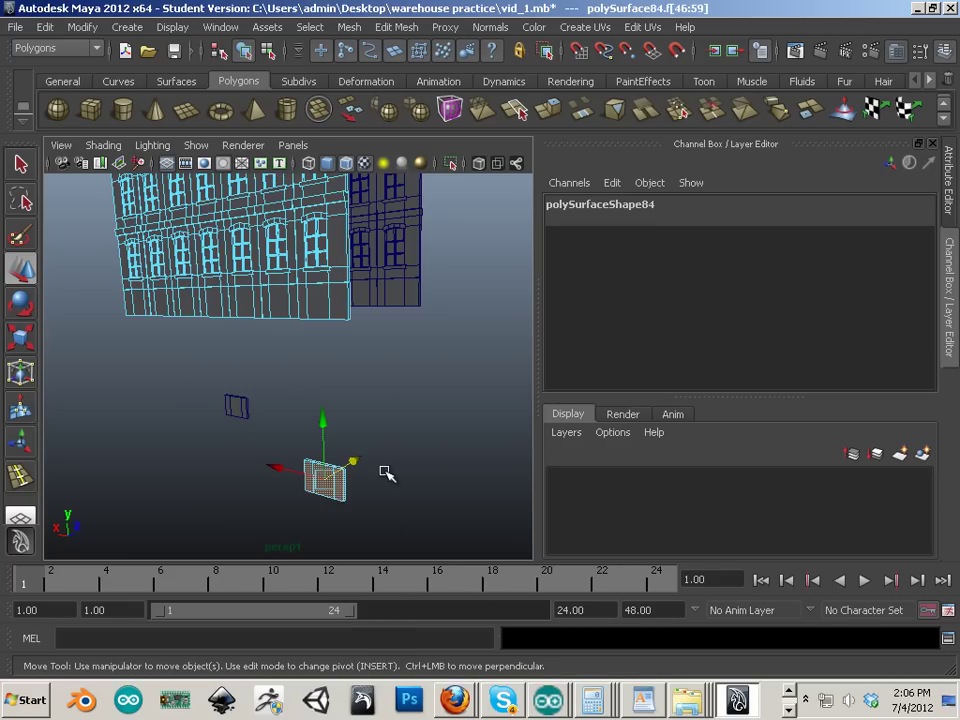
pyautogui.press('Delete')
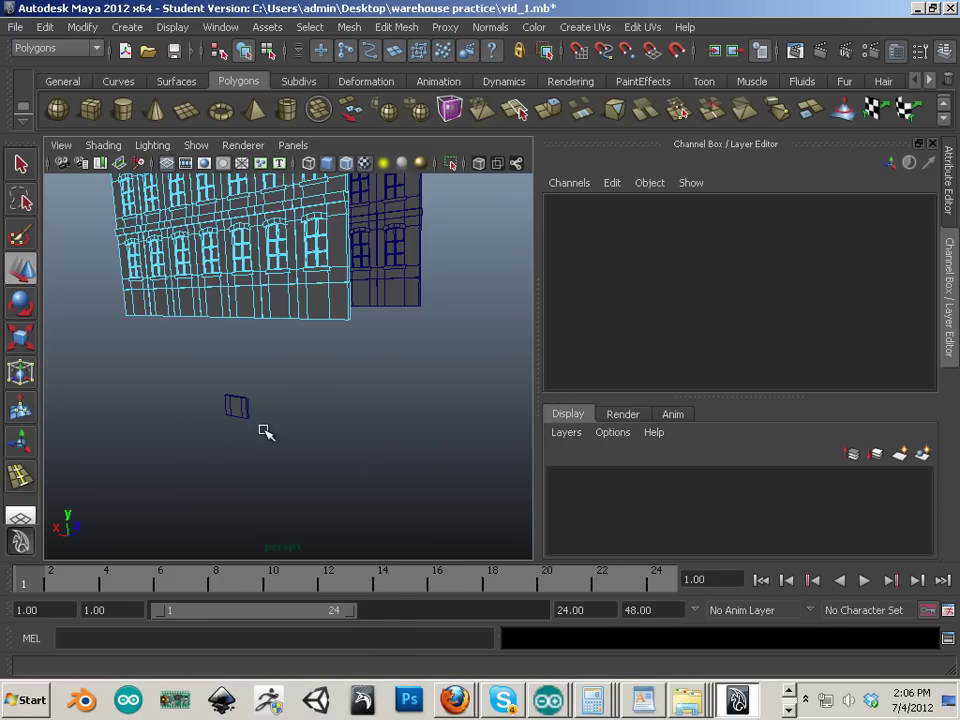
# Delete the remaining stray wall block below the original facade and frame both facades
pyautogui.moveTo(228, 395); pyautogui.dragTo(248, 400, button='right')
pyautogui.click(248, 400)
pyautogui.press('Delete')
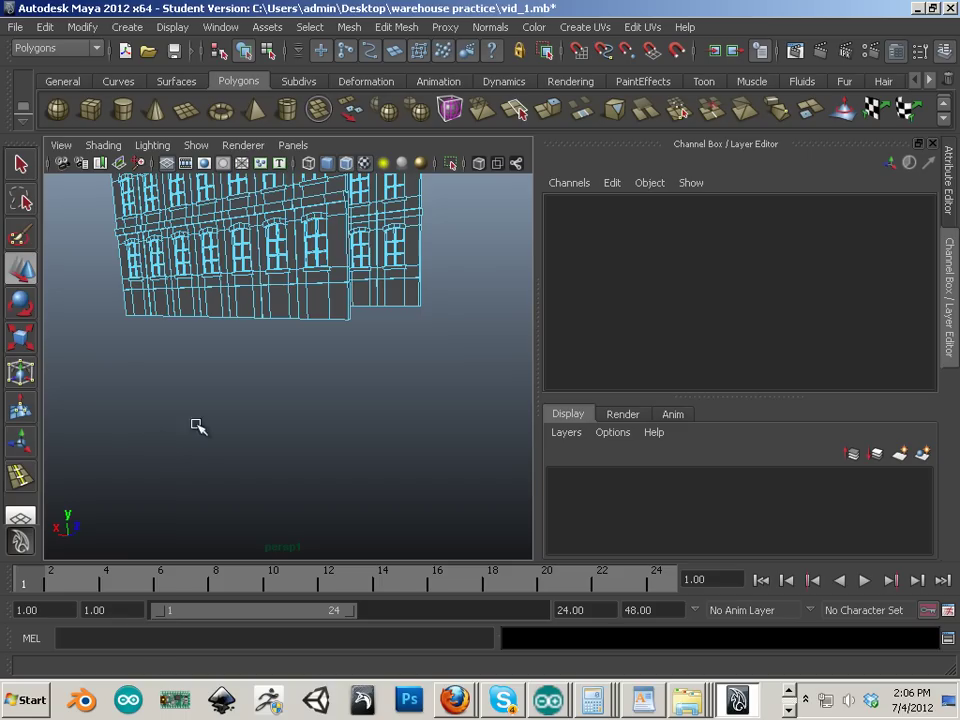
pyautogui.press('f')
pyautogui.keyDown('alt'); pyautogui.moveTo(414, 461); pyautogui.dragTo(272, 377); pyautogui.keyUp('alt')
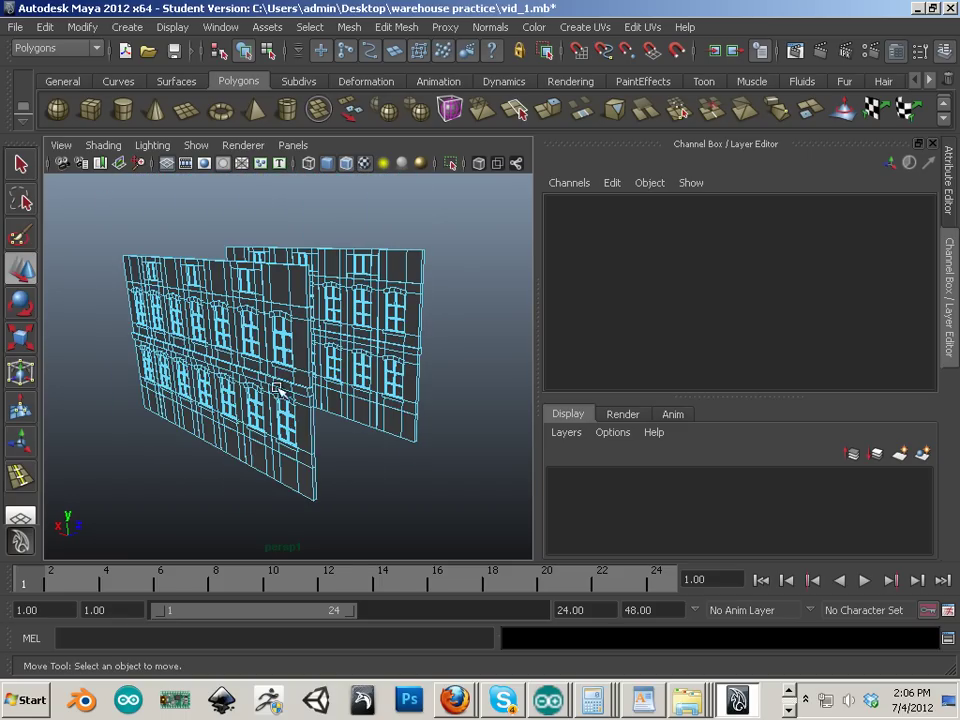
# Select both facades as whole objects and delete their construction history
pyautogui.moveTo(270, 374); pyautogui.dragTo(343, 345, button='right')
pyautogui.moveTo(340, 252); pyautogui.dragTo(176, 416)
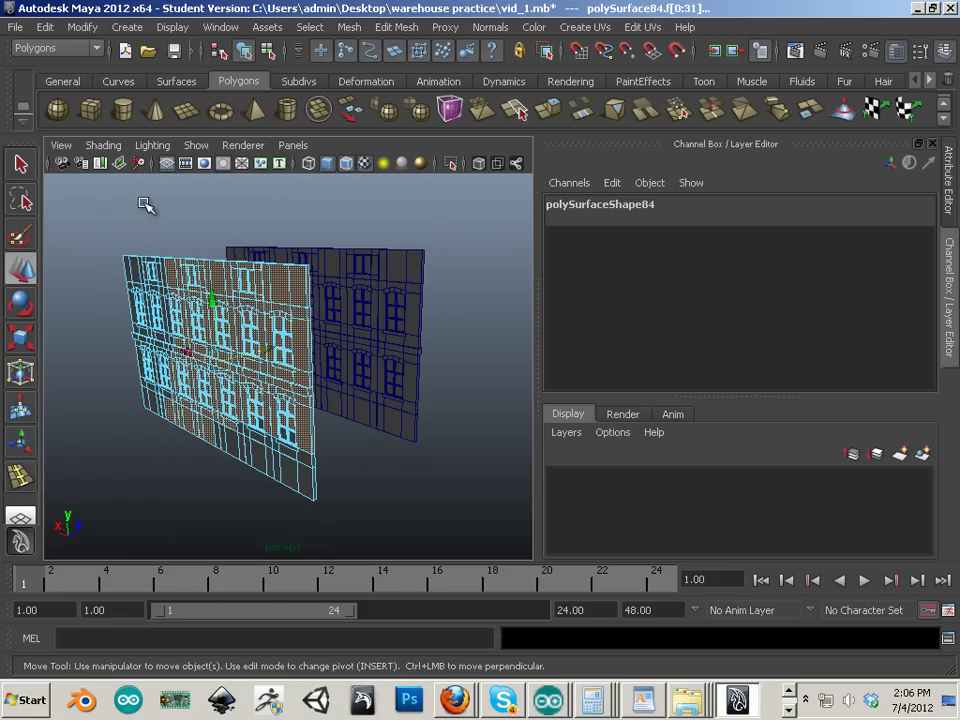
pyautogui.moveTo(259, 301); pyautogui.dragTo(343, 280, button='right')
pyautogui.click(343, 280)
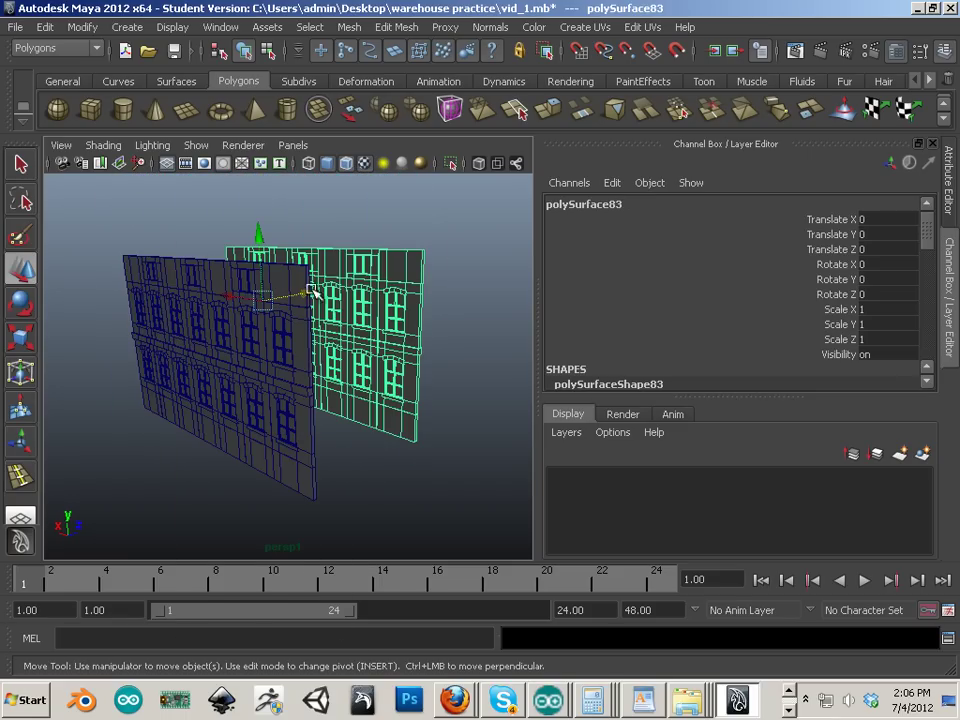
pyautogui.click(150, 285)
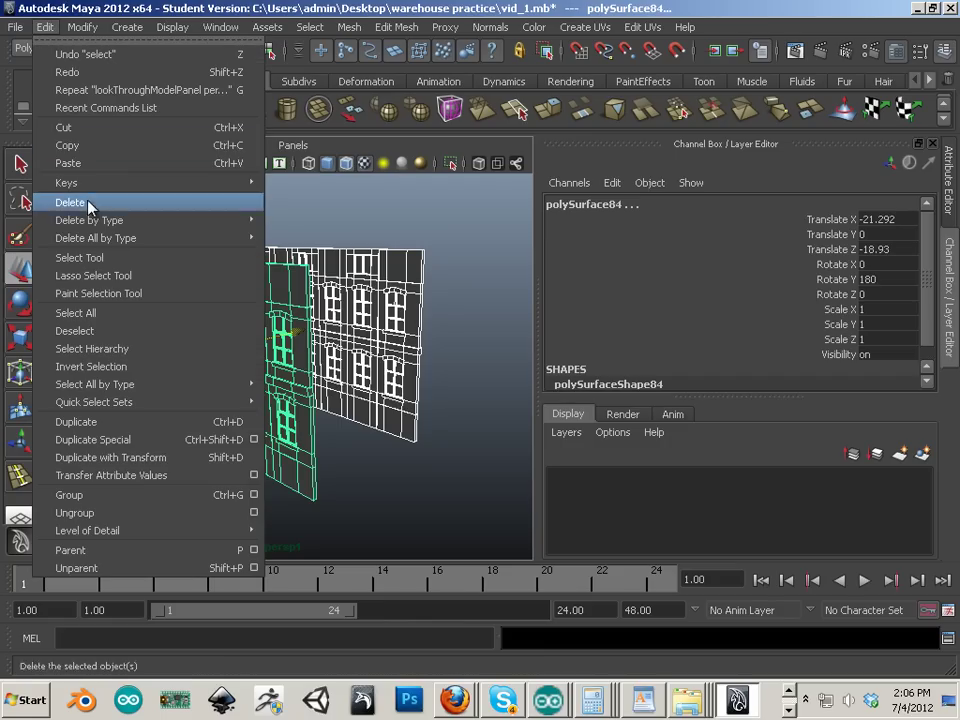
pyautogui.moveTo(93, 228)
pyautogui.click(285, 233)
pyautogui.click(454, 261)
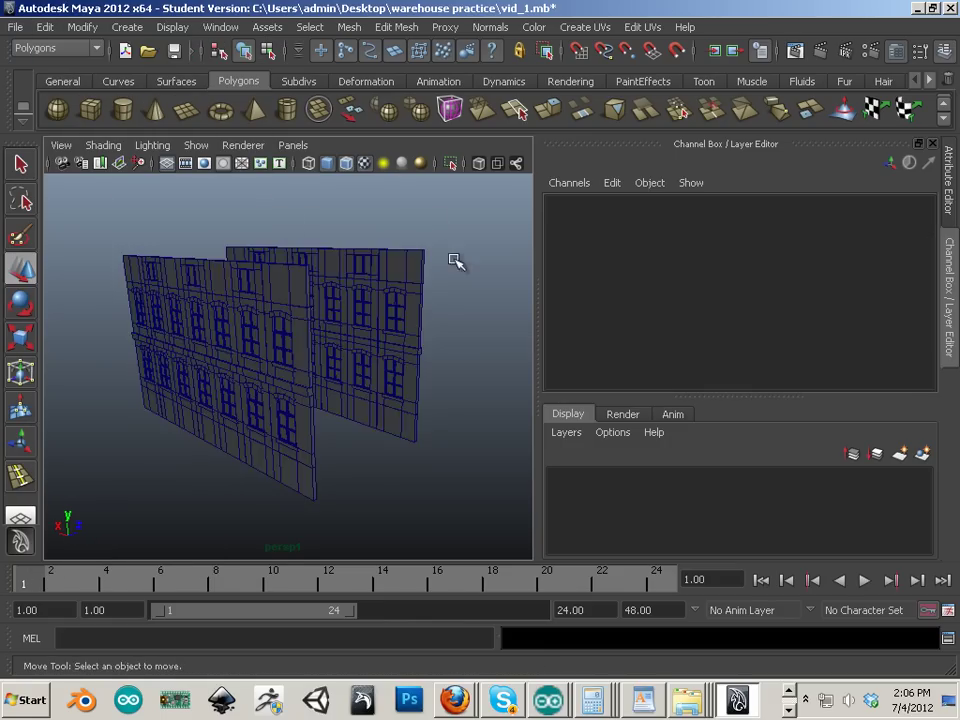
# Select both facades and separate their meshes into individual pieces
pyautogui.keyDown('alt'); pyautogui.moveTo(454, 261); pyautogui.dragTo(257, 336); pyautogui.keyUp('alt')
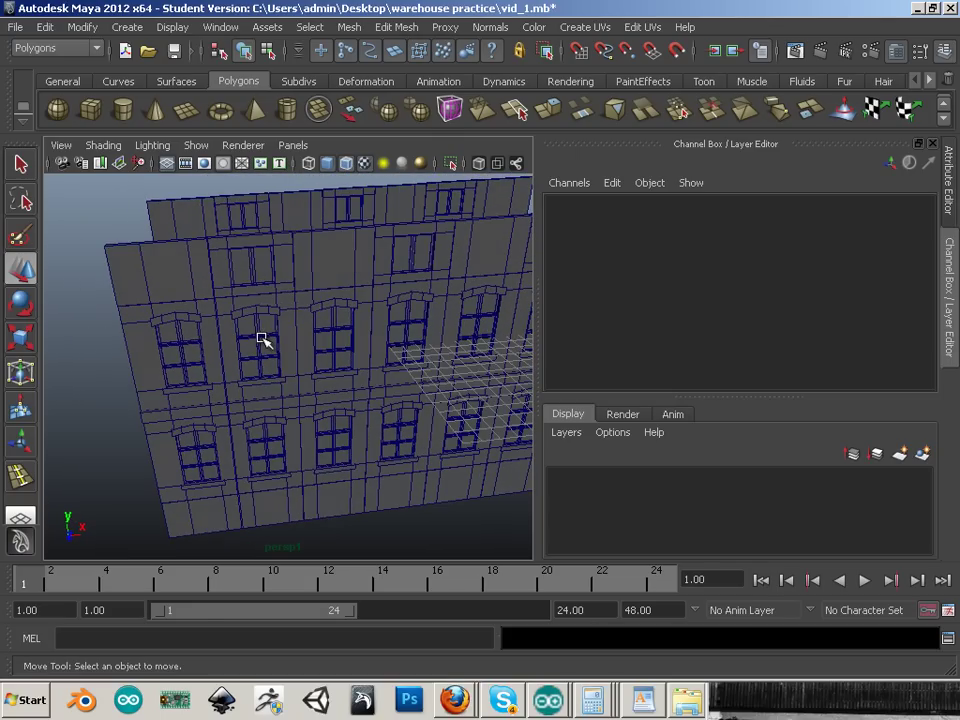
pyautogui.rightClick(263, 339)
pyautogui.moveTo(270, 377); pyautogui.dragTo(272, 382, button='right')
pyautogui.keyDown('alt'); pyautogui.moveTo(343, 377); pyautogui.dragTo(194, 369, button='middle'); pyautogui.keyUp('alt')
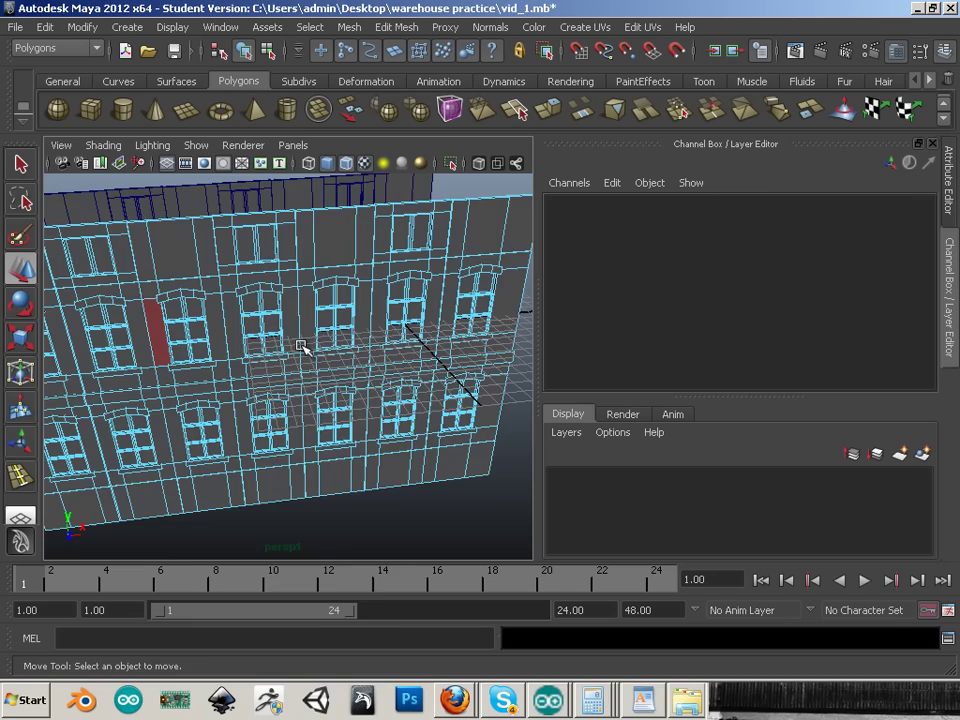
pyautogui.moveTo(309, 343); pyautogui.dragTo(372, 314, button='right')
pyautogui.click(361, 325)
pyautogui.keyDown('alt'); pyautogui.moveTo(362, 325); pyautogui.dragTo(278, 312); pyautogui.keyUp('alt')
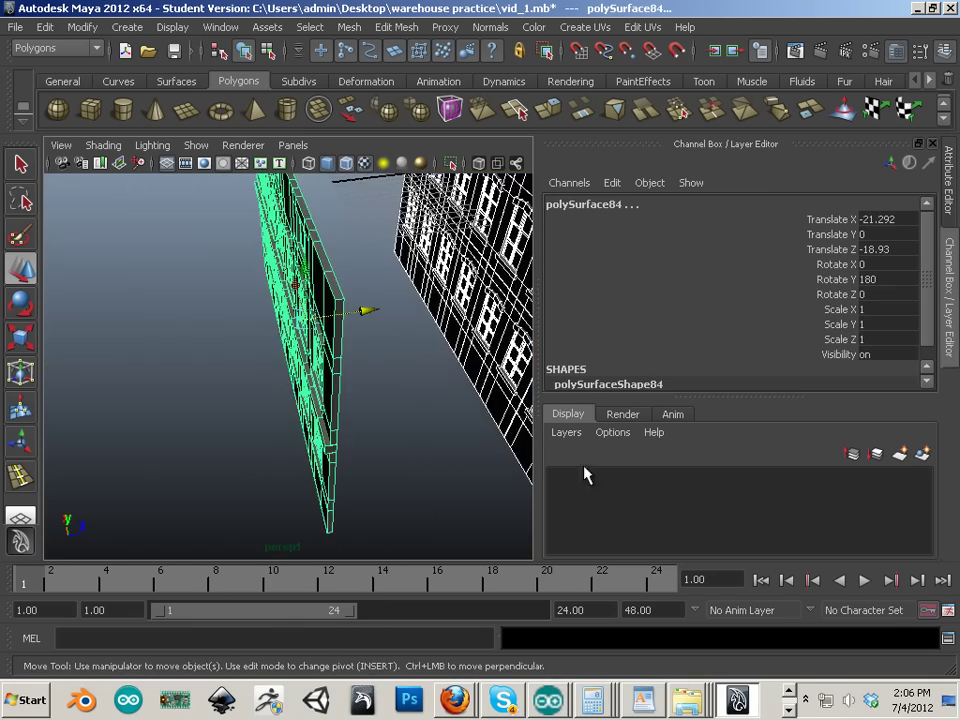
pyautogui.keyDown('alt'); pyautogui.moveTo(388, 466); pyautogui.dragTo(240, 459, button='middle'); pyautogui.keyUp('alt')
pyautogui.keyDown('alt'); pyautogui.moveTo(234, 459); pyautogui.dragTo(313, 405); pyautogui.keyUp('alt')
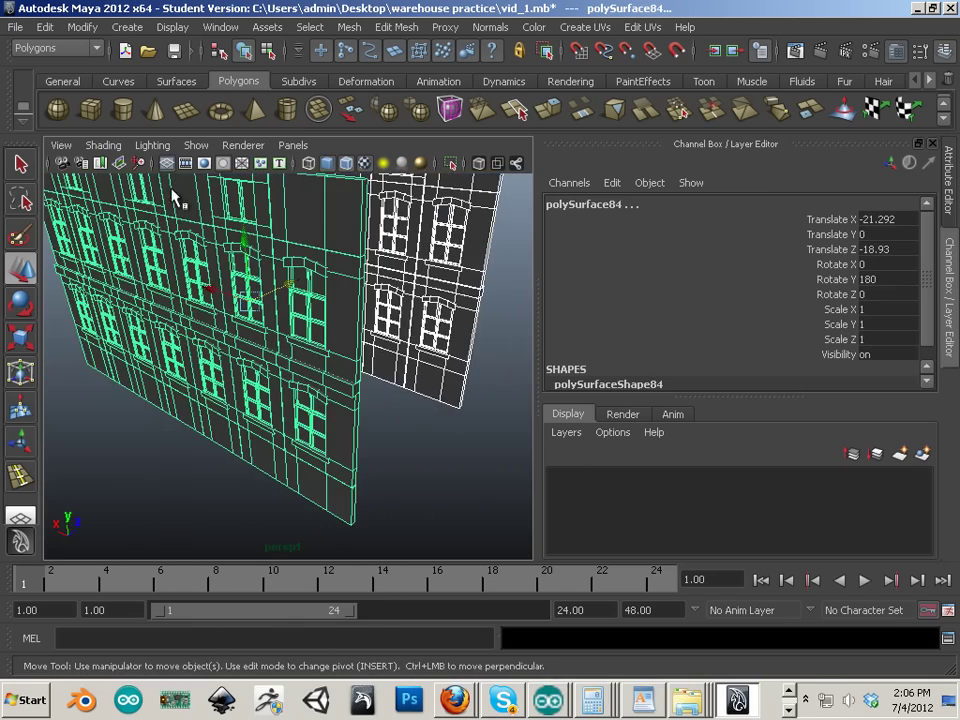
pyautogui.click(349, 27)
pyautogui.click(425, 71)
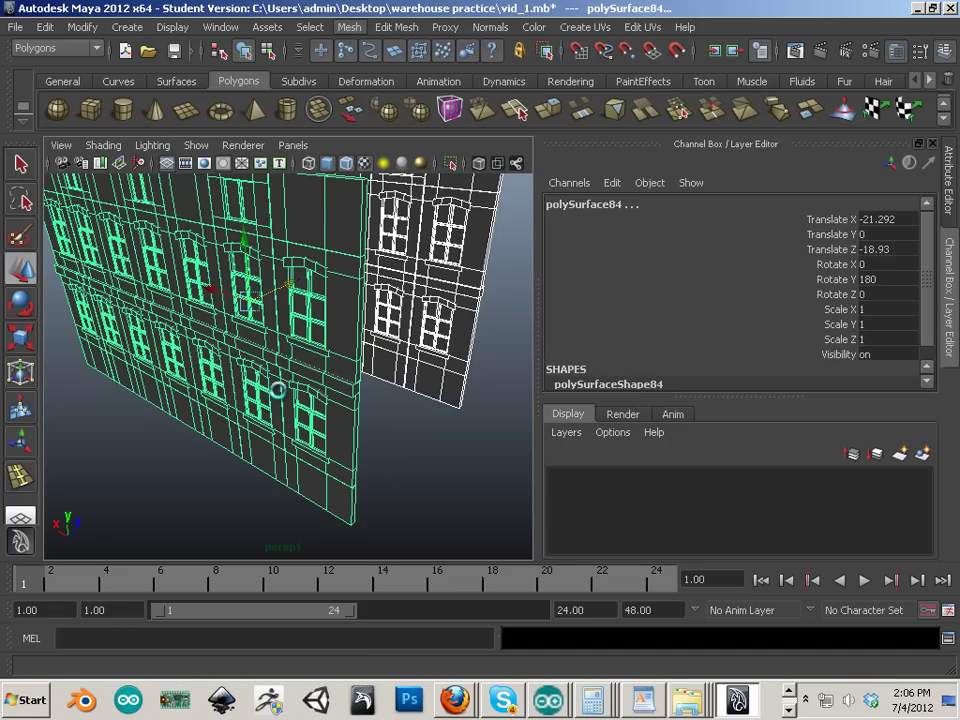
pyautogui.click(380, 492)
# Select all pieces of the window column second from the end of the rotated facade and combine them into one mesh
pyautogui.keyDown('alt'); pyautogui.moveTo(246, 467); pyautogui.dragTo(338, 455); pyautogui.keyUp('alt')
pyautogui.keyDown('alt'); pyautogui.moveTo(339, 452); pyautogui.dragTo(335, 522, button='middle'); pyautogui.keyUp('alt')
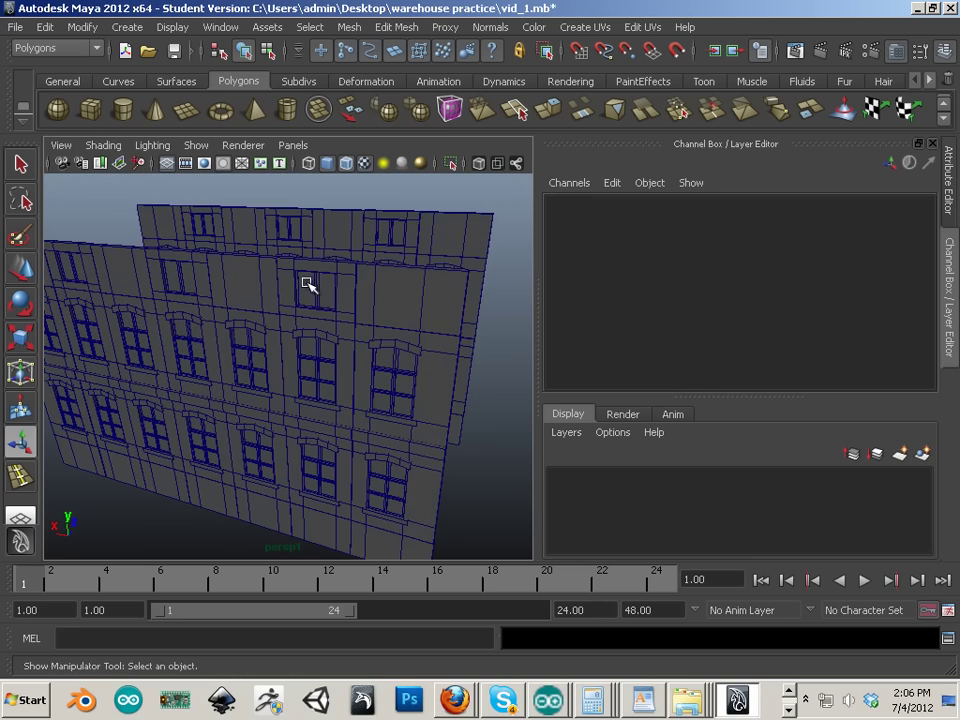
pyautogui.click(318, 300)
pyautogui.keyDown('alt'); pyautogui.moveTo(322, 291); pyautogui.dragTo(383, 441); pyautogui.keyUp('alt')
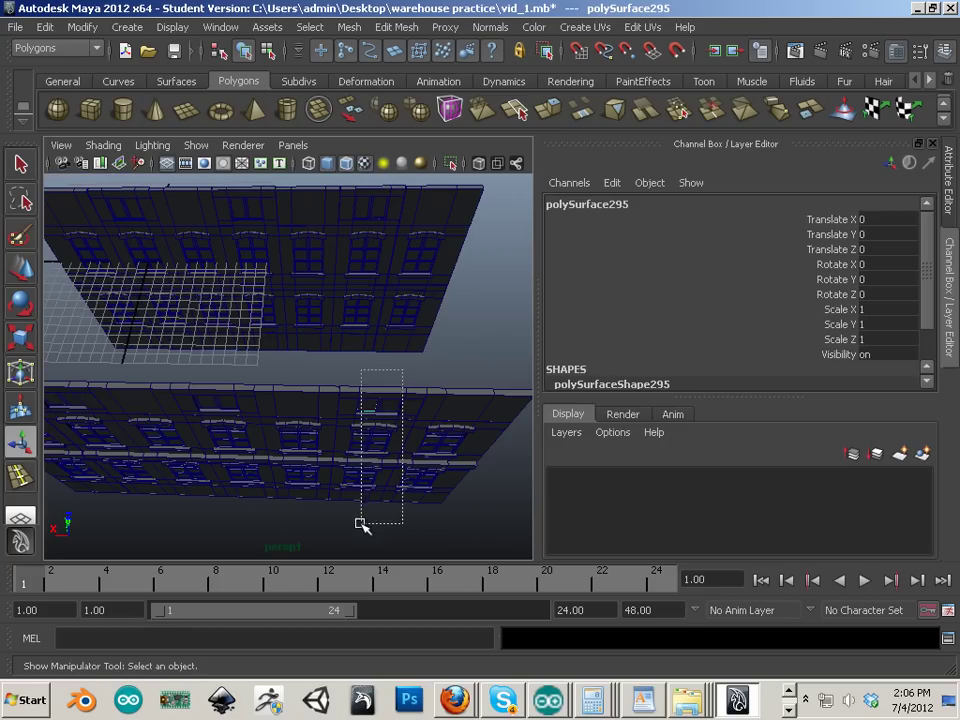
pyautogui.moveTo(360, 524); pyautogui.dragTo(362, 524)
pyautogui.keyDown('alt'); pyautogui.moveTo(448, 544); pyautogui.dragTo(484, 360); pyautogui.keyUp('alt')
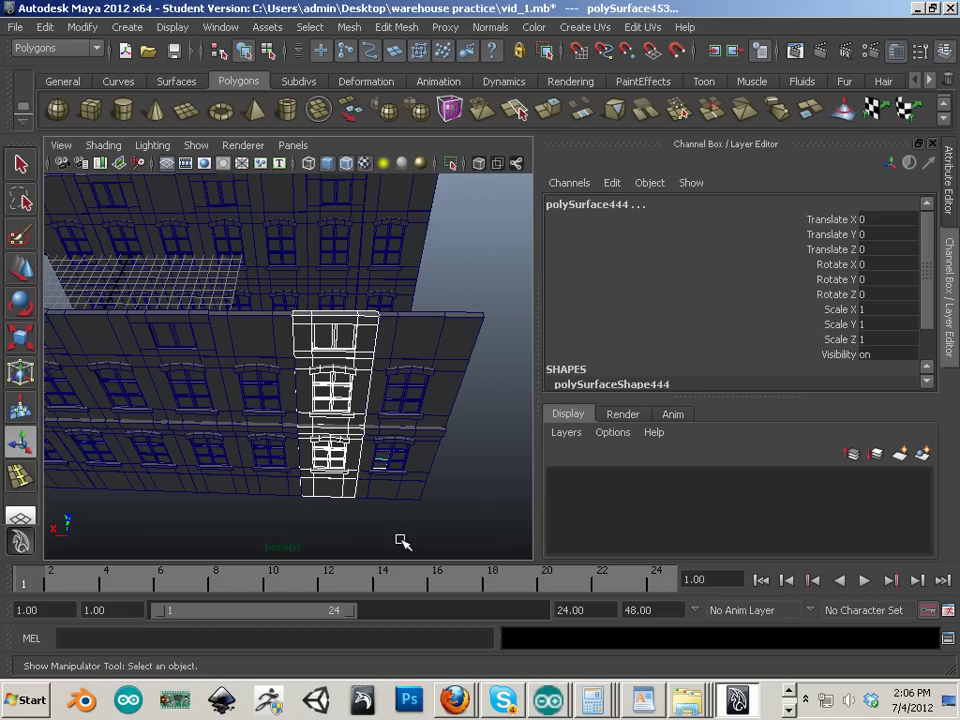
pyautogui.keyDown('alt'); pyautogui.moveTo(332, 538); pyautogui.dragTo(163, 386); pyautogui.keyUp('alt')
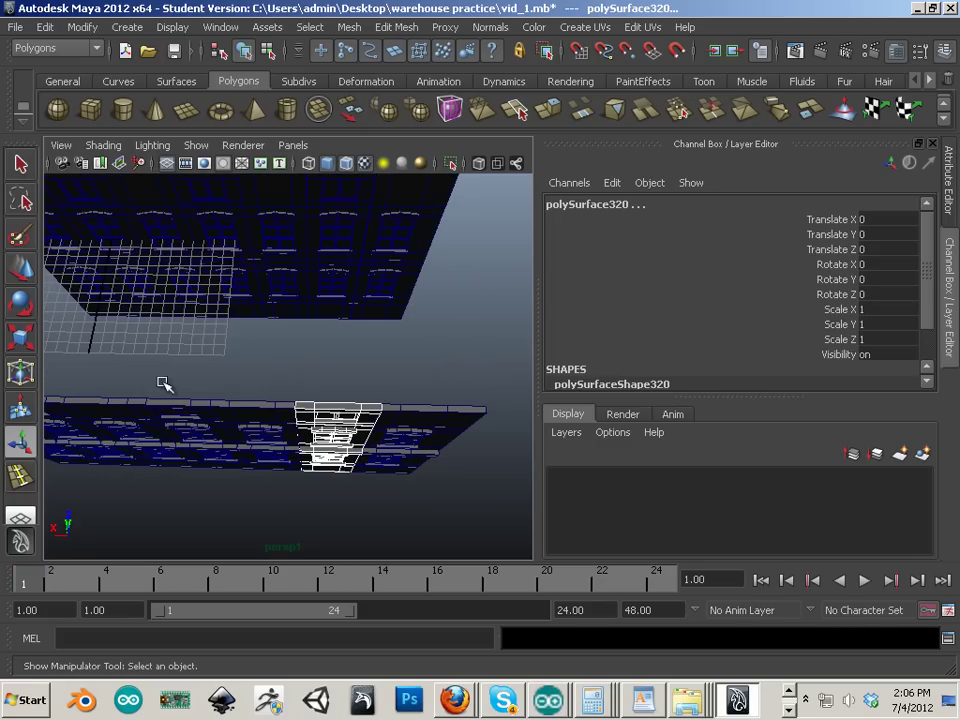
pyautogui.click(349, 27)
pyautogui.click(360, 54)
pyautogui.keyDown('alt'); pyautogui.moveTo(346, 411); pyautogui.dragTo(246, 332); pyautogui.keyUp('alt')
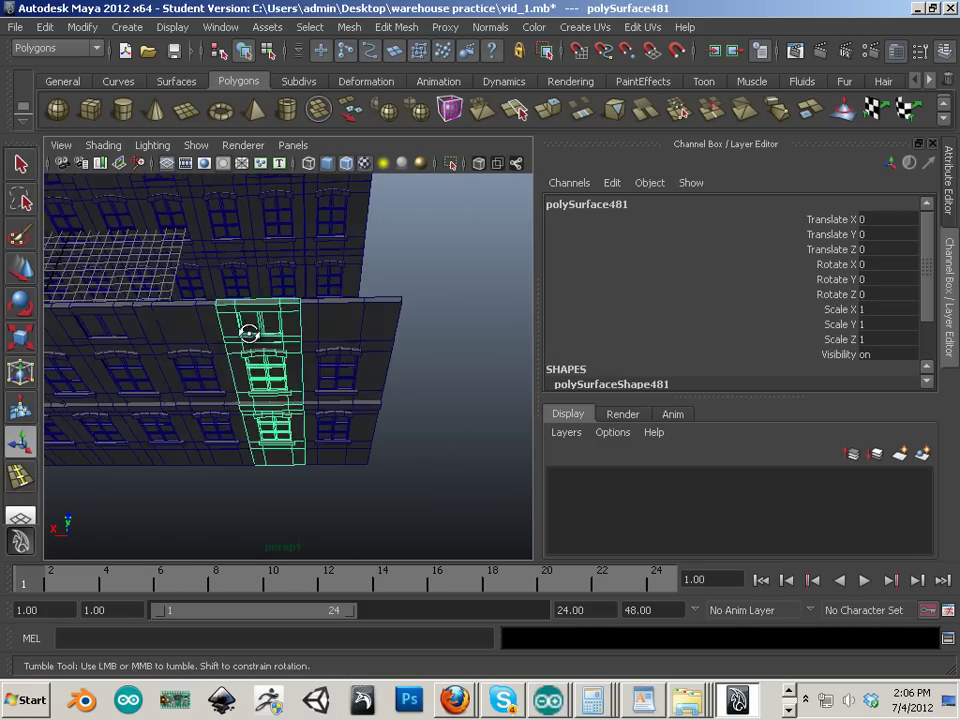
# Center the pivot of the combined window column, duplicate it and move the copy off the facade's end to about Translate X -12.638
pyautogui.click(20, 268)
pyautogui.click(82, 27)
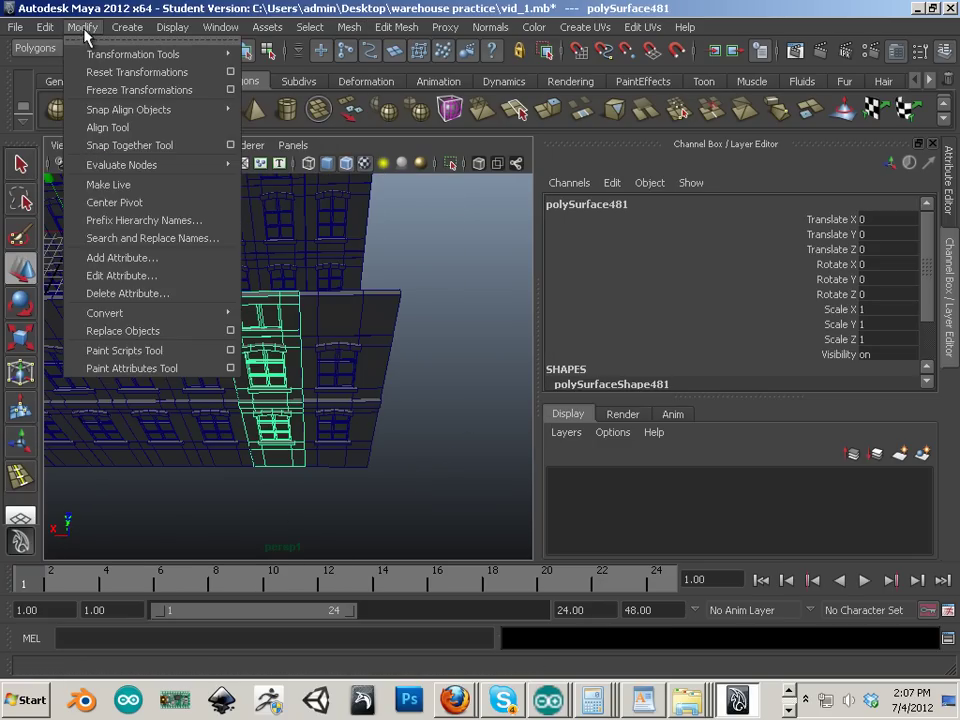
pyautogui.click(130, 199)
pyautogui.hotkey('ctrl', 'd')
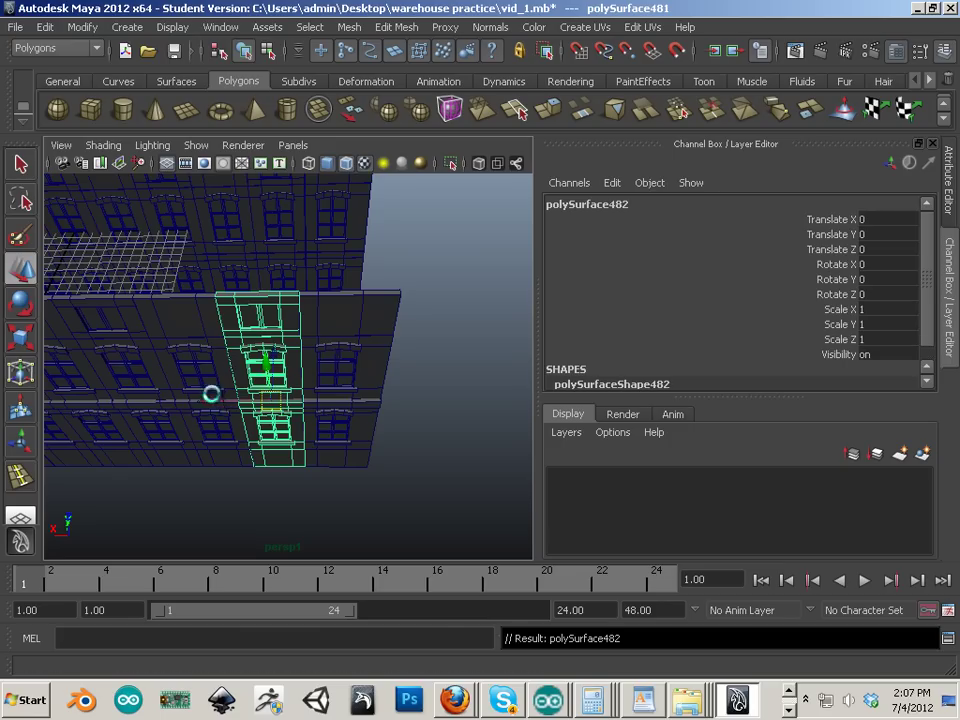
pyautogui.moveTo(210, 402); pyautogui.dragTo(386, 444)
pyautogui.keyDown('alt'); pyautogui.moveTo(450, 480); pyautogui.dragTo(474, 485); pyautogui.keyUp('alt')
# Rotate the copied window column about its vertical axis and set Rotate Y to exactly 90
pyautogui.press('space')
pyautogui.press('space')
pyautogui.keyDown('alt'); pyautogui.moveTo(304, 434); pyautogui.dragTo(504, 478, button='middle'); pyautogui.keyUp('alt')
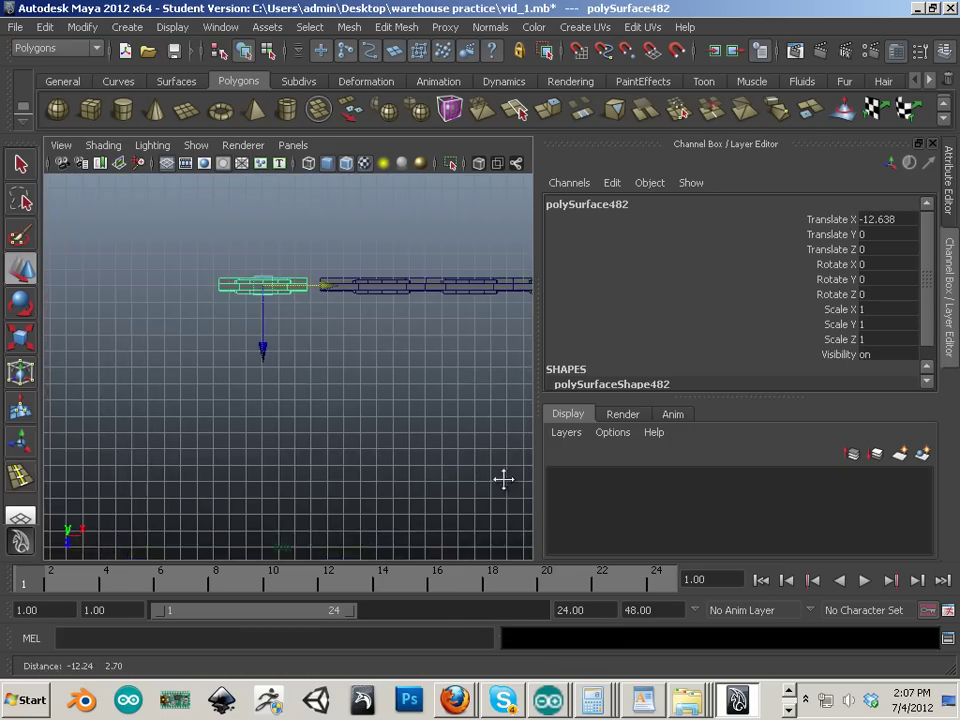
pyautogui.keyDown('alt'); pyautogui.moveTo(335, 440); pyautogui.dragTo(465, 452, button='right'); pyautogui.keyUp('alt')
pyautogui.keyDown('alt'); pyautogui.moveTo(272, 341); pyautogui.dragTo(329, 481, button='middle'); pyautogui.keyUp('alt')
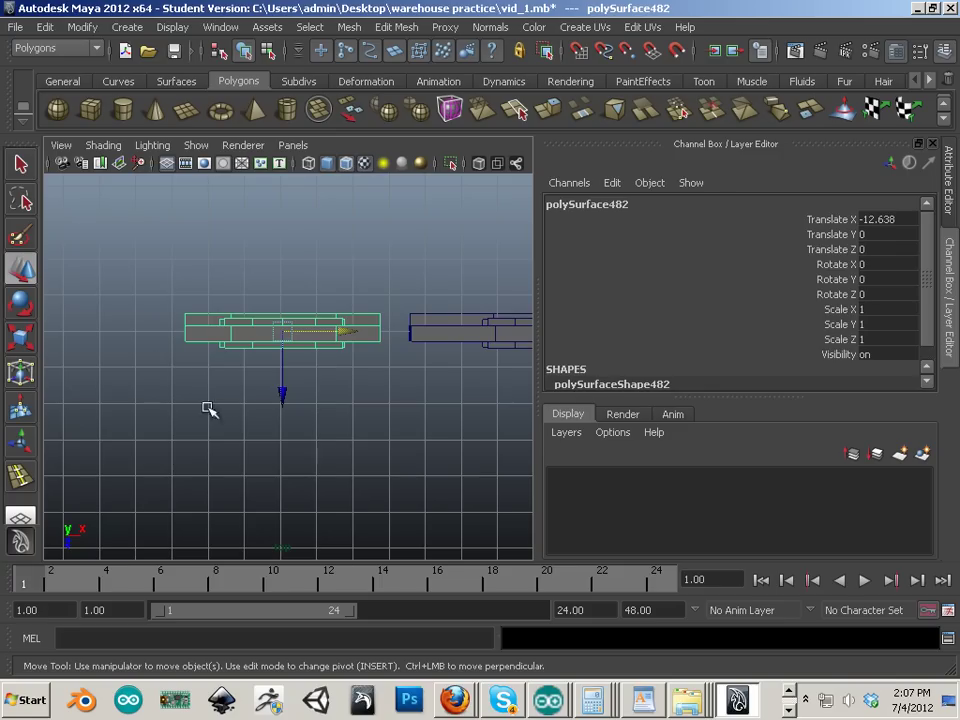
pyautogui.keyDown('alt'); pyautogui.moveTo(222, 428); pyautogui.dragTo(333, 409); pyautogui.keyUp('alt')
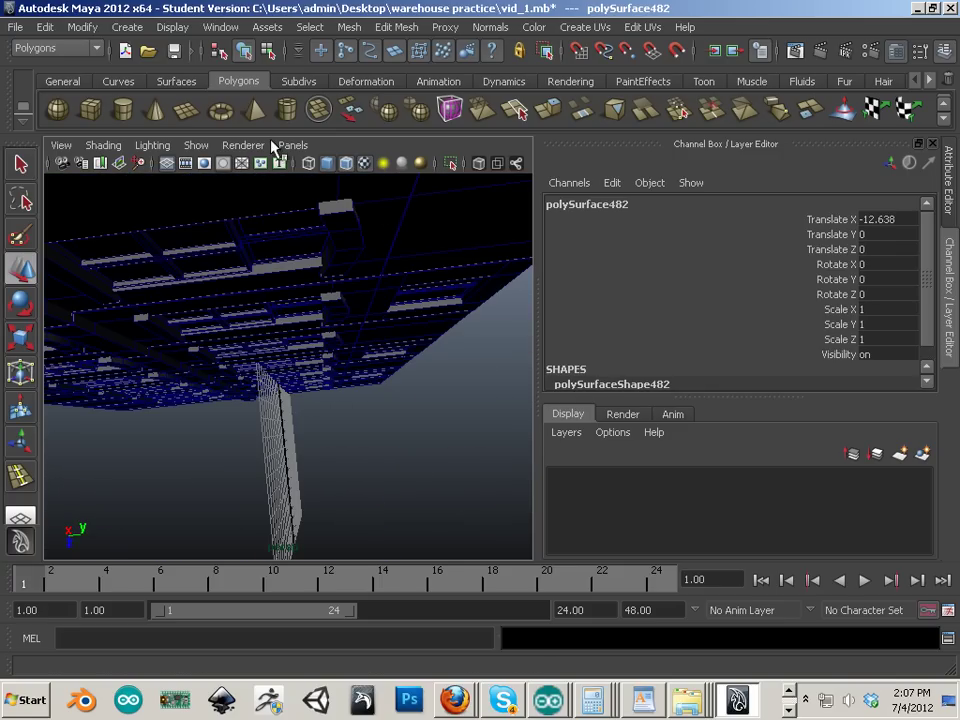
pyautogui.click(293, 145)
pyautogui.moveTo(330, 163)
pyautogui.click(456, 163)
pyautogui.keyDown('alt'); pyautogui.moveTo(413, 230); pyautogui.dragTo(380, 395); pyautogui.keyUp('alt')
pyautogui.press('e')
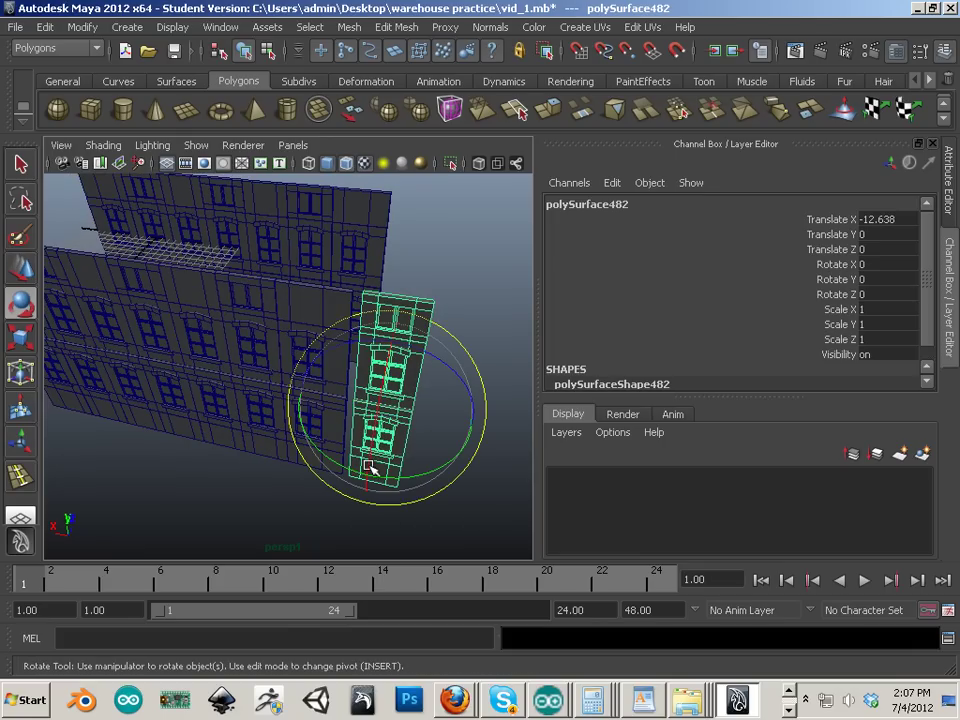
pyautogui.moveTo(371, 467); pyautogui.dragTo(455, 462)
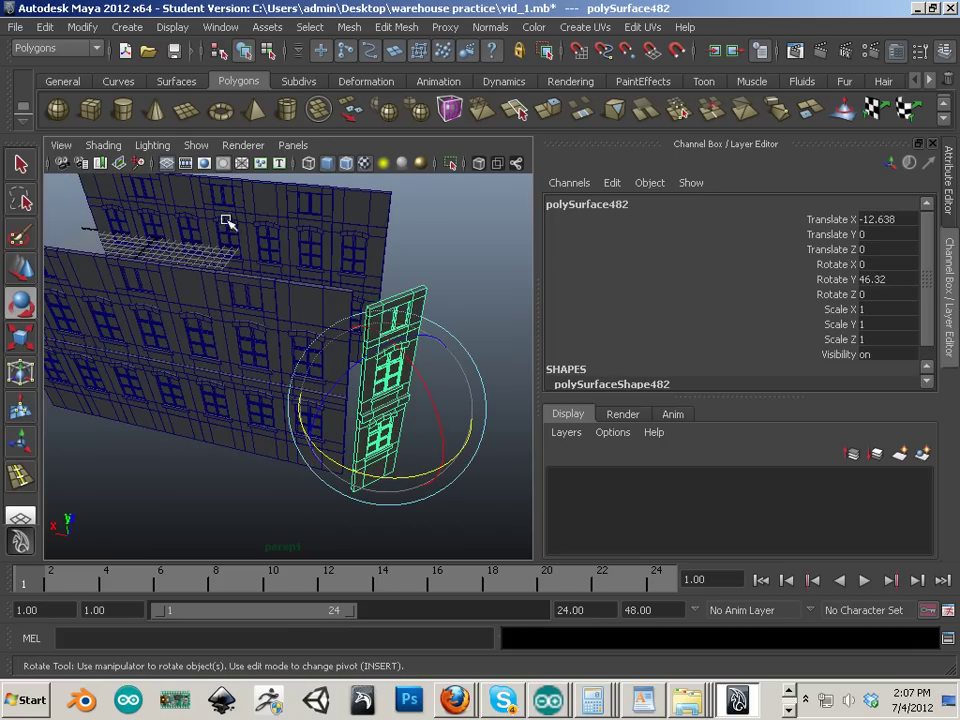
pyautogui.press('space')
pyautogui.press('space')
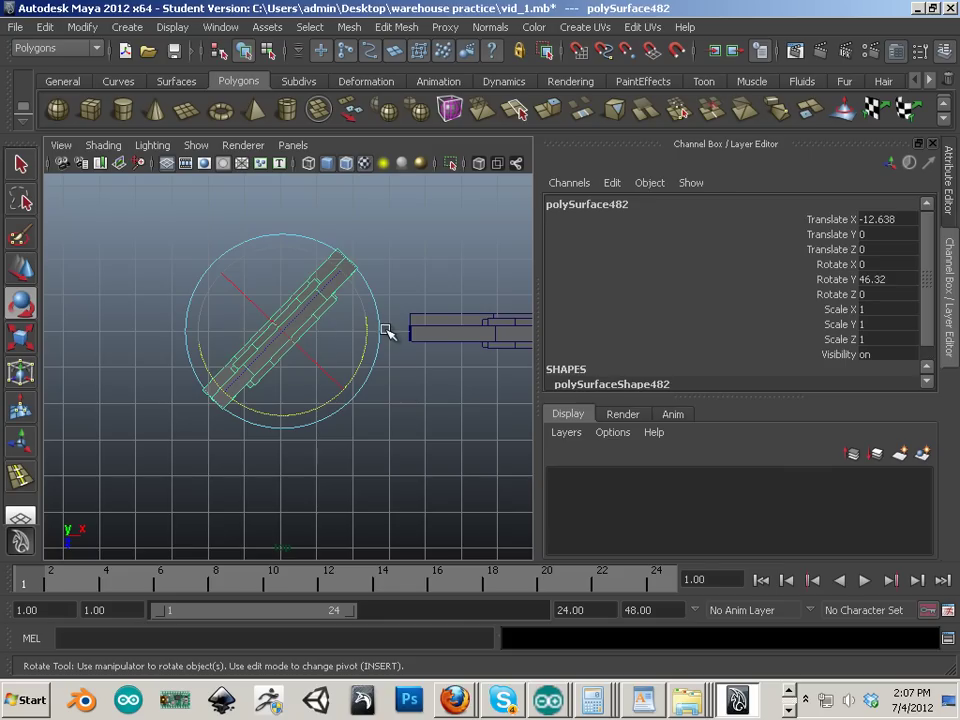
pyautogui.moveTo(372, 292); pyautogui.dragTo(528, 290)
pyautogui.click(317, 302)
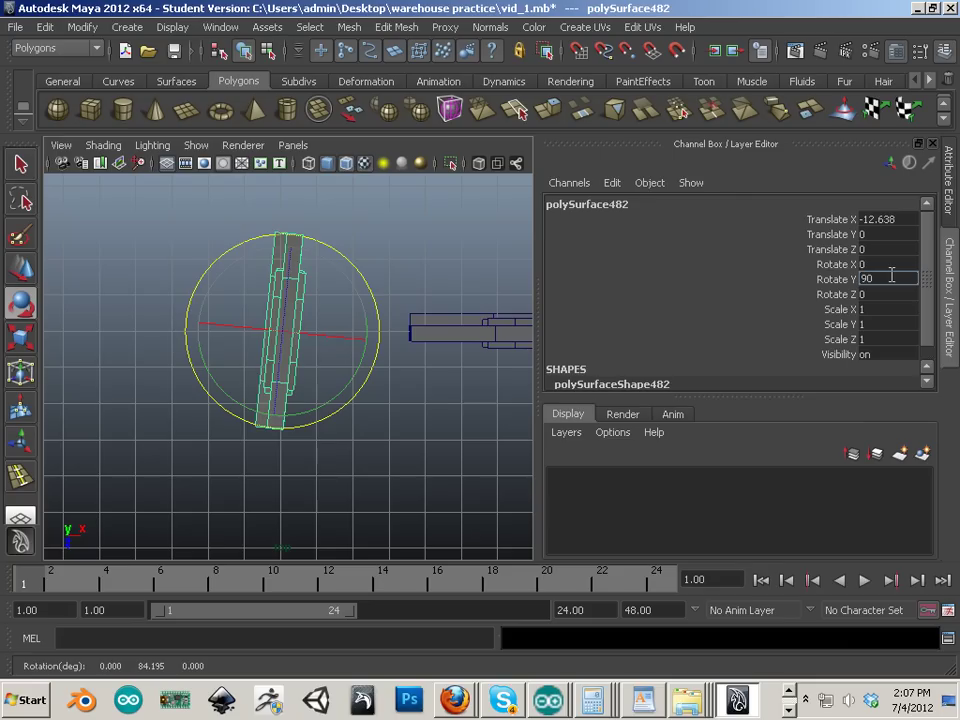
pyautogui.press('Return')
# Move the rotated column against the facade's corner, to about Translate X -9.373 and Translate Z 2.228
pyautogui.click(20, 268)
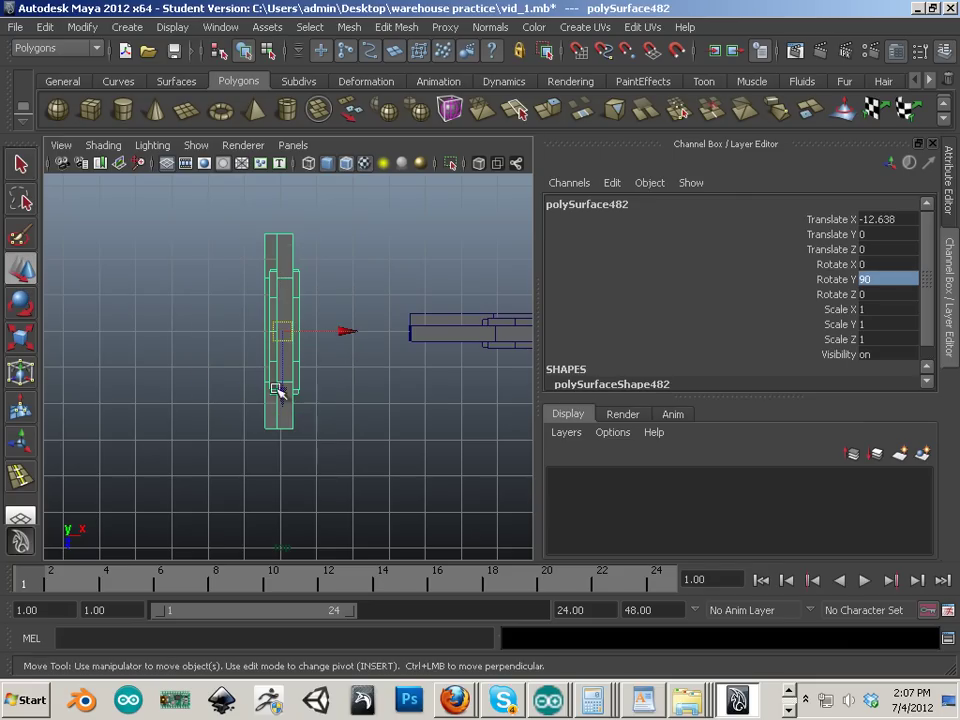
pyautogui.moveTo(279, 392); pyautogui.dragTo(406, 427)
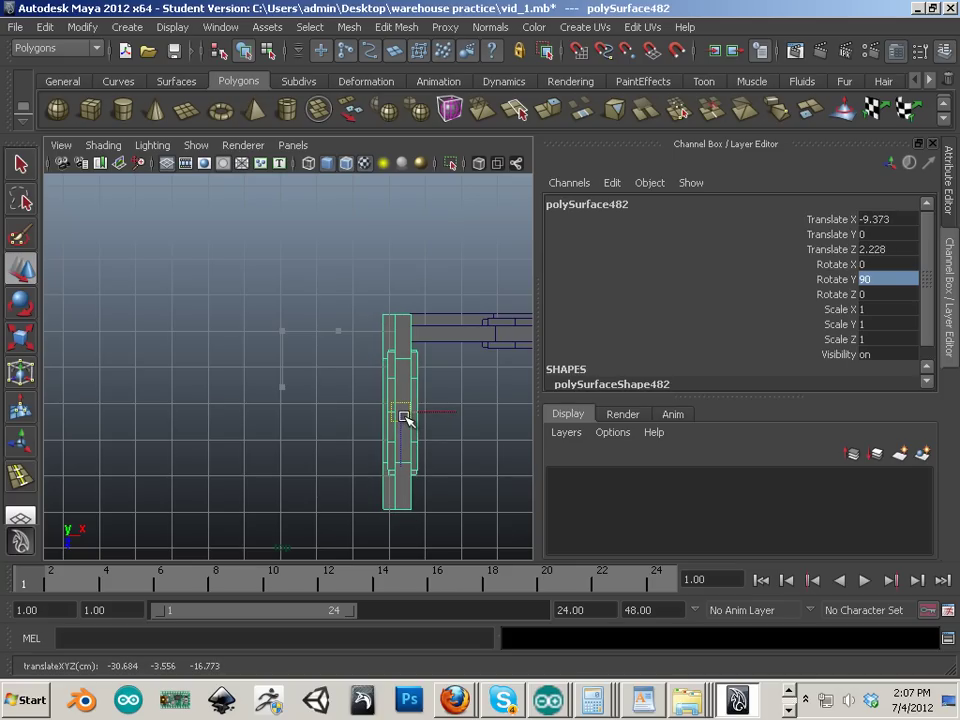
pyautogui.click(236, 431)
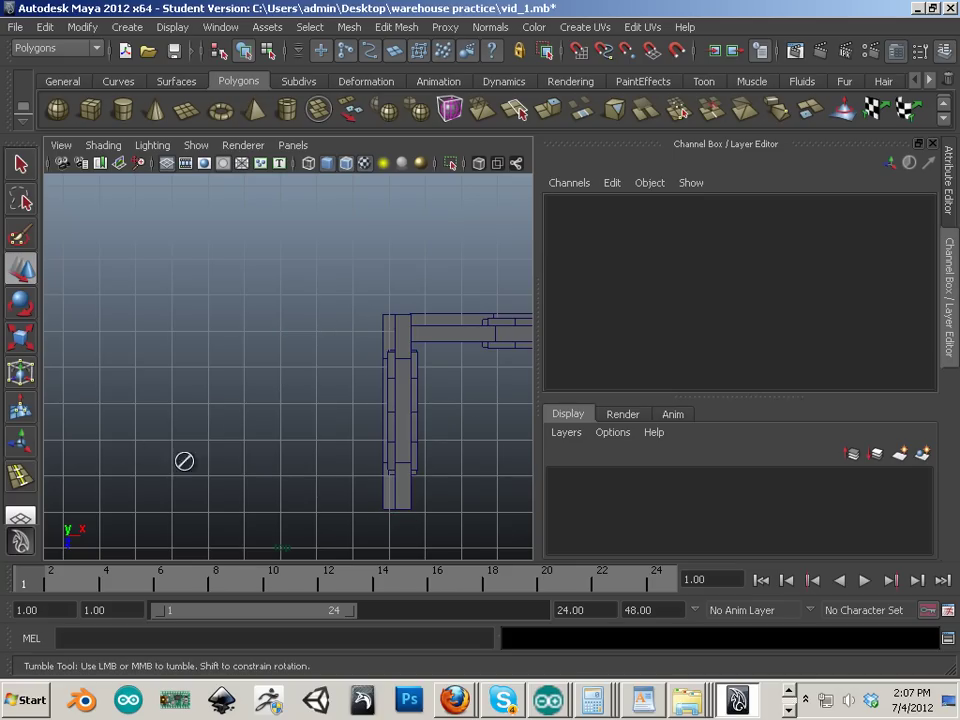
# Duplicate the corner column beside itself at about Translate Z 7.611, then repeat the offset duplicate to add a third column
pyautogui.press('space')
pyautogui.press('space')
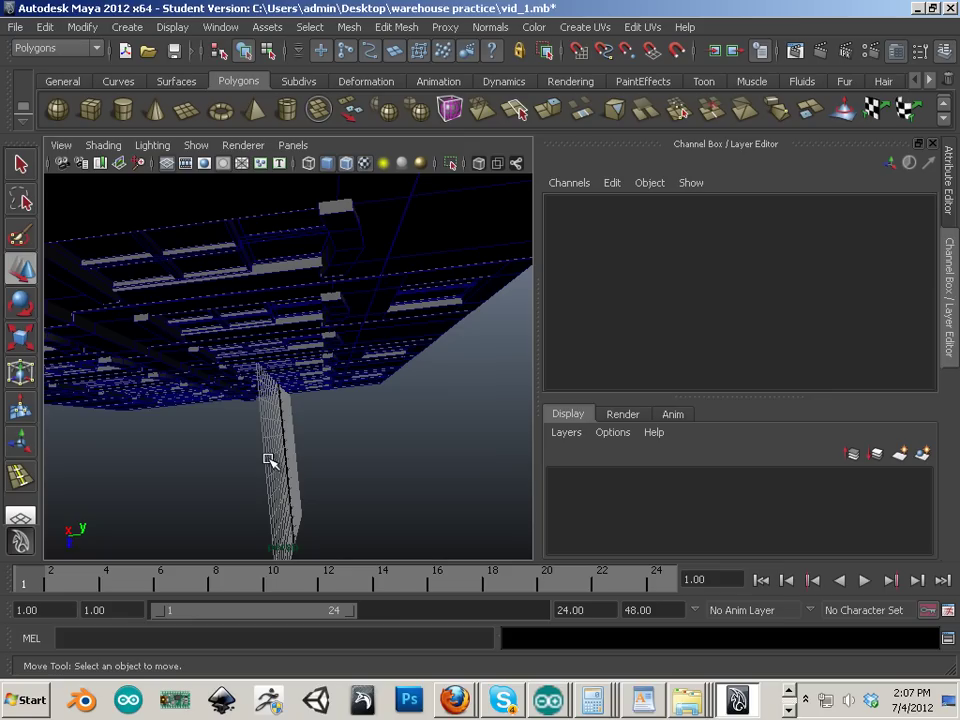
pyautogui.click(300, 147)
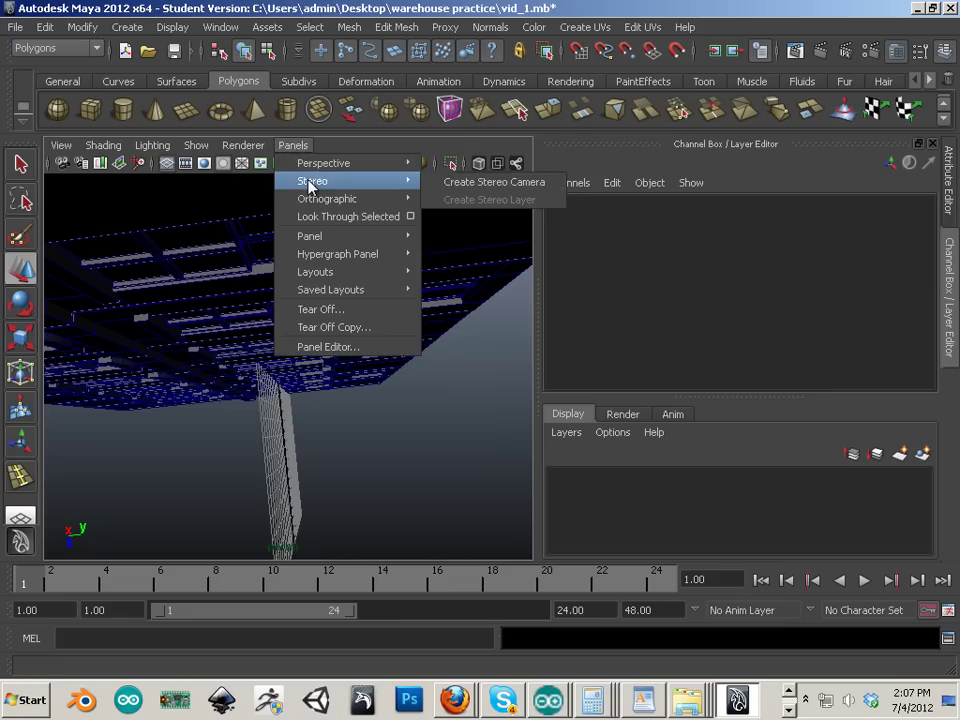
pyautogui.moveTo(317, 163)
pyautogui.click(455, 182)
pyautogui.keyDown('alt'); pyautogui.moveTo(493, 440); pyautogui.dragTo(396, 414, button='right'); pyautogui.keyUp('alt')
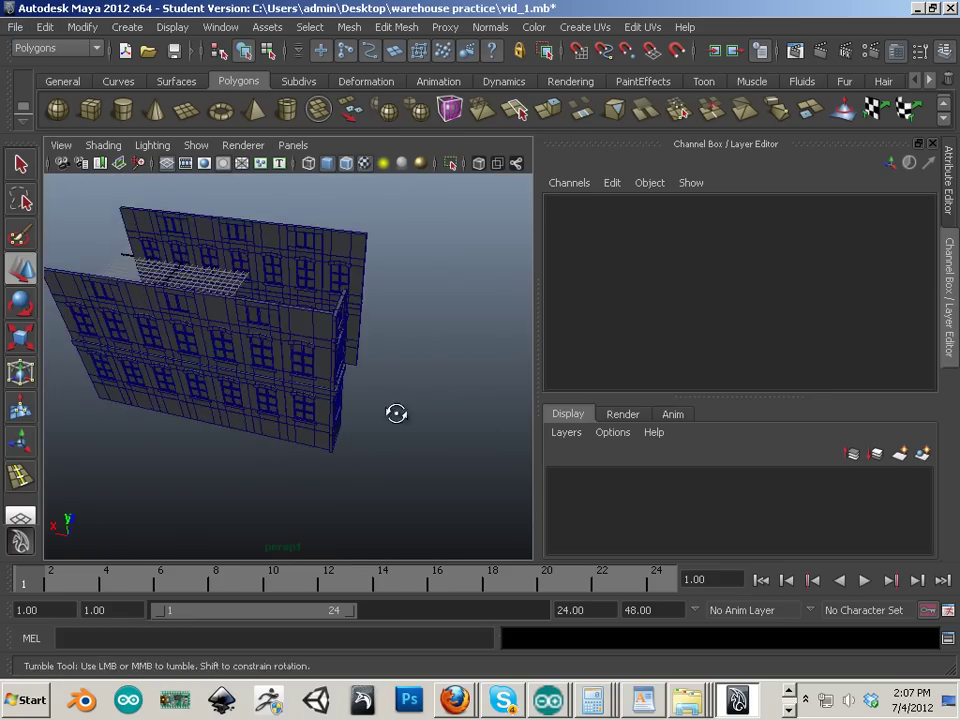
pyautogui.keyDown('alt'); pyautogui.moveTo(396, 414); pyautogui.dragTo(305, 408); pyautogui.keyUp('alt')
pyautogui.keyDown('alt'); pyautogui.moveTo(305, 408); pyautogui.dragTo(365, 411, button='right'); pyautogui.keyUp('alt')
pyautogui.keyDown('alt'); pyautogui.moveTo(365, 411); pyautogui.dragTo(320, 413); pyautogui.keyUp('alt')
pyautogui.keyDown('alt'); pyautogui.moveTo(320, 413); pyautogui.dragTo(243, 415, button='right'); pyautogui.keyUp('alt')
pyautogui.keyDown('alt'); pyautogui.moveTo(243, 418); pyautogui.dragTo(367, 401); pyautogui.keyUp('alt')
pyautogui.click(297, 430)
pyautogui.hotkey('ctrl', 'd')
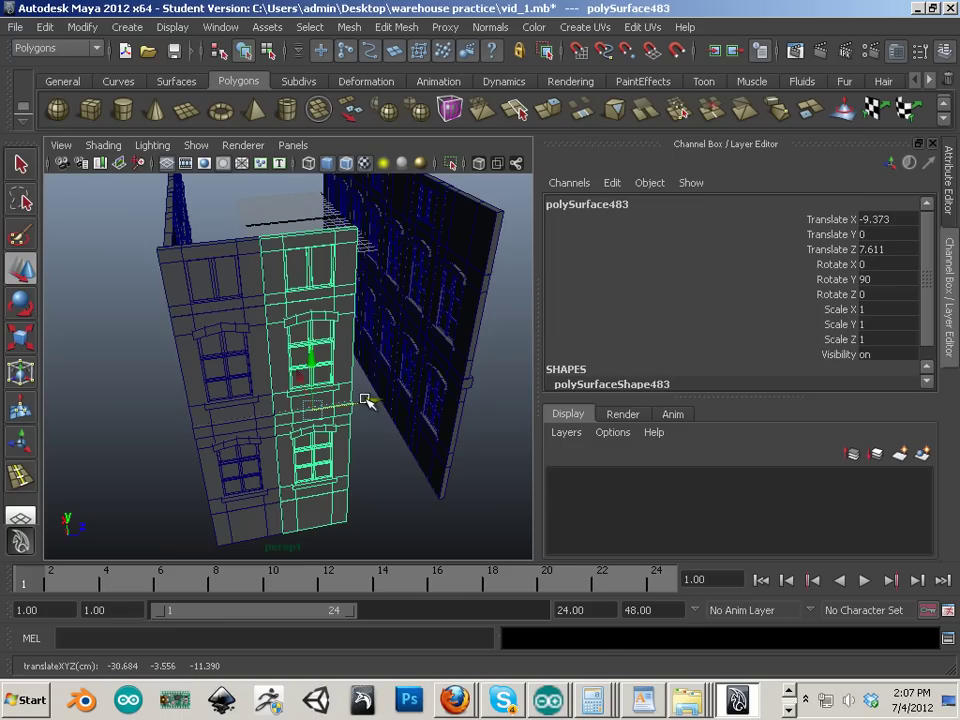
pyautogui.hotkey('shift', 'd')
# Duplicate the third end-wall column and move the copy beside it as the fourth column, at about Translate Z -21.931
pyautogui.keyDown('alt'); pyautogui.moveTo(464, 452); pyautogui.dragTo(436, 424); pyautogui.keyUp('alt')
pyautogui.click(432, 420)
pyautogui.keyDown('alt'); pyautogui.moveTo(436, 424); pyautogui.dragTo(384, 408, button='right'); pyautogui.keyUp('alt')
pyautogui.keyDown('alt'); pyautogui.moveTo(398, 390); pyautogui.dragTo(412, 405); pyautogui.keyUp('alt')
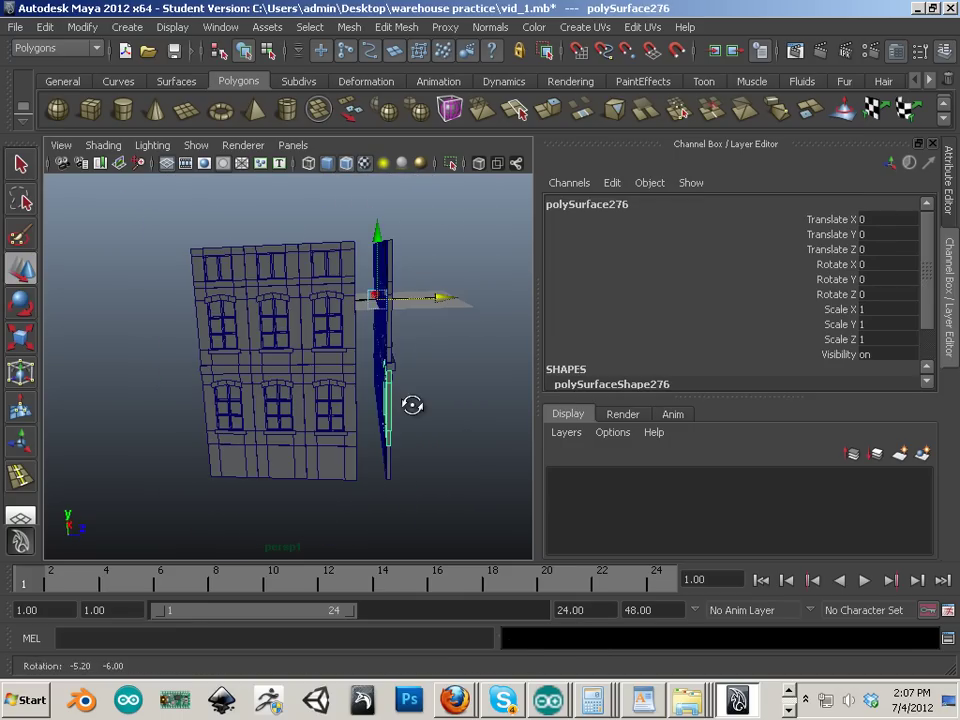
pyautogui.click(347, 354)
pyautogui.hotkey('ctrl', 'd')
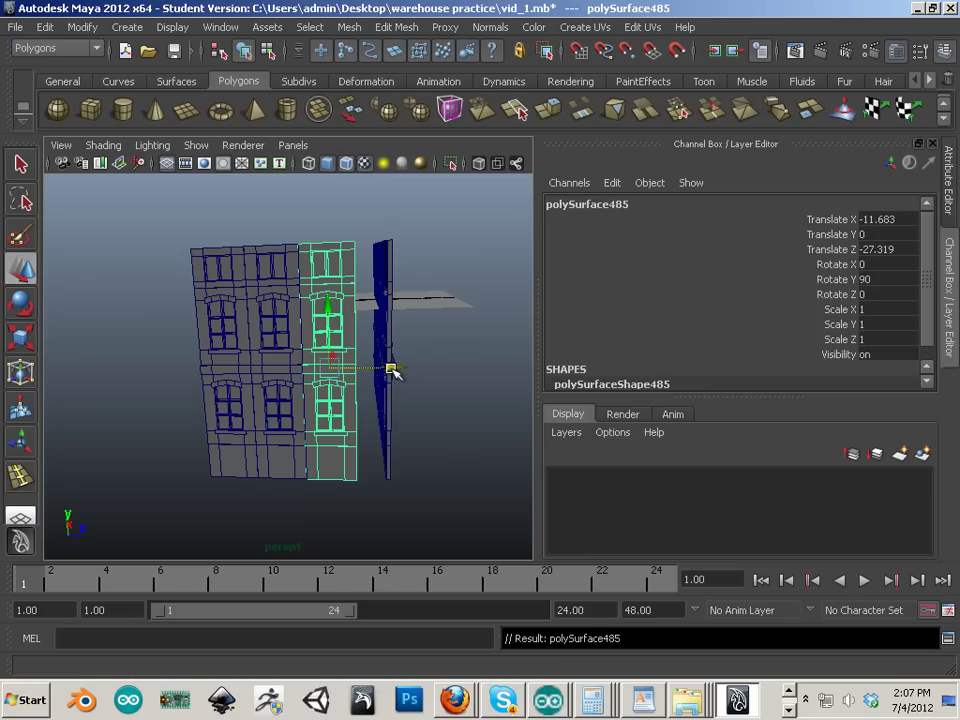
pyautogui.moveTo(392, 368); pyautogui.dragTo(368, 441)
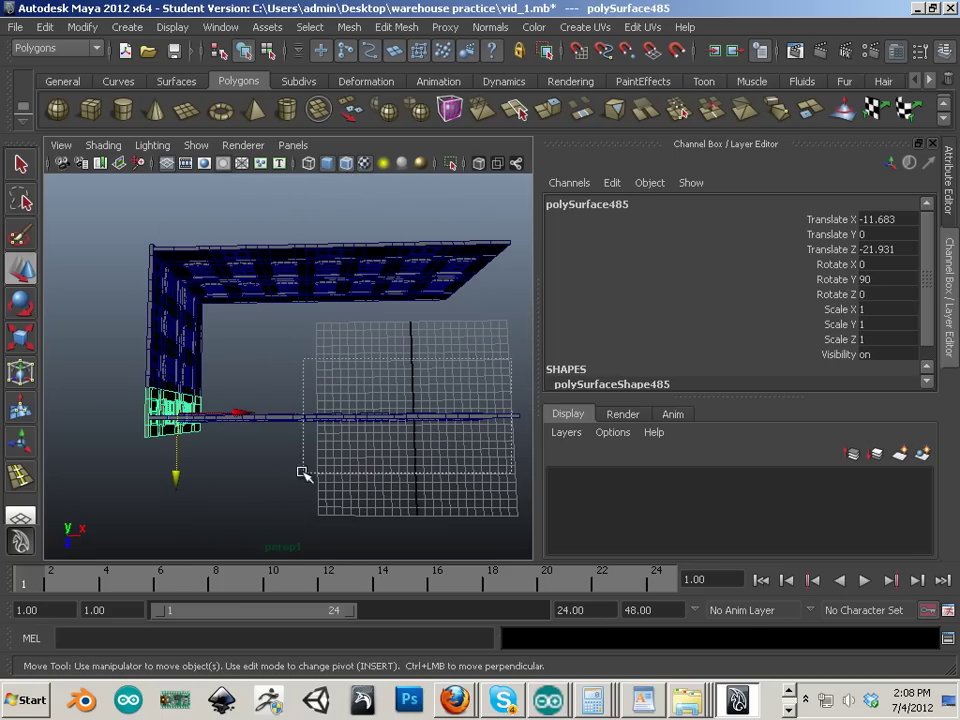
# Select all separated pieces of the original facade, including the missed ones, and combine them into one mesh
pyautogui.moveTo(302, 472); pyautogui.dragTo(293, 472)
pyautogui.keyDown('alt'); pyautogui.moveTo(218, 507); pyautogui.dragTo(321, 484, button='middle'); pyautogui.keyUp('alt')
pyautogui.keyDown('alt'); pyautogui.moveTo(321, 484); pyautogui.dragTo(333, 490); pyautogui.keyUp('alt')
pyautogui.moveTo(364, 353); pyautogui.dragTo(348, 384)
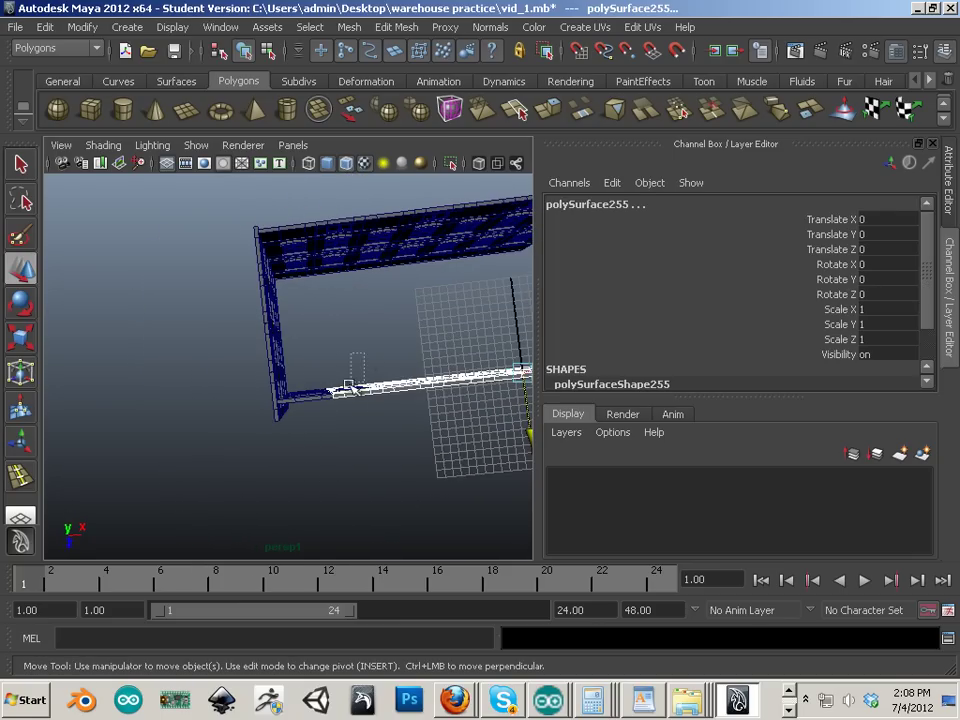
pyautogui.keyDown('shift'); pyautogui.moveTo(307, 455); pyautogui.dragTo(307, 455); pyautogui.keyUp('shift')
pyautogui.click(349, 27)
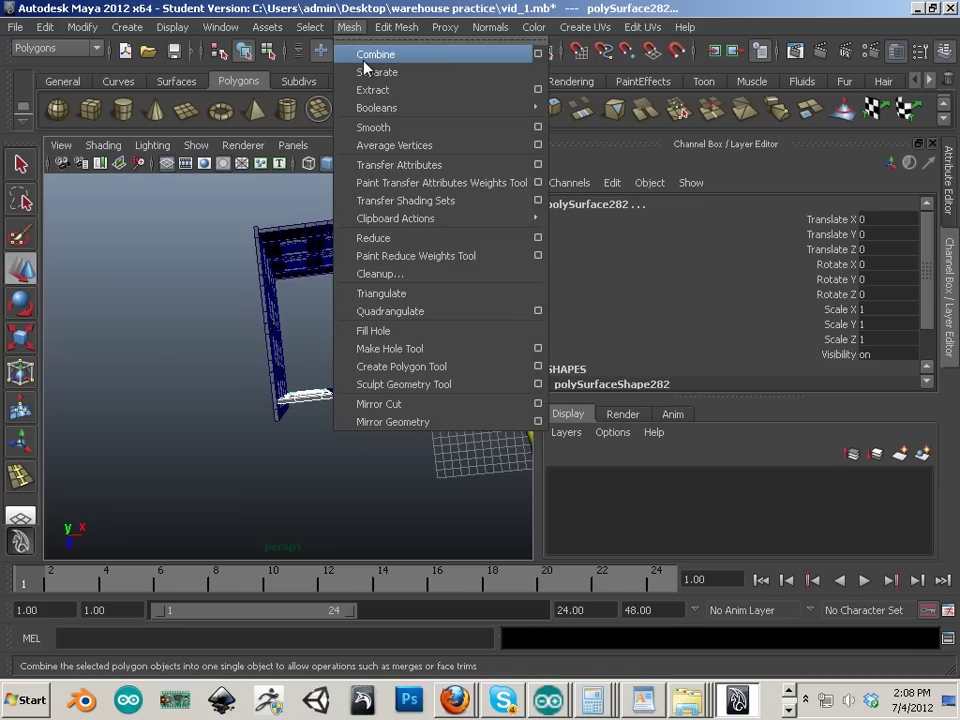
pyautogui.click(375, 56)
pyautogui.keyDown('alt'); pyautogui.moveTo(364, 417); pyautogui.dragTo(378, 361, button='middle'); pyautogui.keyUp('alt')
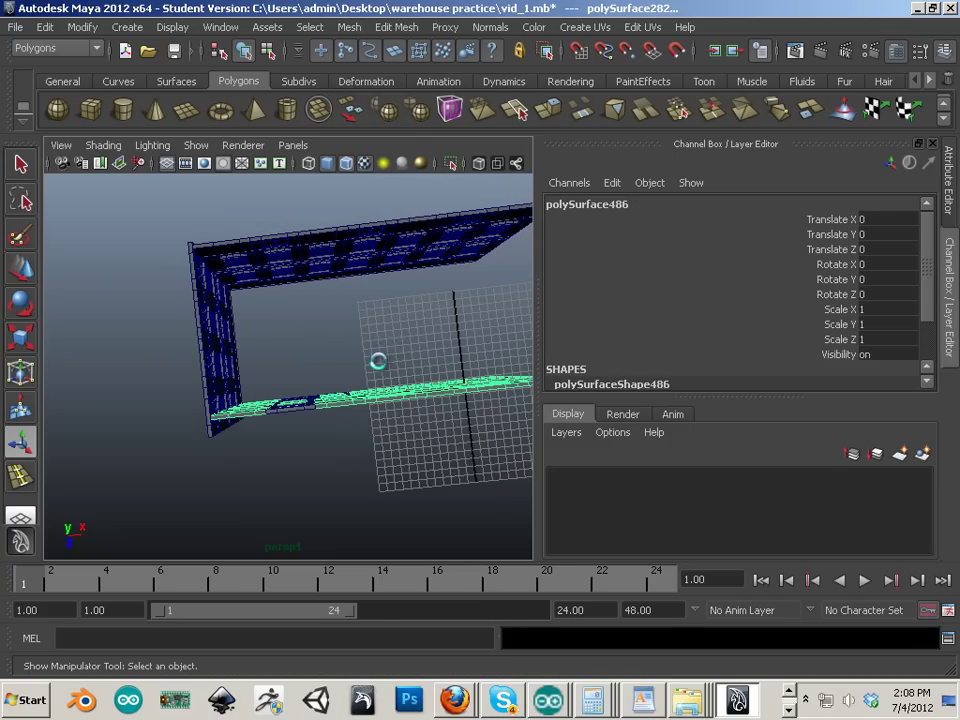
pyautogui.keyDown('shift'); pyautogui.moveTo(276, 453); pyautogui.dragTo(276, 453); pyautogui.keyUp('shift')
pyautogui.click(352, 30)
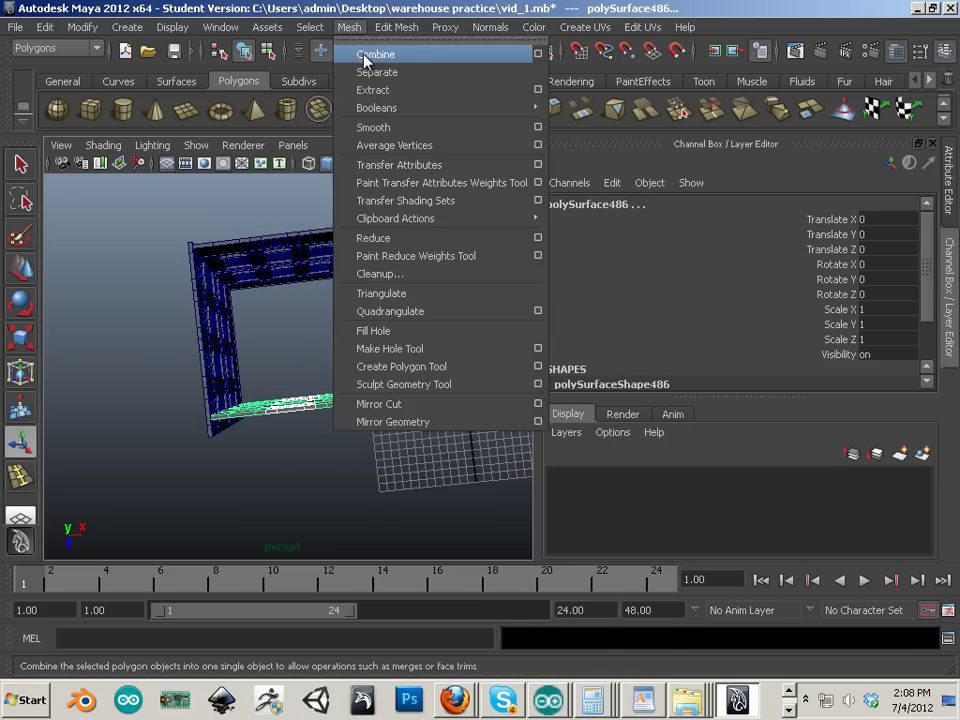
pyautogui.click(375, 56)
# Center the pivot of the combined original facade and move it outward along Z to align with the end wall's outer edge
pyautogui.keyDown('alt'); pyautogui.moveTo(422, 447); pyautogui.dragTo(335, 405); pyautogui.keyUp('alt')
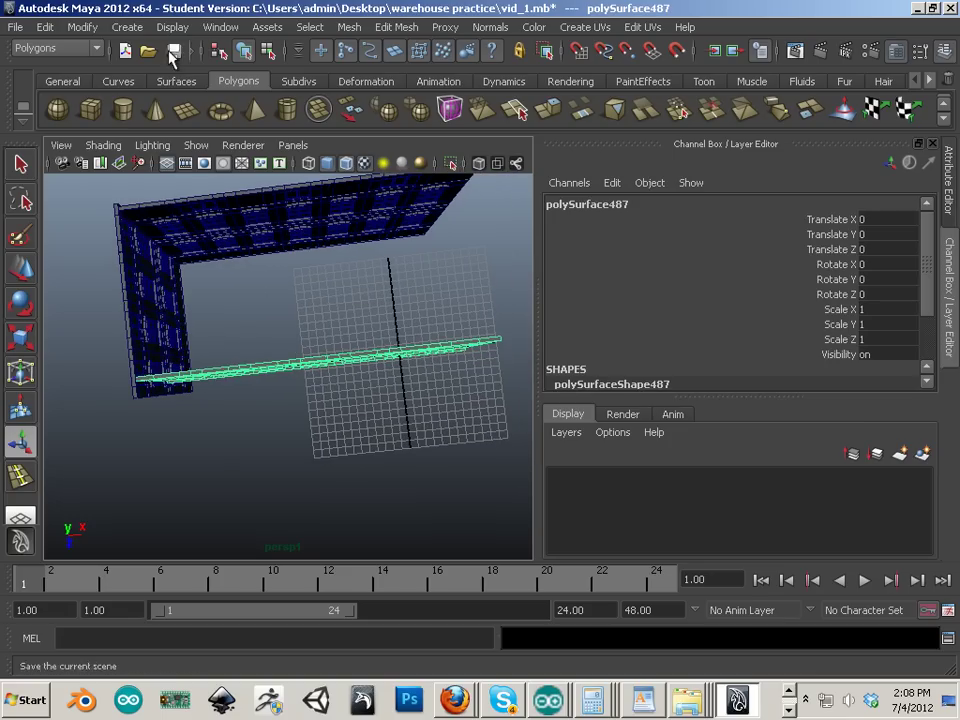
pyautogui.click(82, 27)
pyautogui.click(120, 203)
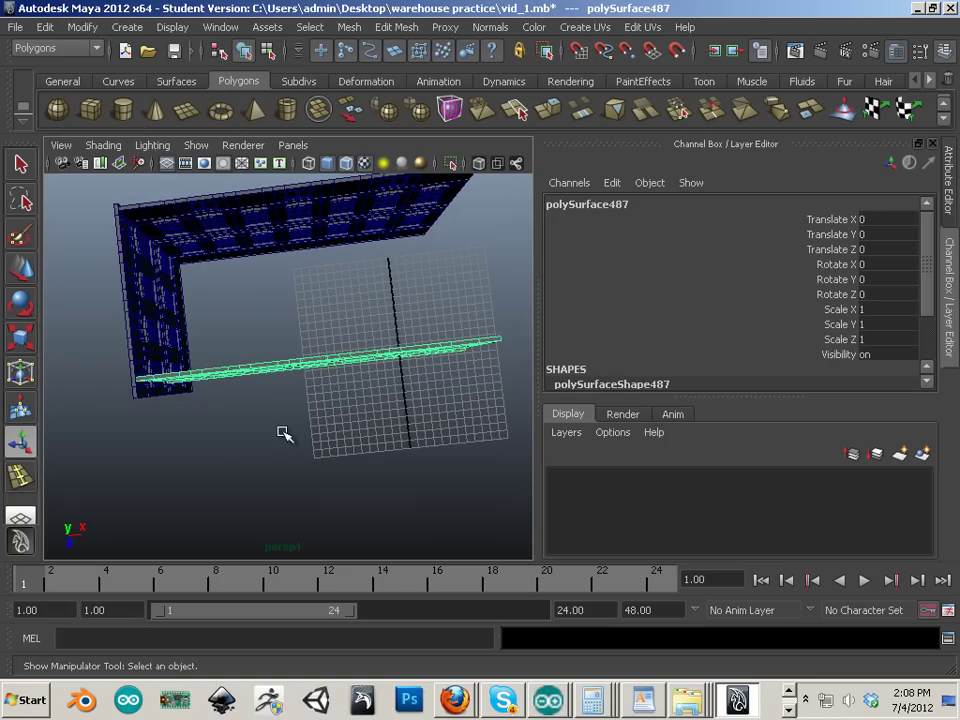
pyautogui.click(15, 268)
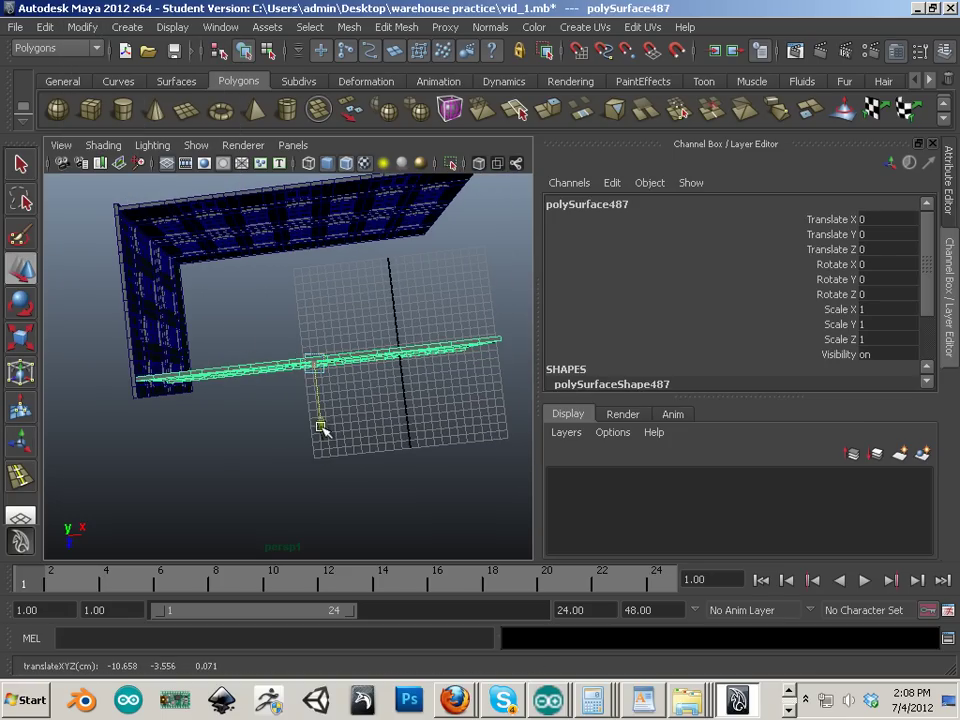
pyautogui.moveTo(321, 429); pyautogui.dragTo(321, 441)
pyautogui.click(253, 475)
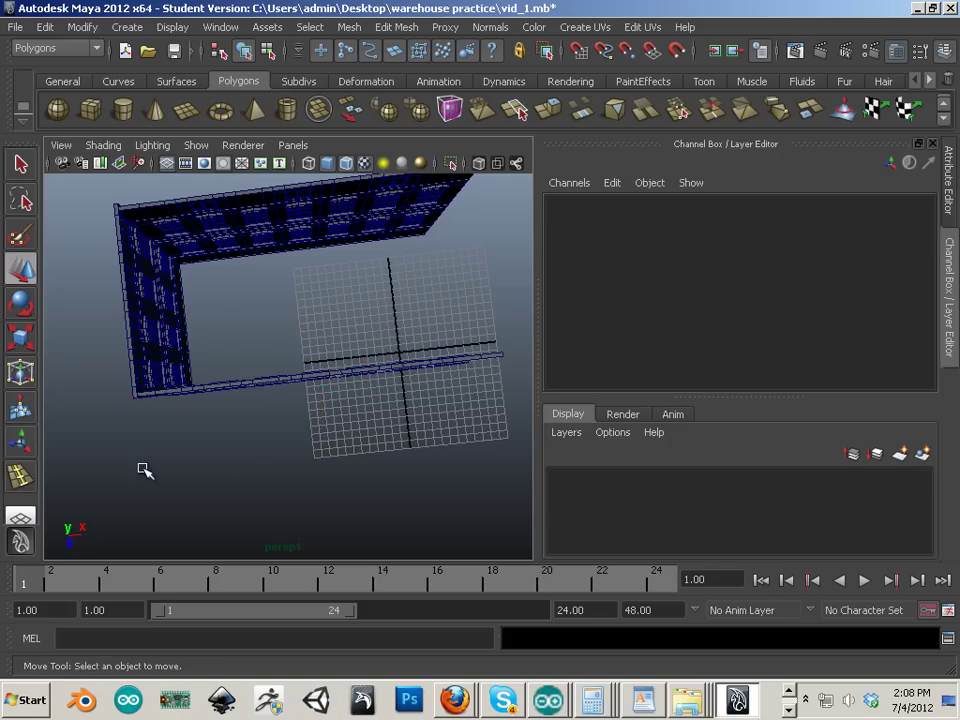
# Duplicate the fourth end-wall column and move the copy outside the building as a spare, at about Translate Z 1.692
pyautogui.keyDown('alt'); pyautogui.moveTo(144, 469); pyautogui.dragTo(328, 343); pyautogui.keyUp('alt')
pyautogui.click(342, 427)
pyautogui.hotkey('ctrl', 'd')
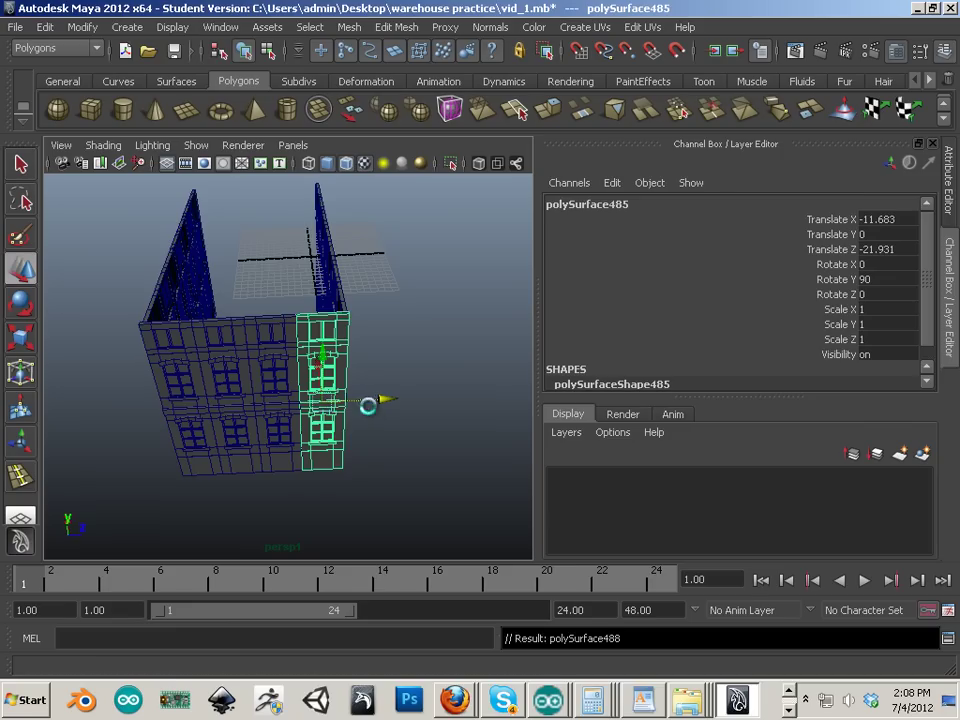
pyautogui.moveTo(380, 402); pyautogui.dragTo(556, 410)
pyautogui.keyDown('alt'); pyautogui.moveTo(312, 430); pyautogui.dragTo(344, 411); pyautogui.keyUp('alt')
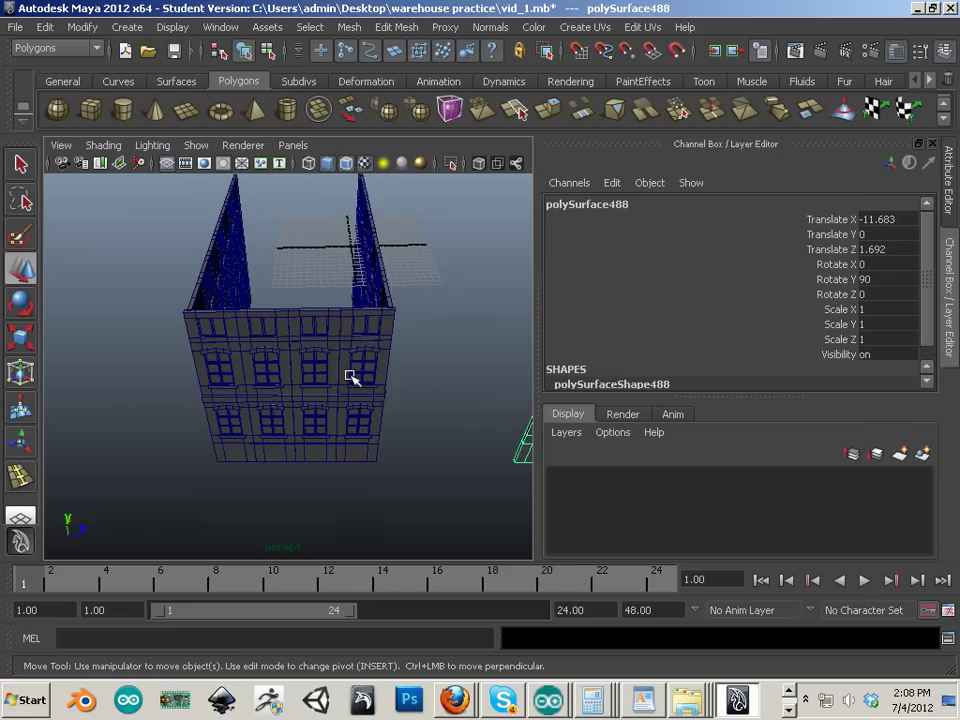
# Select the four window columns of the end wall and combine them into one mesh
pyautogui.click(351, 378)
pyautogui.click(279, 409)
pyautogui.click(225, 405)
pyautogui.click(210, 405)
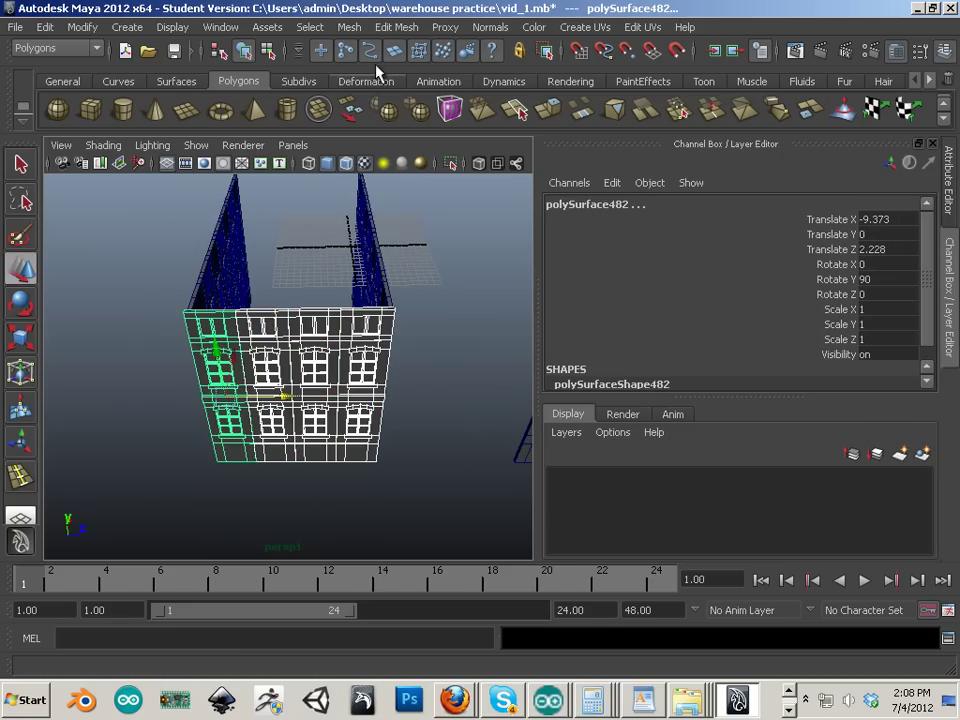
pyautogui.click(349, 27)
pyautogui.click(360, 56)
# Center the pivot of the combined end wall
pyautogui.keyDown('alt'); pyautogui.moveTo(434, 372); pyautogui.dragTo(235, 405); pyautogui.keyUp('alt')
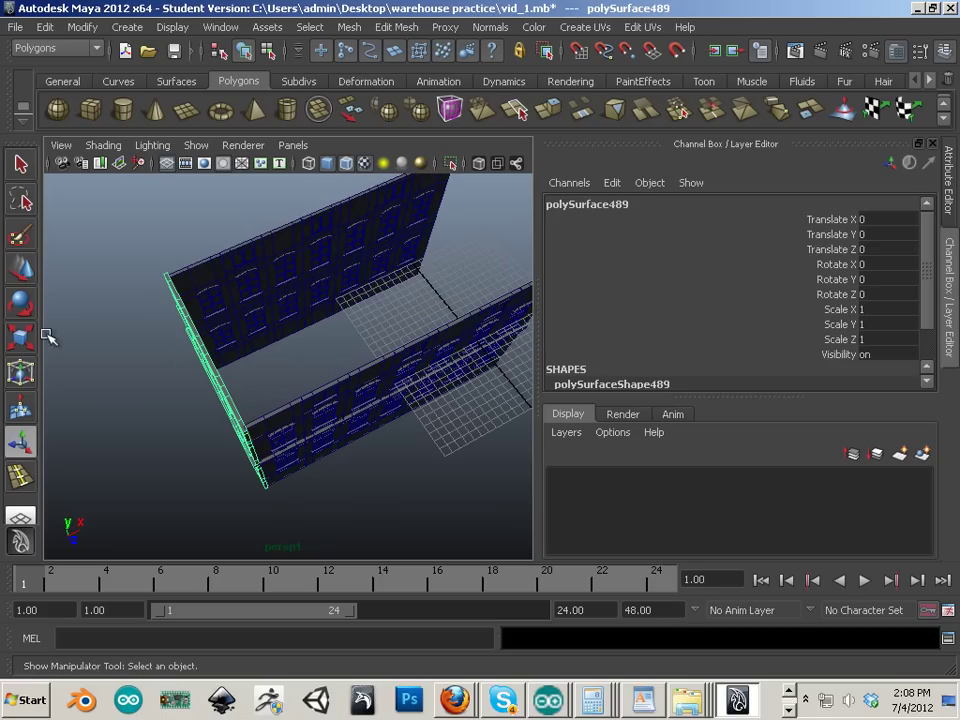
pyautogui.click(28, 272)
pyautogui.click(82, 27)
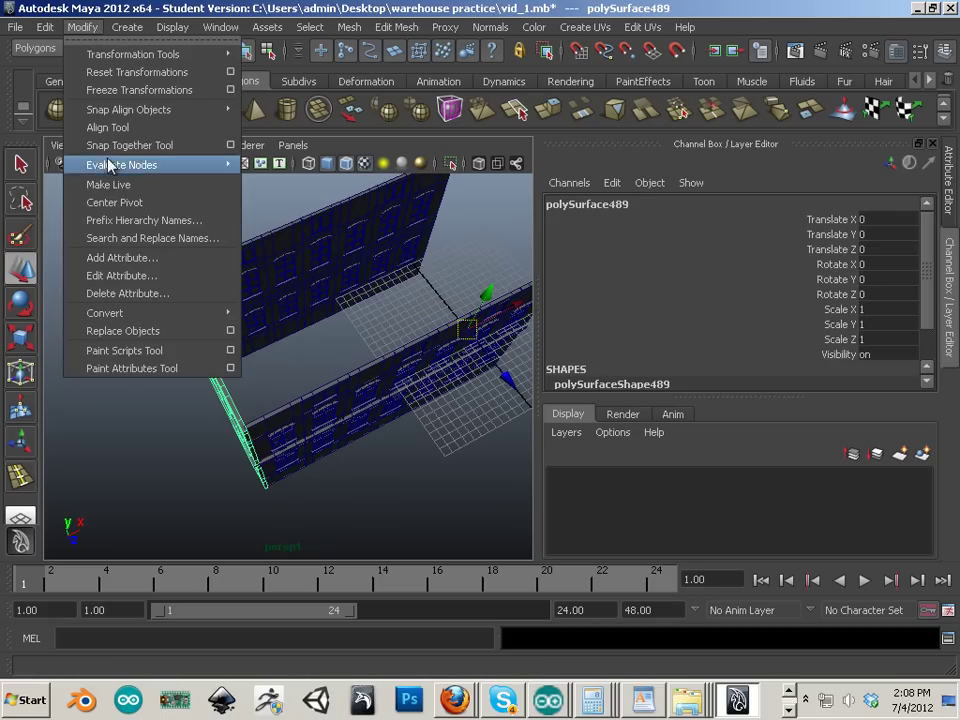
pyautogui.click(113, 203)
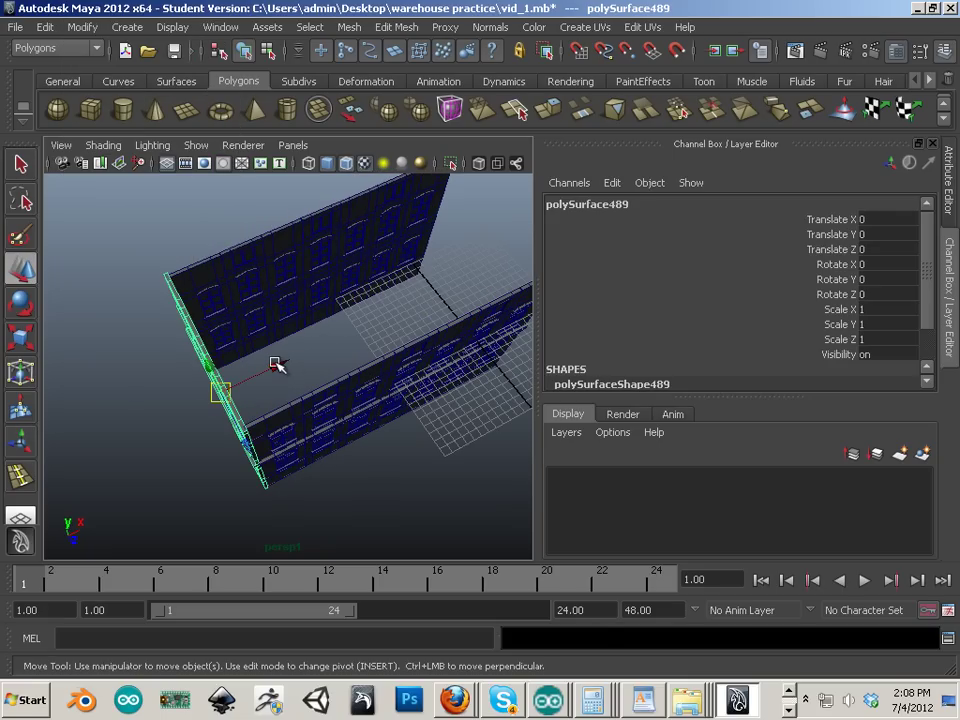
# Duplicate the combined end wall and move the copy along X to the building's open end, at about Translate X 41.25
pyautogui.hotkey('ctrl', 'd')
pyautogui.scroll(-2, 272, 364)
pyautogui.moveTo(272, 364); pyautogui.dragTo(535, 257)
pyautogui.keyDown('alt'); pyautogui.moveTo(535, 257); pyautogui.dragTo(261, 336, button='middle'); pyautogui.keyUp('alt')
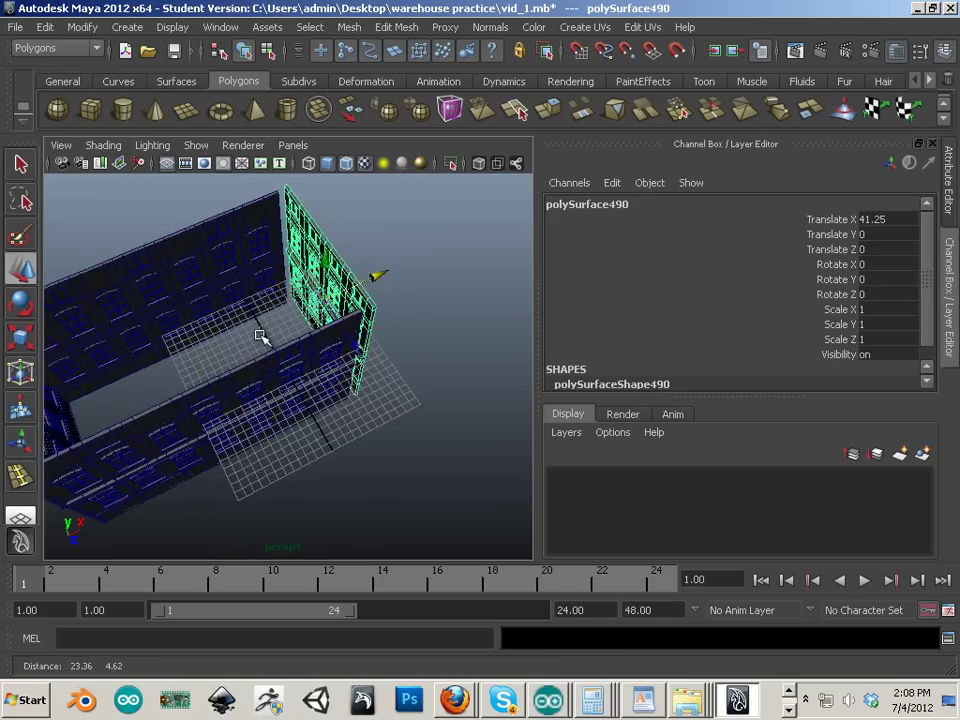
pyautogui.keyDown('alt'); pyautogui.moveTo(261, 336); pyautogui.dragTo(283, 328); pyautogui.keyUp('alt')
pyautogui.keyDown('alt'); pyautogui.moveTo(283, 328); pyautogui.dragTo(397, 348, button='right'); pyautogui.keyUp('alt')
pyautogui.keyDown('alt'); pyautogui.moveTo(397, 348); pyautogui.dragTo(294, 441, button='middle'); pyautogui.keyUp('alt')
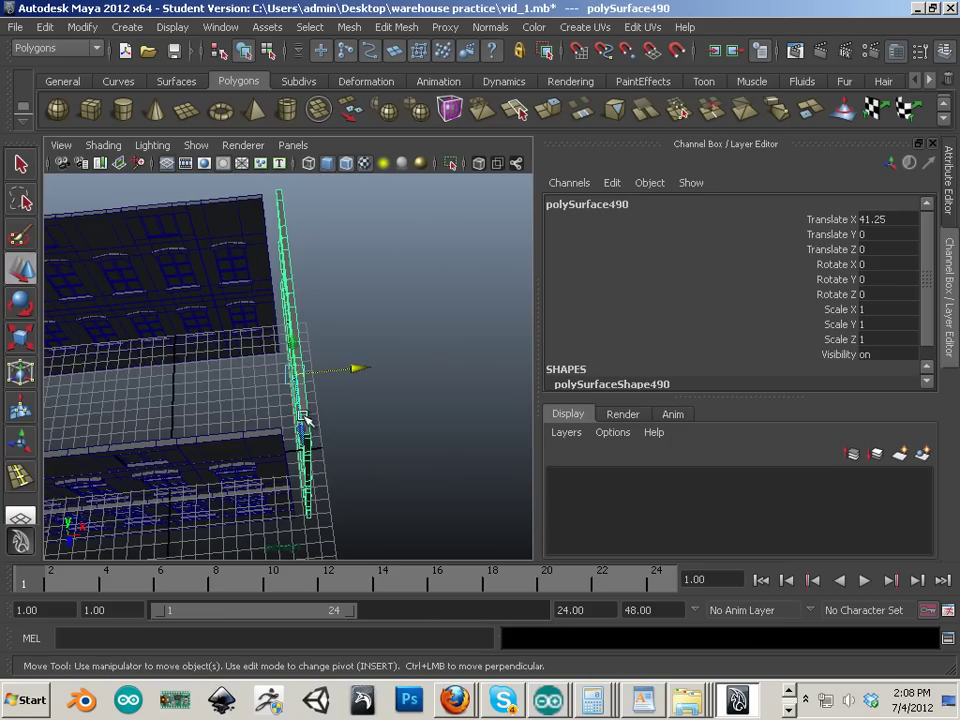
# Mirror the duplicated end wall by setting its Scale X to -1
pyautogui.click(24, 346)
pyautogui.keyDown('alt'); pyautogui.moveTo(165, 381); pyautogui.dragTo(169, 357); pyautogui.keyUp('alt')
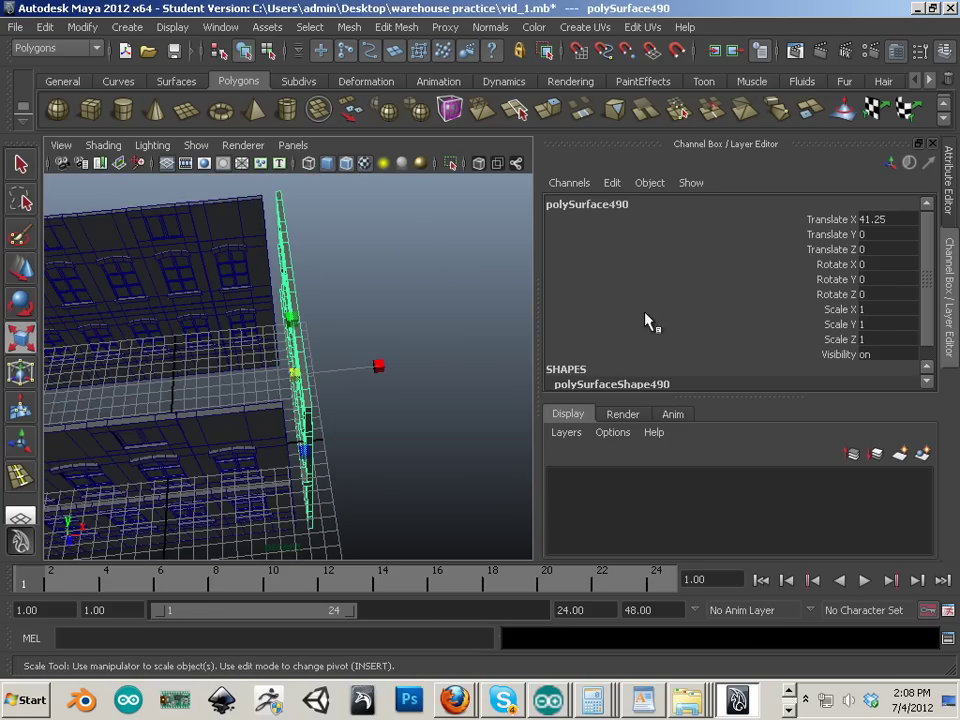
pyautogui.doubleClick(868, 310)
pyautogui.press('Return')
# Move the mirrored end wall inward against the ends of the long facades, at about Translate X 39.936
pyautogui.keyDown('alt'); pyautogui.moveTo(470, 288); pyautogui.dragTo(360, 278); pyautogui.keyUp('alt')
pyautogui.click(33, 275)
pyautogui.moveTo(338, 392); pyautogui.dragTo(322, 390)
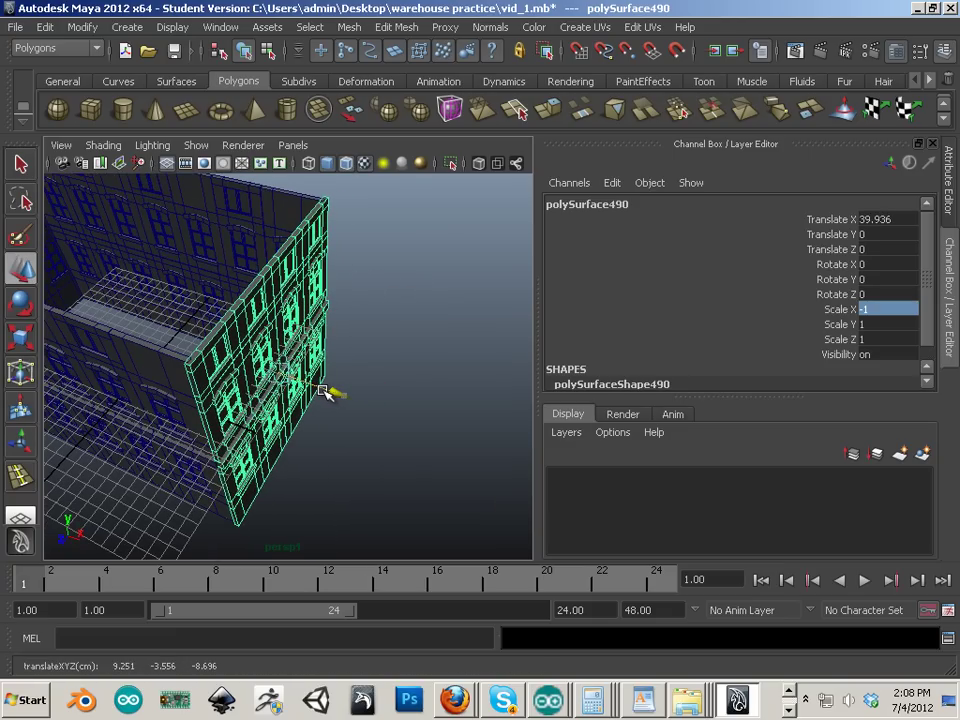
# Shift the mirrored end wall slightly along Z to line up with the facade corners, at about Translate Z -0.116, and deselect it
pyautogui.keyDown('alt'); pyautogui.moveTo(178, 333); pyautogui.dragTo(259, 304); pyautogui.keyUp('alt')
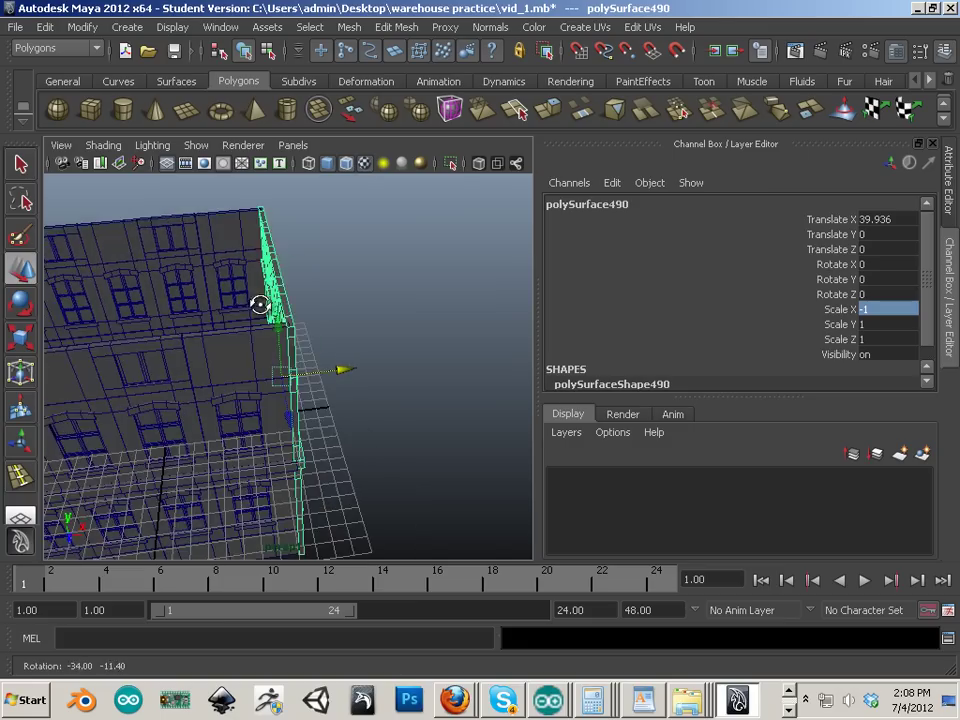
pyautogui.keyDown('alt'); pyautogui.moveTo(259, 304); pyautogui.dragTo(370, 376, button='right'); pyautogui.keyUp('alt')
pyautogui.keyDown('alt'); pyautogui.moveTo(370, 376); pyautogui.dragTo(388, 401, button='middle'); pyautogui.keyUp('alt')
pyautogui.keyDown('alt'); pyautogui.moveTo(388, 401); pyautogui.dragTo(343, 436, button='right'); pyautogui.keyUp('alt')
pyautogui.keyDown('alt'); pyautogui.moveTo(341, 434); pyautogui.dragTo(264, 440); pyautogui.keyUp('alt')
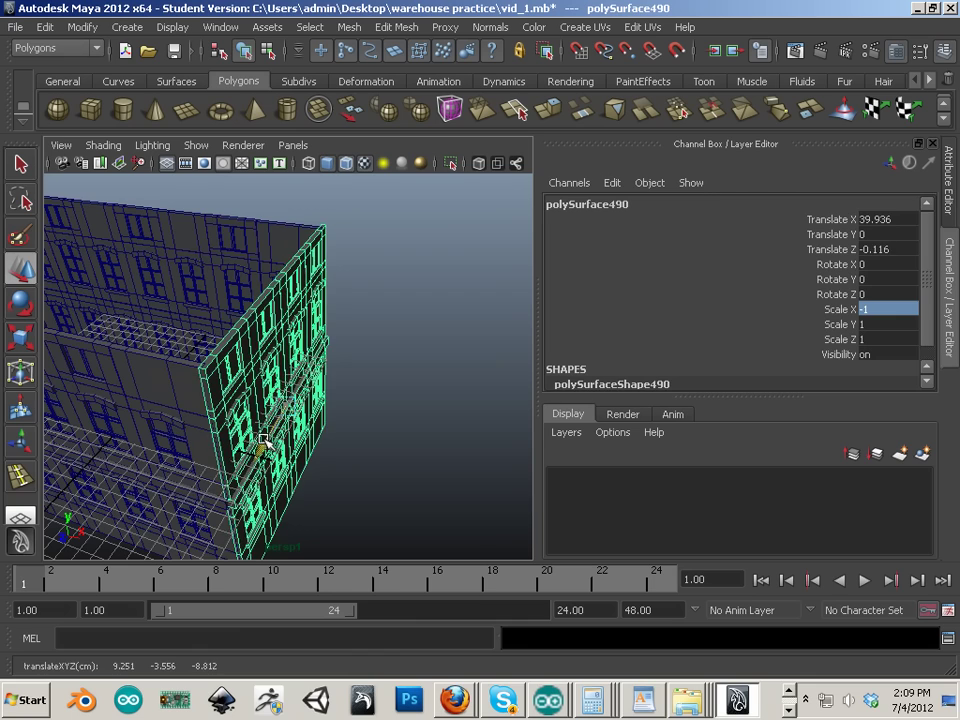
pyautogui.click(358, 473)
# Examine the closed building from inside, above and outside, checking how the new end wall meets the long facades at the corners
pyautogui.keyDown('alt'); pyautogui.moveTo(392, 463); pyautogui.dragTo(288, 436); pyautogui.keyUp('alt')
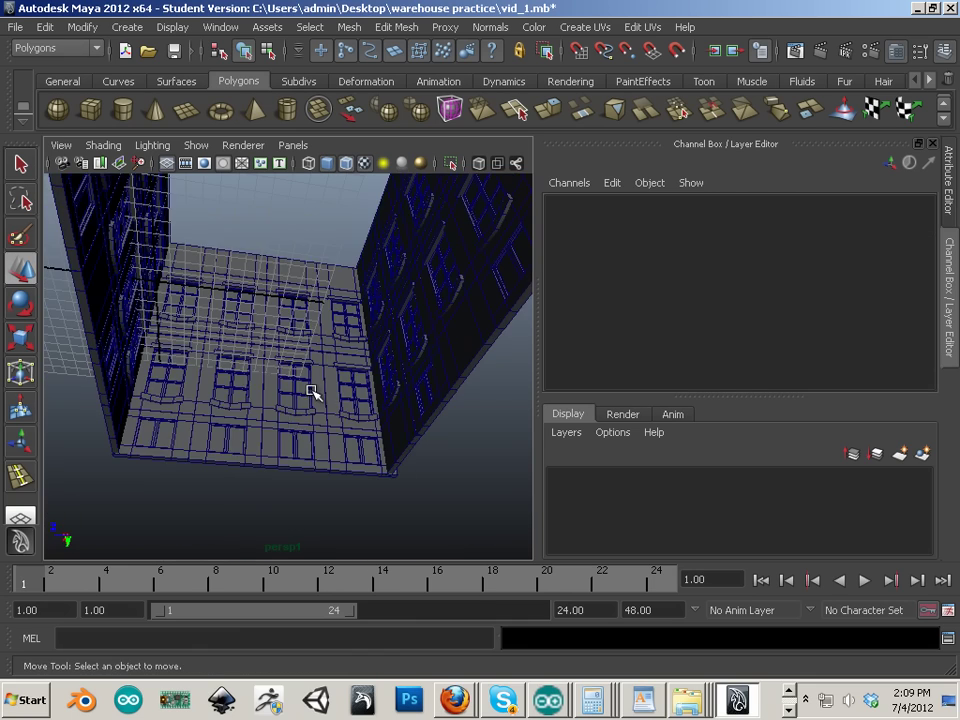
pyautogui.keyDown('alt'); pyautogui.moveTo(312, 391); pyautogui.dragTo(256, 397); pyautogui.keyUp('alt')
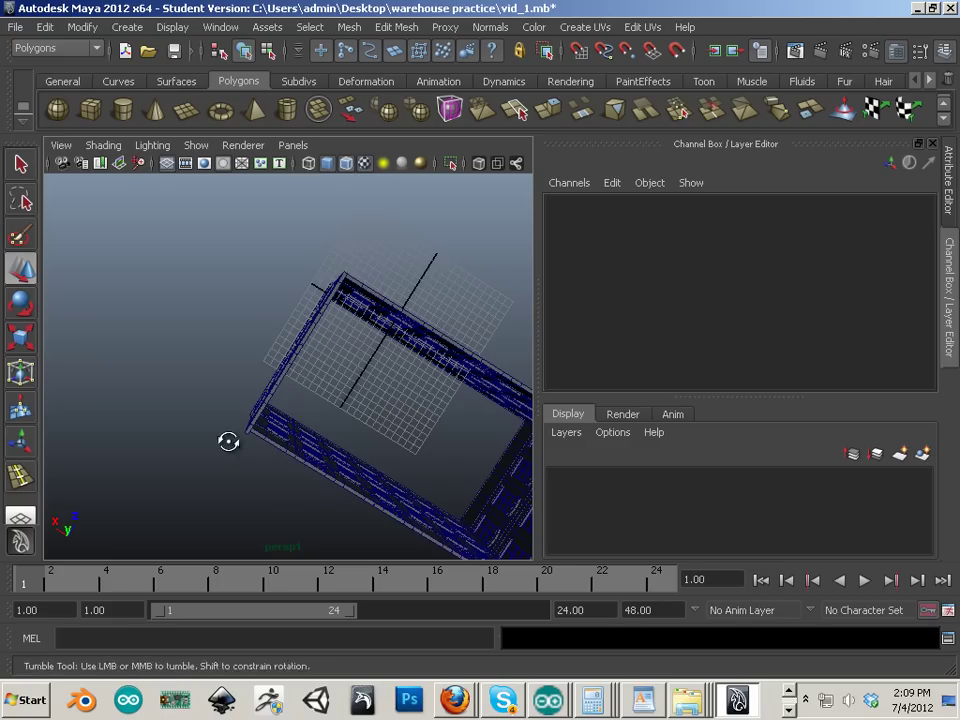
pyautogui.keyDown('alt'); pyautogui.moveTo(228, 441); pyautogui.dragTo(404, 167); pyautogui.keyUp('alt')
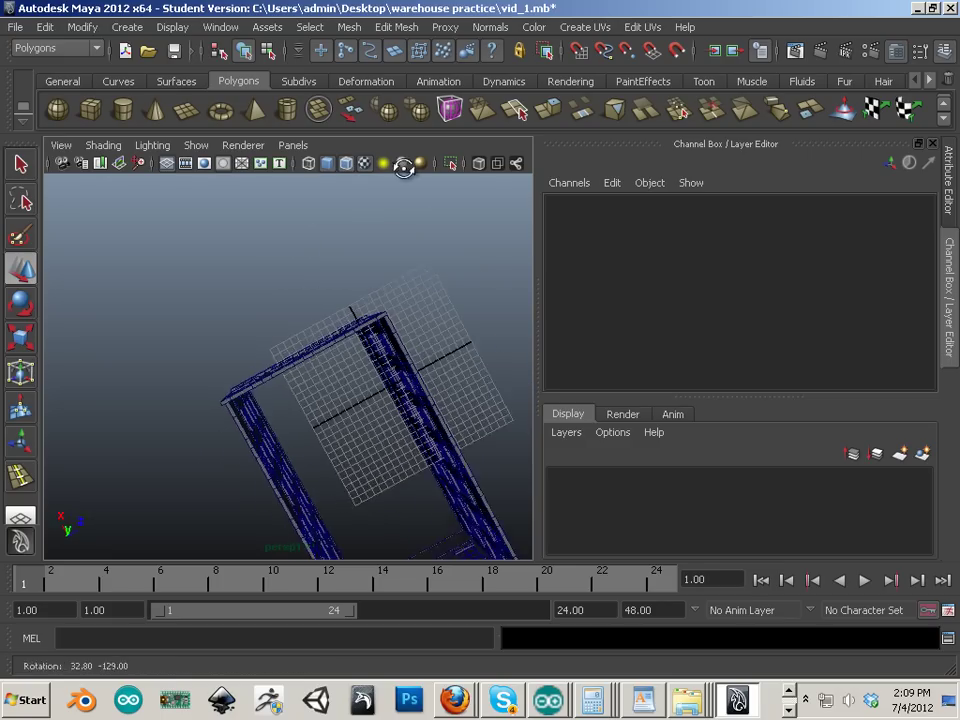
pyautogui.keyDown('alt'); pyautogui.moveTo(404, 167); pyautogui.dragTo(299, 360, button='right'); pyautogui.keyUp('alt')
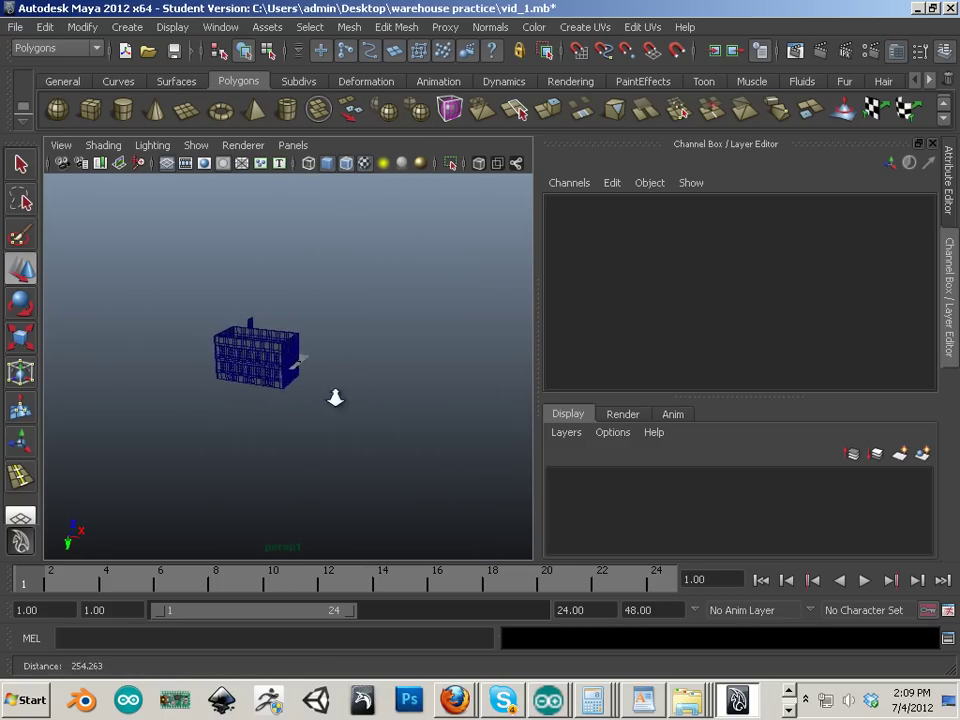
pyautogui.keyDown('alt'); pyautogui.moveTo(335, 398); pyautogui.dragTo(454, 489, button='right'); pyautogui.keyUp('alt')
pyautogui.keyDown('alt'); pyautogui.moveTo(454, 489); pyautogui.dragTo(250, 323); pyautogui.keyUp('alt')
pyautogui.keyDown('alt'); pyautogui.moveTo(207, 426); pyautogui.dragTo(210, 361); pyautogui.keyUp('alt')
pyautogui.keyDown('alt'); pyautogui.moveTo(210, 361); pyautogui.dragTo(261, 321, button='middle'); pyautogui.keyUp('alt')
pyautogui.keyDown('alt'); pyautogui.moveTo(261, 321); pyautogui.dragTo(186, 250); pyautogui.keyUp('alt')
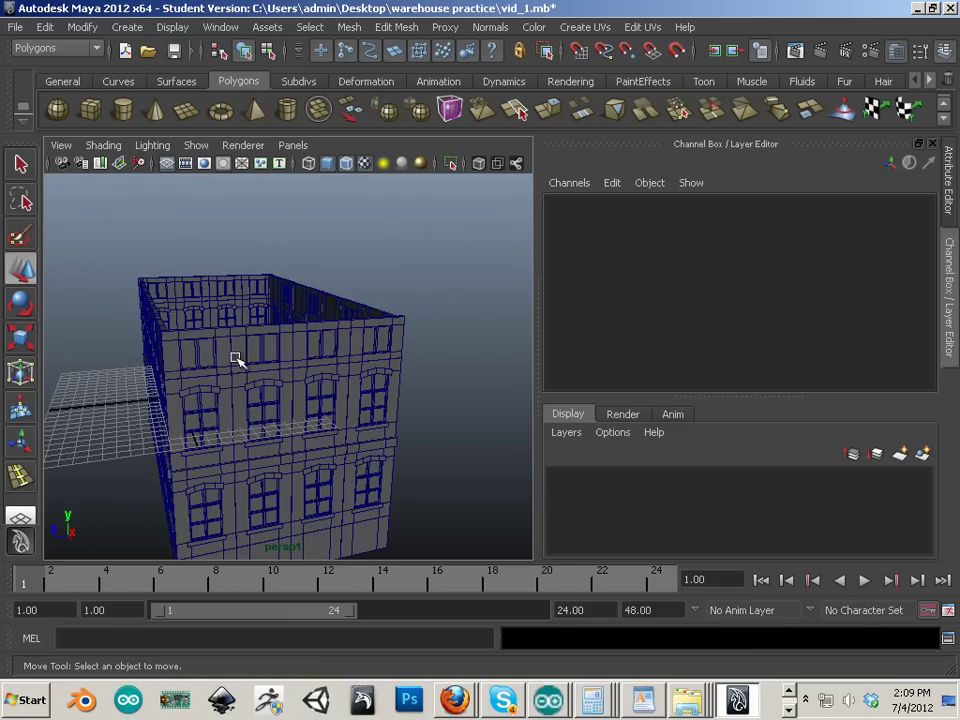
pyautogui.keyDown('alt'); pyautogui.moveTo(420, 420); pyautogui.dragTo(328, 422); pyautogui.keyUp('alt')
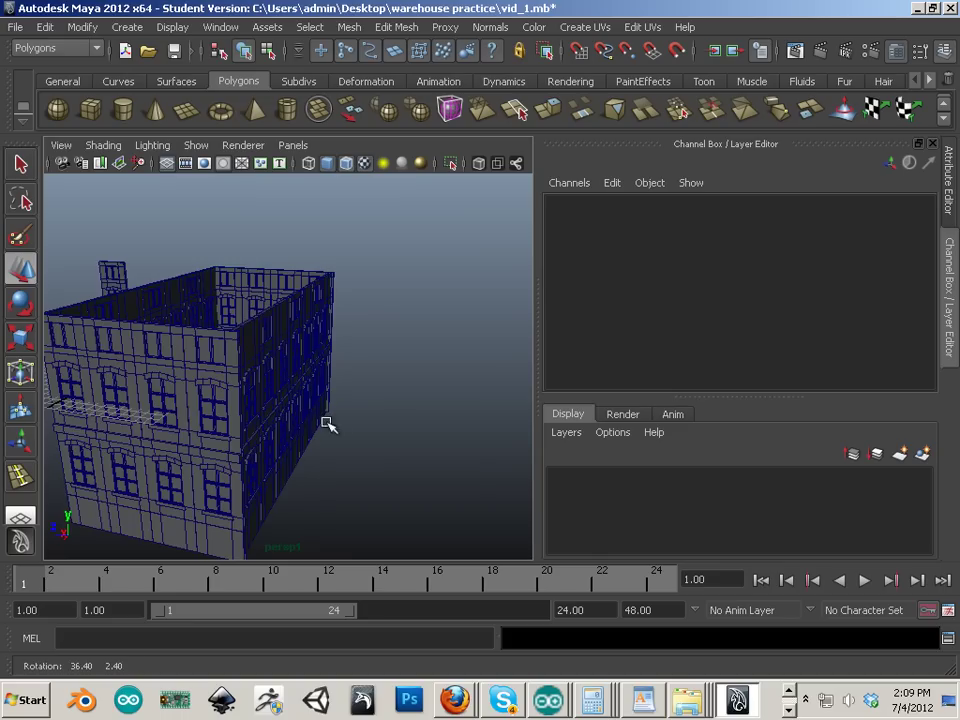
pyautogui.keyDown('alt'); pyautogui.moveTo(328, 422); pyautogui.dragTo(225, 364, button='right'); pyautogui.keyUp('alt')
pyautogui.keyDown('alt'); pyautogui.moveTo(225, 364); pyautogui.dragTo(300, 334); pyautogui.keyUp('alt')
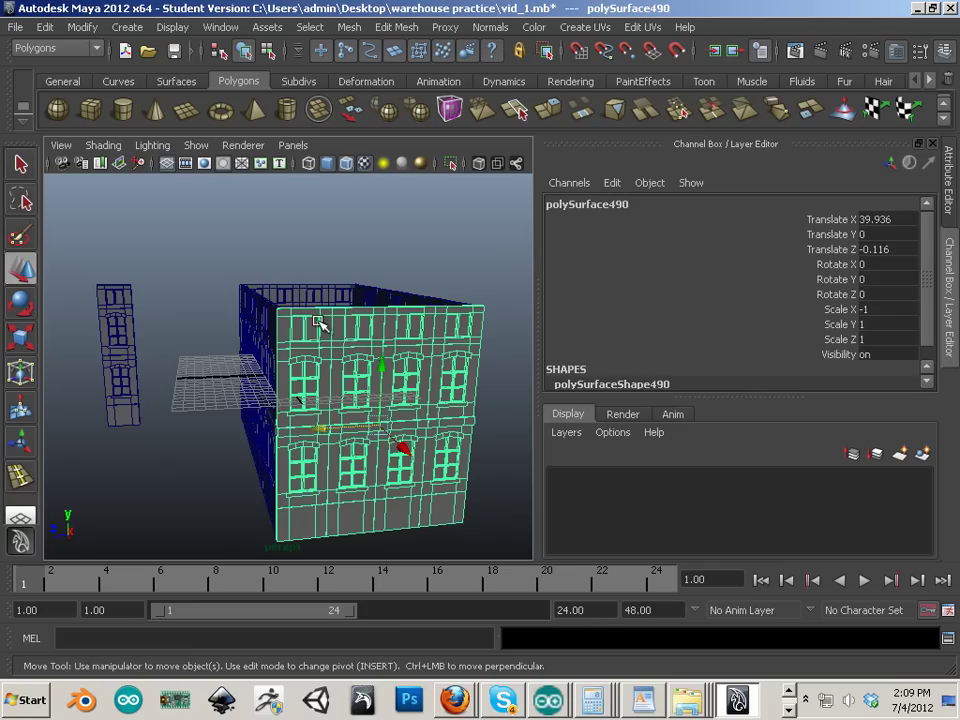
pyautogui.keyDown('alt'); pyautogui.moveTo(318, 322); pyautogui.dragTo(229, 313, button='middle'); pyautogui.keyUp('alt')
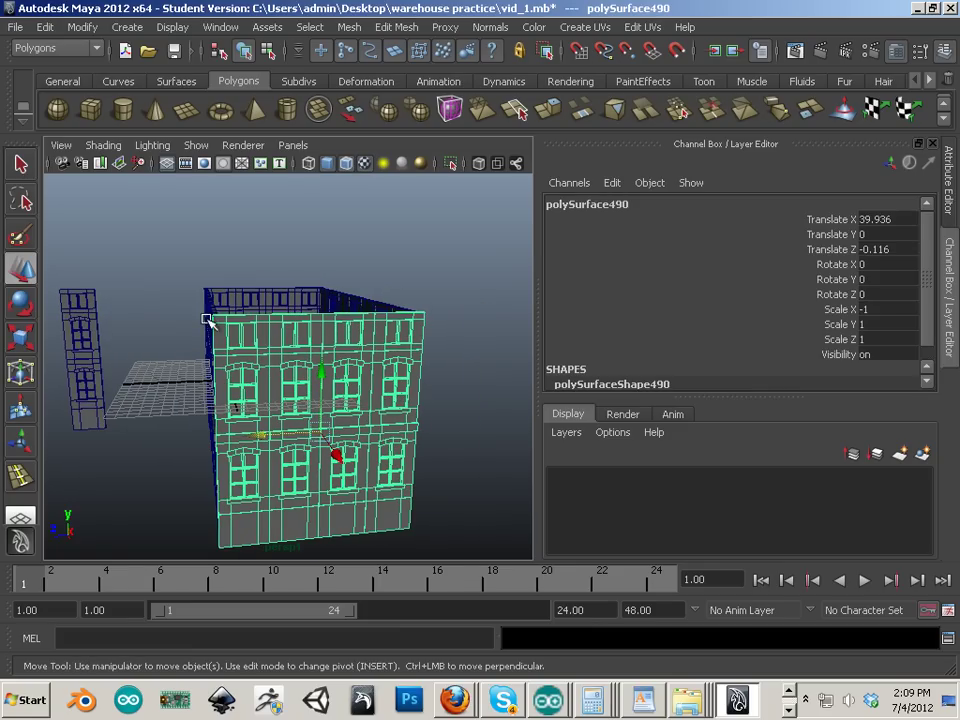
pyautogui.keyDown('alt'); pyautogui.moveTo(381, 467); pyautogui.dragTo(459, 439); pyautogui.keyUp('alt')
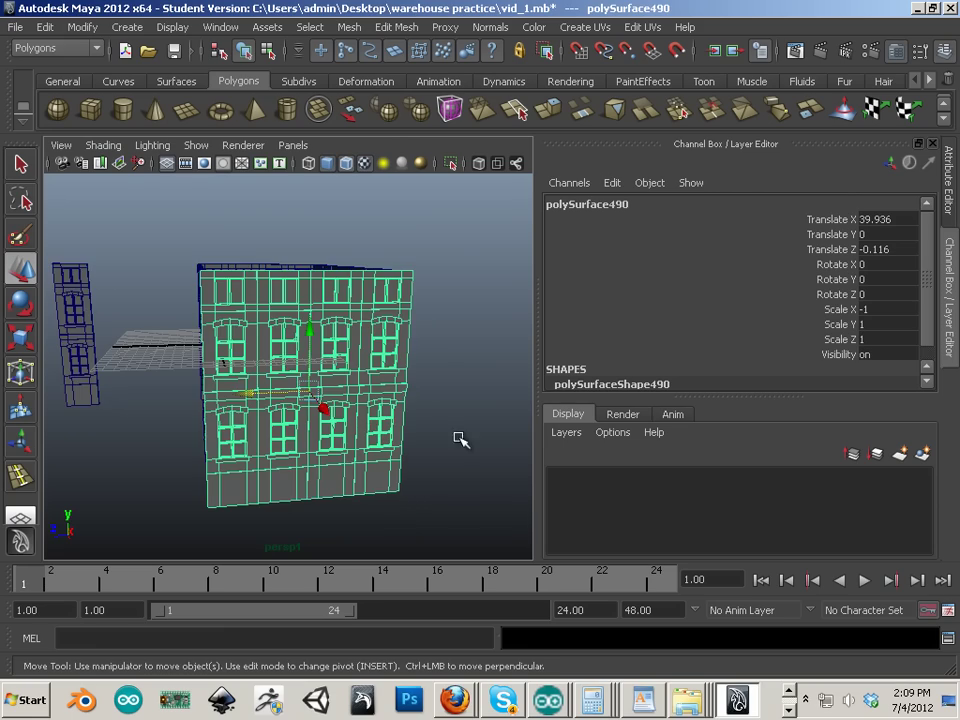